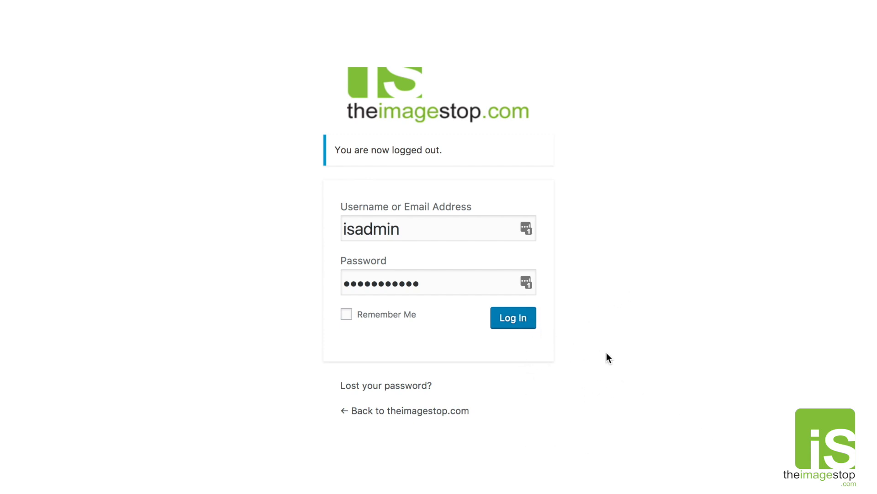
Log in and look over the TheImageStop.com dashboard welcome panel and assistance form.
{"action": "left_click", "coordinate": [510, 322]}
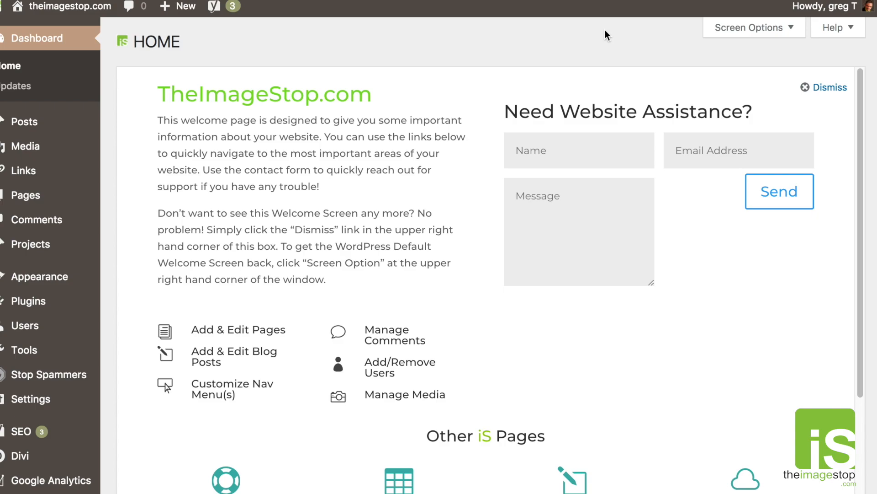
{"action": "left_click_drag", "start_coordinate": [505, 116], "coordinate": [650, 120]}
{"action": "left_click", "coordinate": [667, 114]}
{"action": "scroll", "coordinate": [673, 273], "scroll_direction": "down", "scroll_amount": 3}
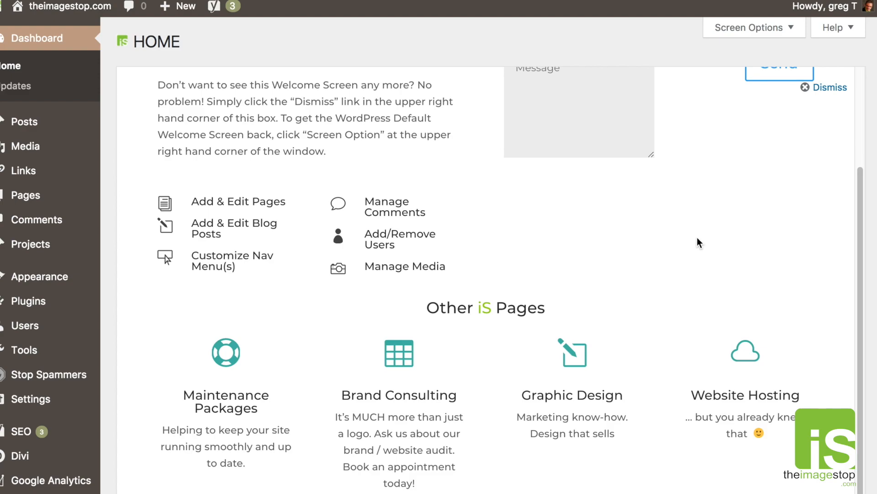
{"action": "scroll", "coordinate": [683, 254], "scroll_direction": "up", "scroll_amount": 3}
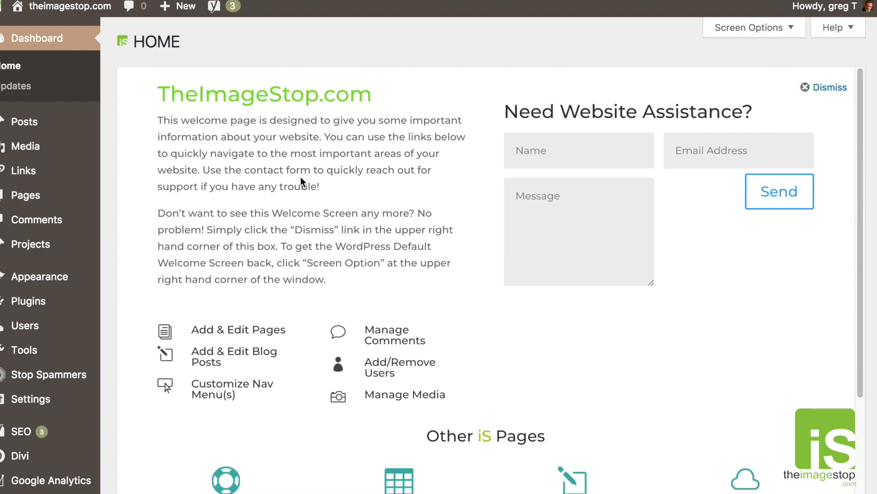
{"action": "mouse_move", "coordinate": [52, 202]}
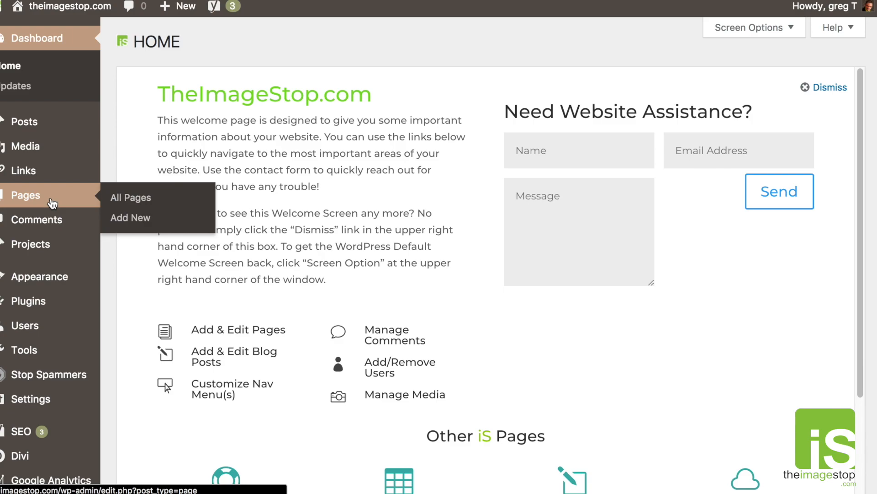
Open All Pages and scroll through the 23 published pages.
{"action": "left_click", "coordinate": [52, 202]}
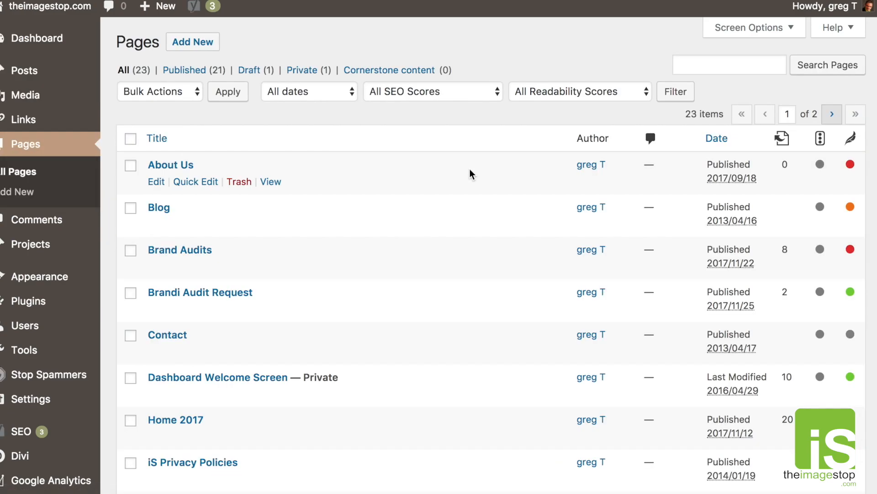
{"action": "scroll", "coordinate": [471, 177], "scroll_direction": "down", "scroll_amount": 5}
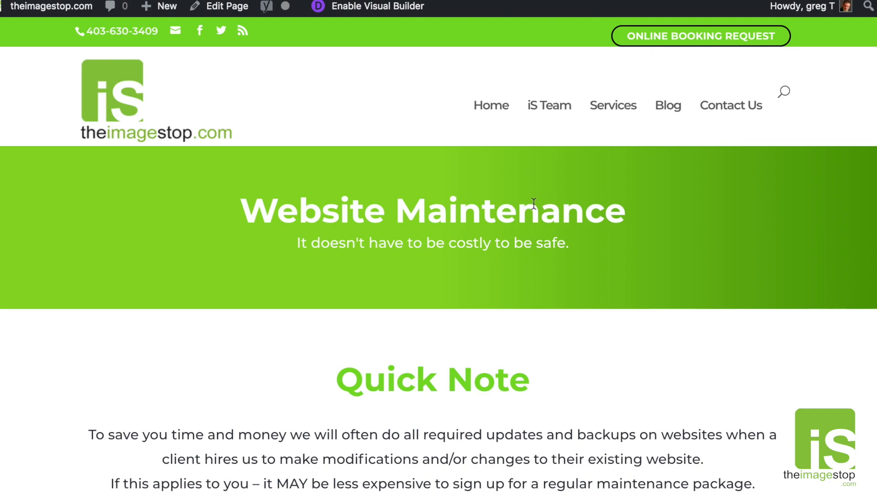
{"action": "scroll", "coordinate": [533, 204], "scroll_direction": "down", "scroll_amount": 15}
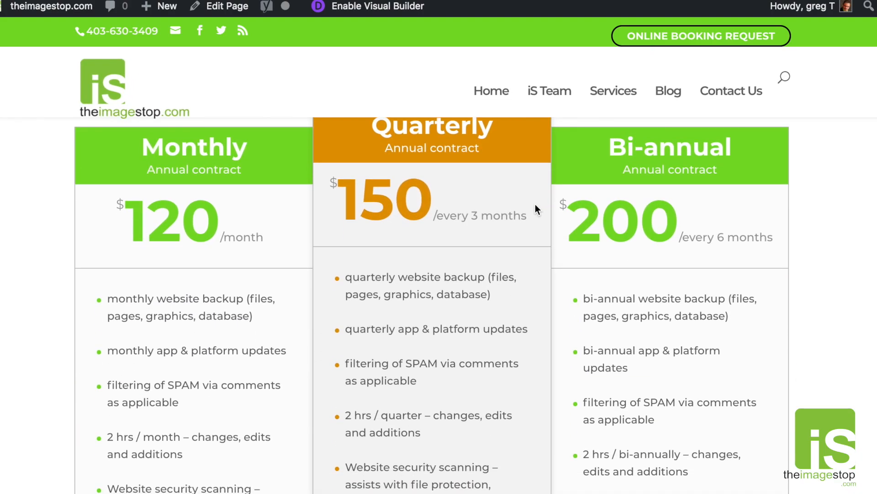
{"action": "scroll", "coordinate": [536, 205], "scroll_direction": "down", "scroll_amount": 15}
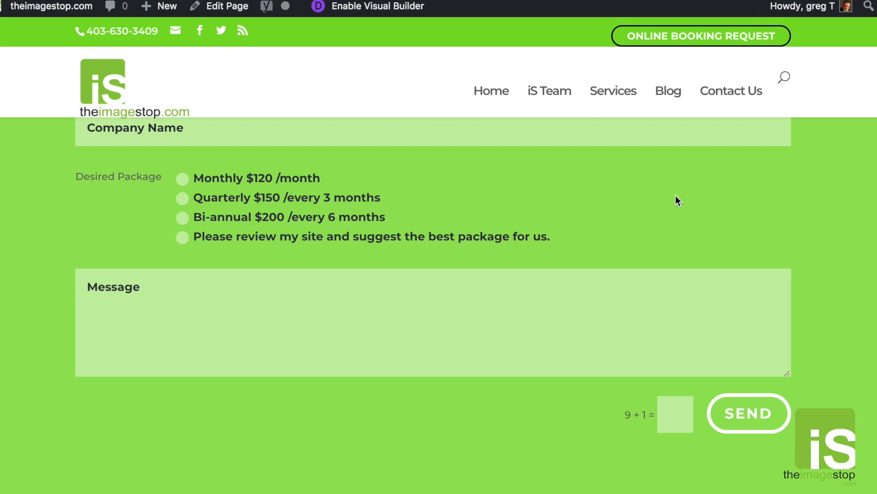
{"action": "scroll", "coordinate": [676, 201], "scroll_direction": "down", "scroll_amount": 1}
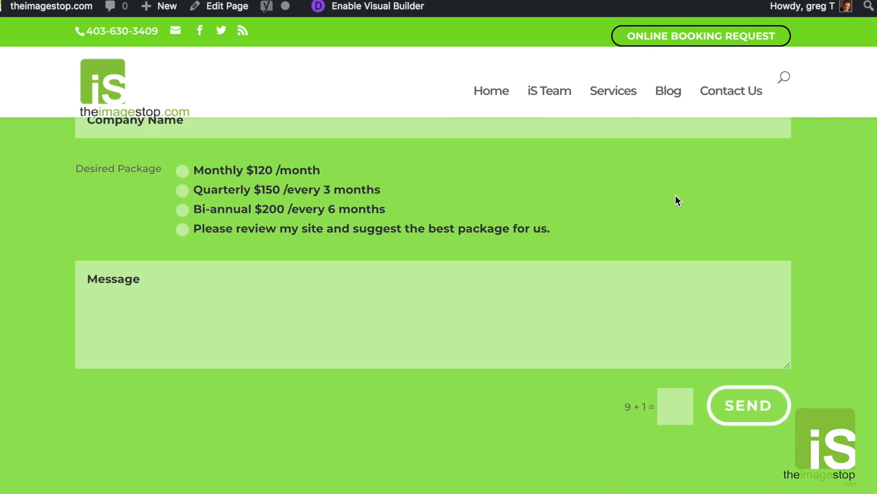
{"action": "scroll", "coordinate": [655, 259], "scroll_direction": "down", "scroll_amount": 2}
{"action": "scroll", "coordinate": [655, 260], "scroll_direction": "up", "scroll_amount": 20}
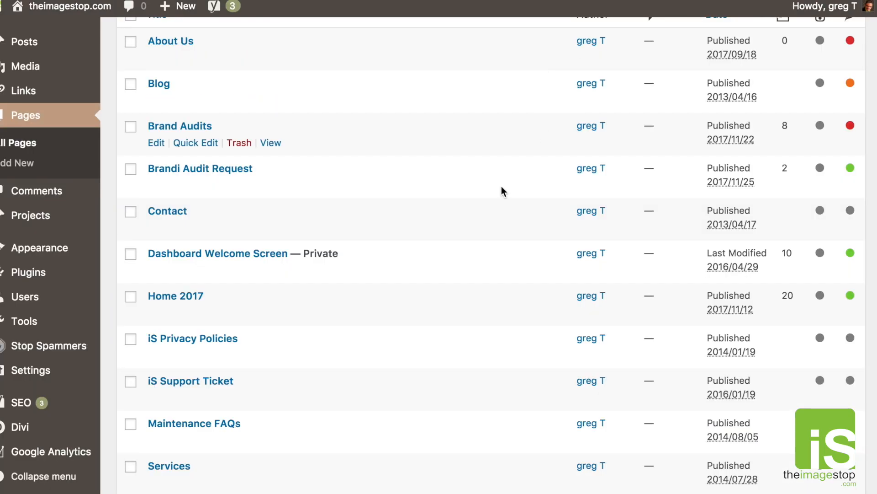
{"action": "scroll", "coordinate": [492, 201], "scroll_direction": "down", "scroll_amount": 10}
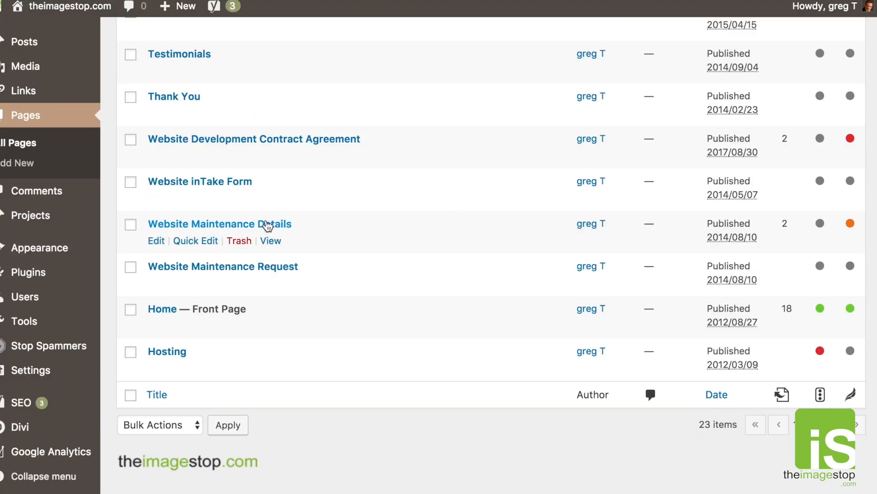
Edit Website Maintenance Details and scroll to its Fullwidth Header, Title, Subtitle and Image modules.
{"action": "left_click", "coordinate": [157, 241]}
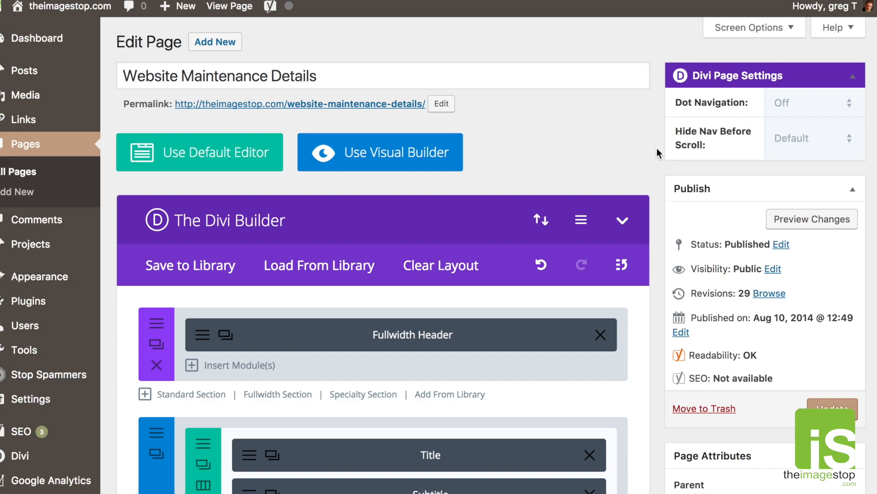
{"action": "scroll", "coordinate": [657, 147], "scroll_direction": "down", "scroll_amount": 3}
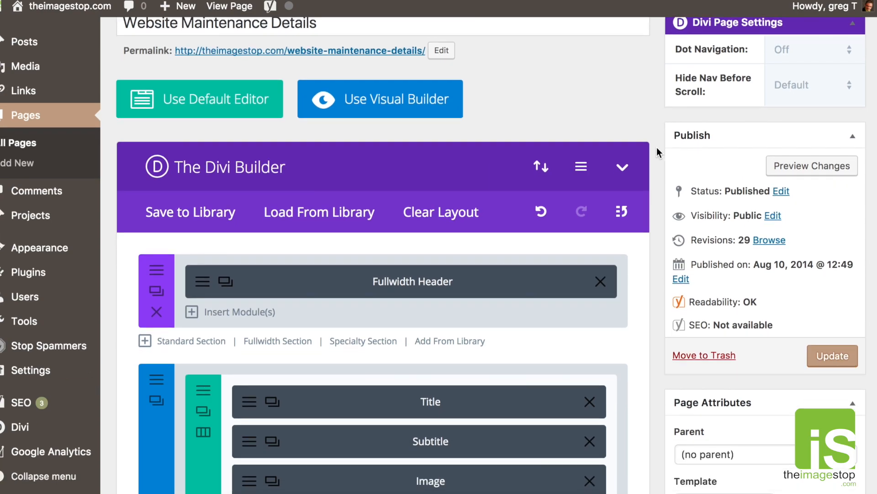
{"action": "scroll", "coordinate": [656, 147], "scroll_direction": "down", "scroll_amount": 3}
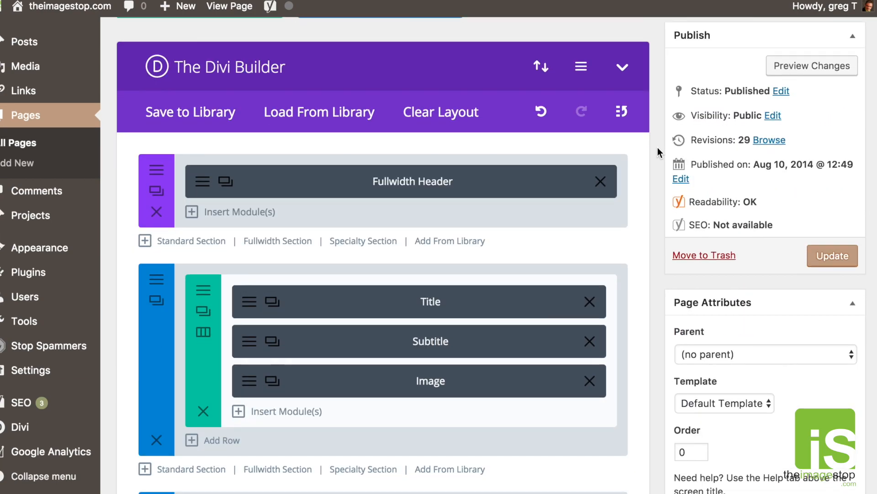
{"action": "scroll", "coordinate": [657, 147], "scroll_direction": "down", "scroll_amount": 2}
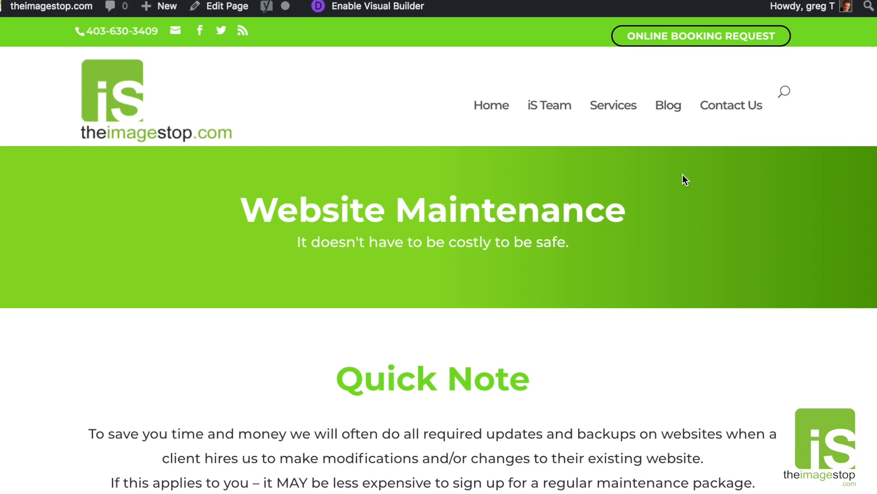
{"action": "left_click_drag", "start_coordinate": [508, 272], "coordinate": [251, 177]}
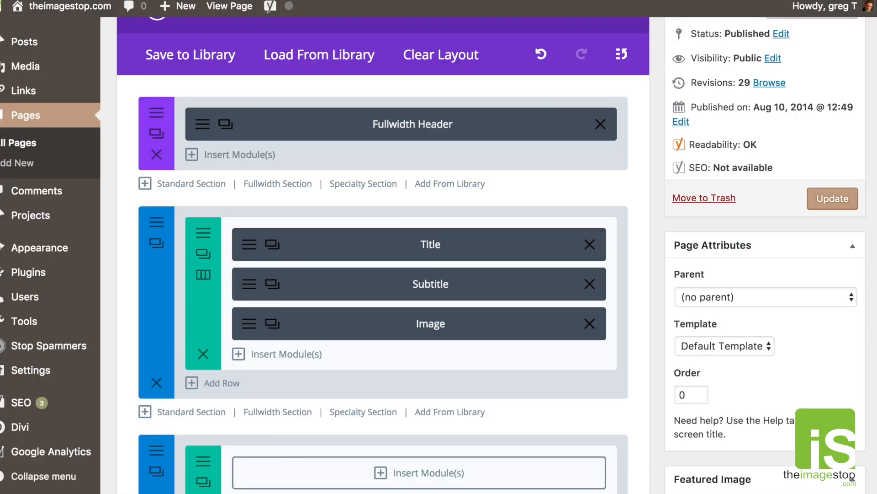
Open the Fullwidth Header module settings and review its headline and tagline text.
{"action": "left_click", "coordinate": [203, 133]}
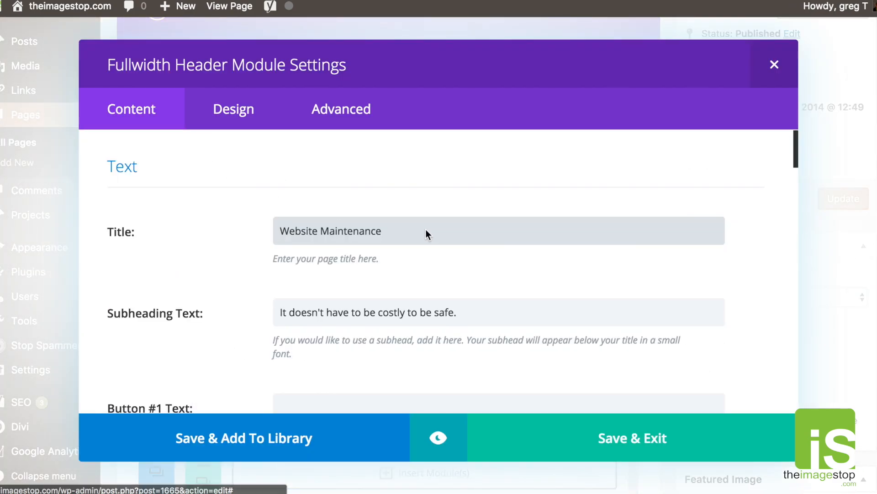
{"action": "left_click_drag", "start_coordinate": [299, 311], "coordinate": [417, 312]}
{"action": "left_click", "coordinate": [420, 313]}
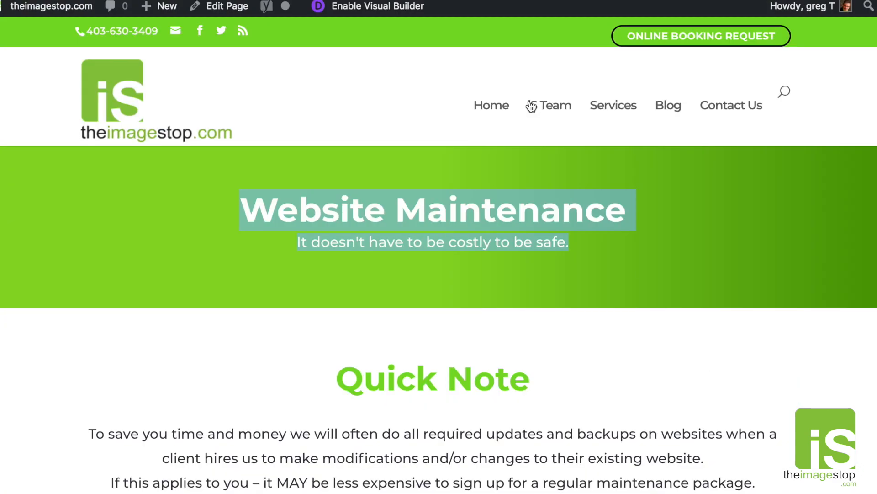
{"action": "left_click", "coordinate": [479, 265]}
{"action": "left_click_drag", "start_coordinate": [577, 260], "coordinate": [298, 205]}
{"action": "left_click", "coordinate": [435, 262]}
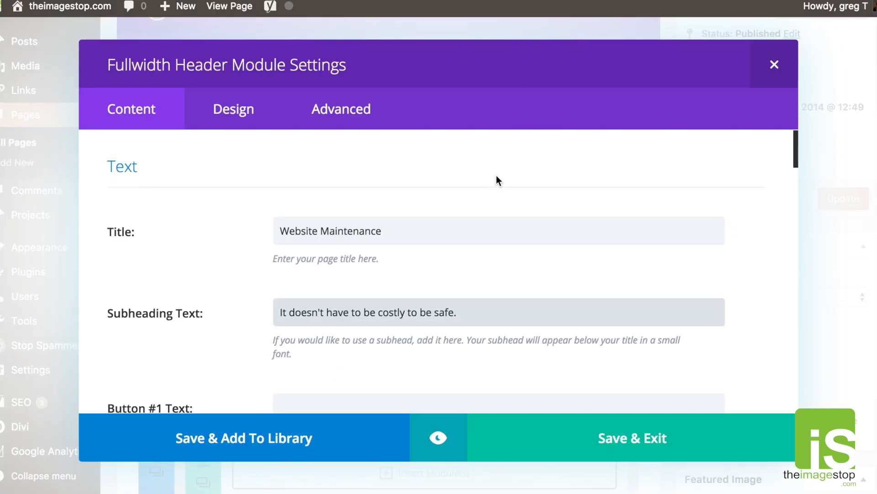
{"action": "left_click_drag", "start_coordinate": [301, 230], "coordinate": [337, 230]}
{"action": "left_click_drag", "start_coordinate": [291, 313], "coordinate": [343, 314]}
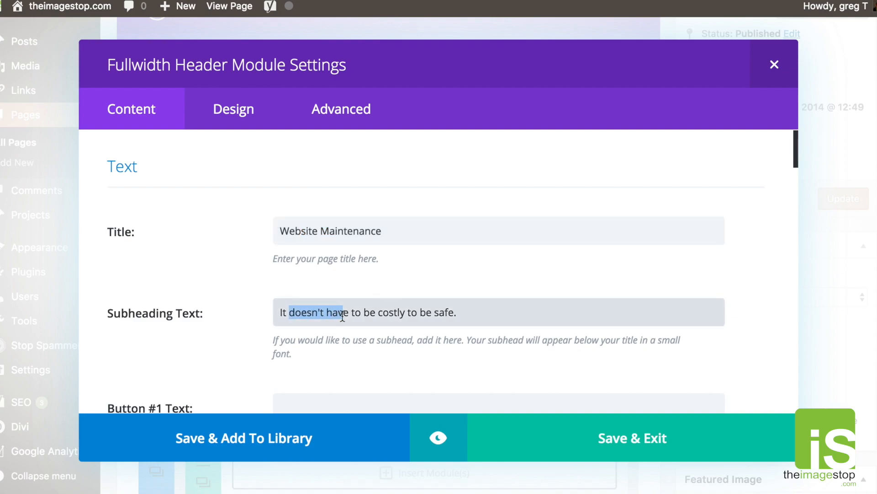
Change the module's Admin Label to 'iS Maintenance Title' and save the settings.
{"action": "scroll", "coordinate": [271, 307], "scroll_direction": "down", "scroll_amount": 5}
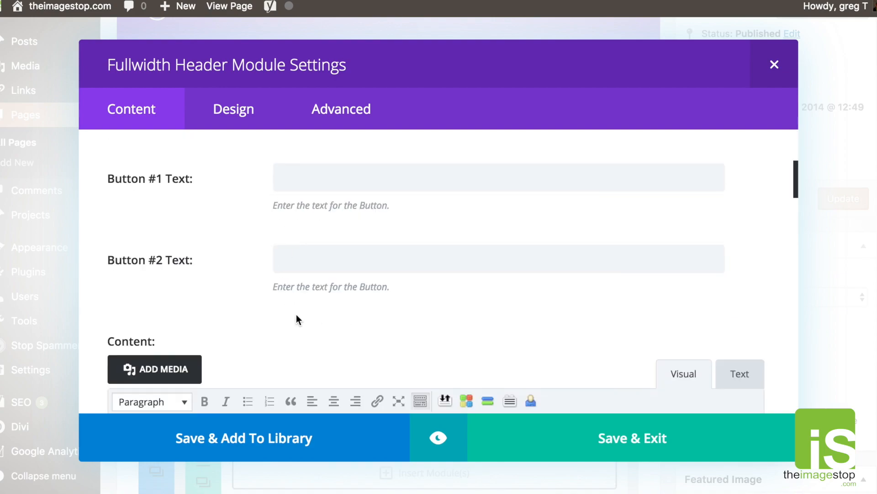
{"action": "scroll", "coordinate": [296, 316], "scroll_direction": "down", "scroll_amount": 5}
{"action": "scroll", "coordinate": [296, 314], "scroll_direction": "down", "scroll_amount": 3}
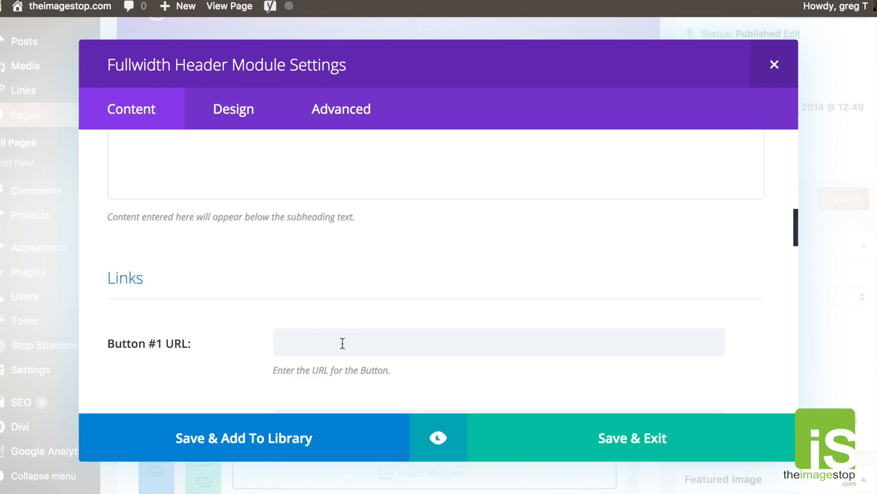
{"action": "scroll", "coordinate": [375, 349], "scroll_direction": "down", "scroll_amount": 2}
{"action": "scroll", "coordinate": [375, 349], "scroll_direction": "down", "scroll_amount": 3}
{"action": "scroll", "coordinate": [375, 349], "scroll_direction": "down", "scroll_amount": 2}
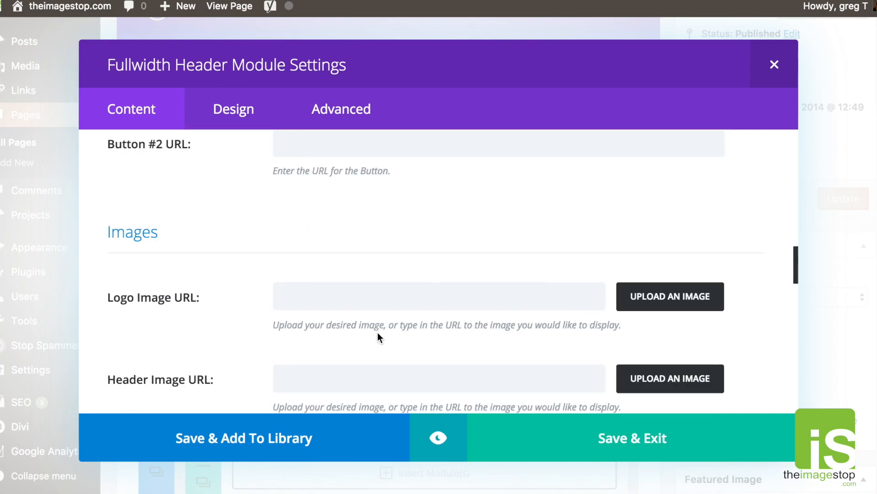
{"action": "scroll", "coordinate": [370, 303], "scroll_direction": "down", "scroll_amount": 5}
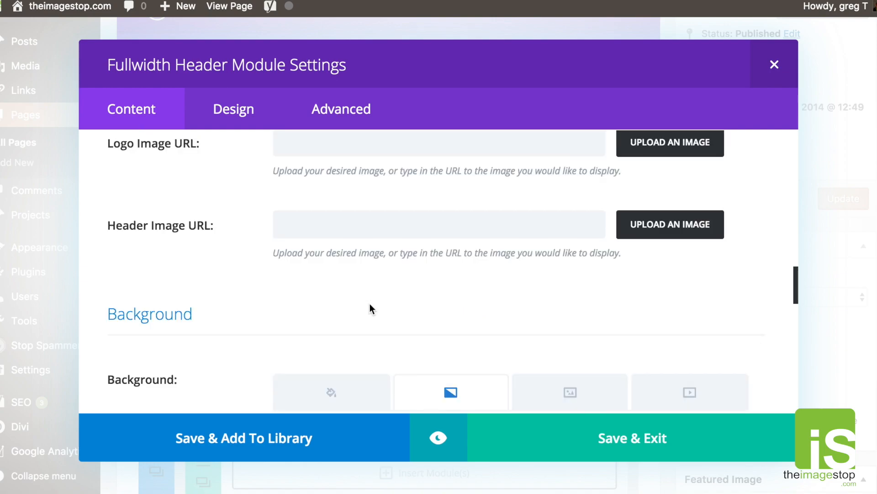
{"action": "scroll", "coordinate": [384, 335], "scroll_direction": "down", "scroll_amount": 2}
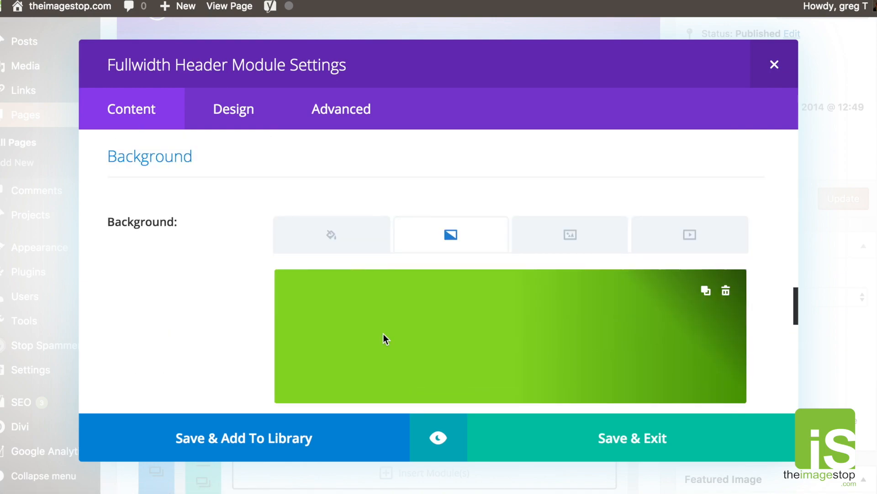
{"action": "scroll", "coordinate": [377, 350], "scroll_direction": "down", "scroll_amount": 2}
{"action": "scroll", "coordinate": [174, 316], "scroll_direction": "down", "scroll_amount": 10}
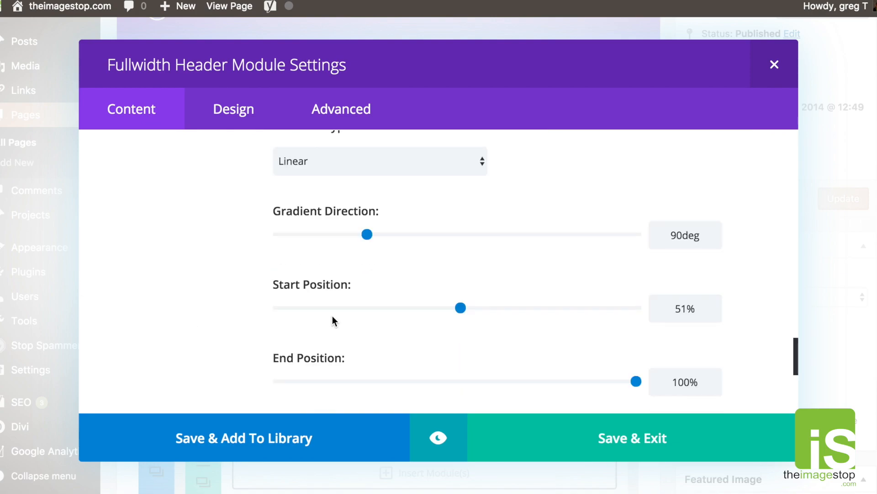
{"action": "scroll", "coordinate": [280, 271], "scroll_direction": "down", "scroll_amount": 6}
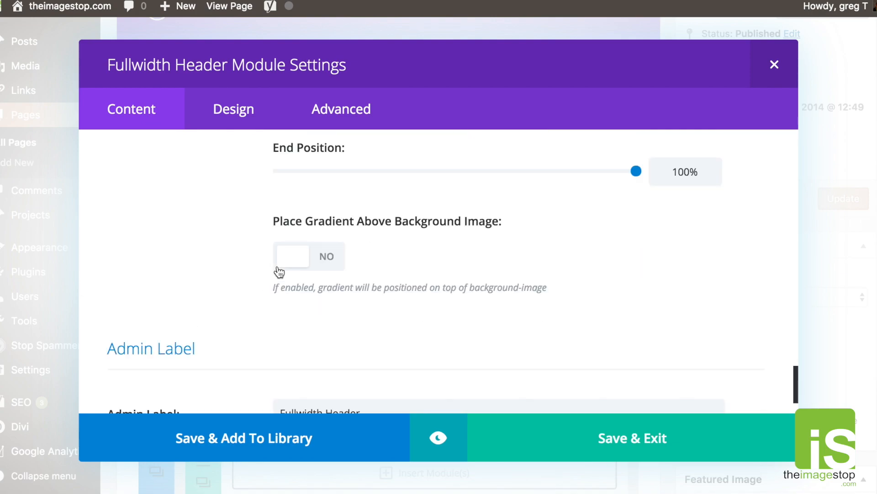
{"action": "left_click_drag", "start_coordinate": [372, 331], "coordinate": [216, 331]}
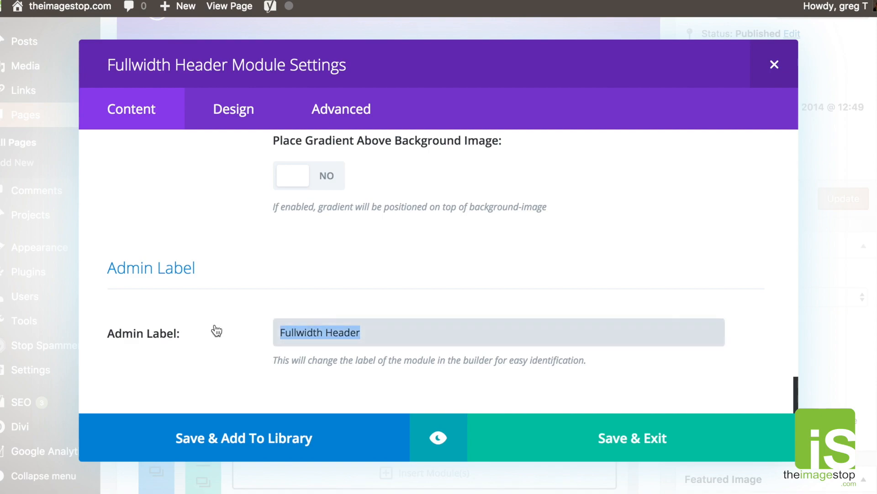
{"action": "type", "text": "iS"}
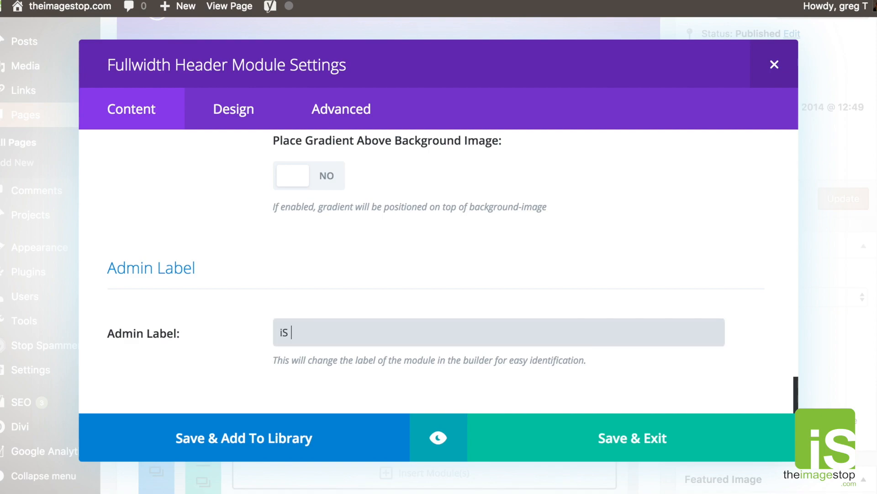
{"action": "type", "text": " Maintenance Title"}
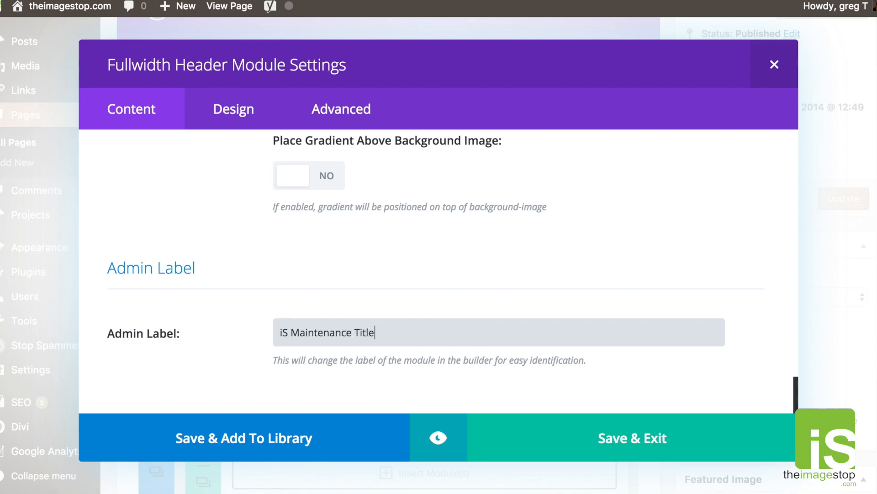
{"action": "left_click", "coordinate": [599, 439]}
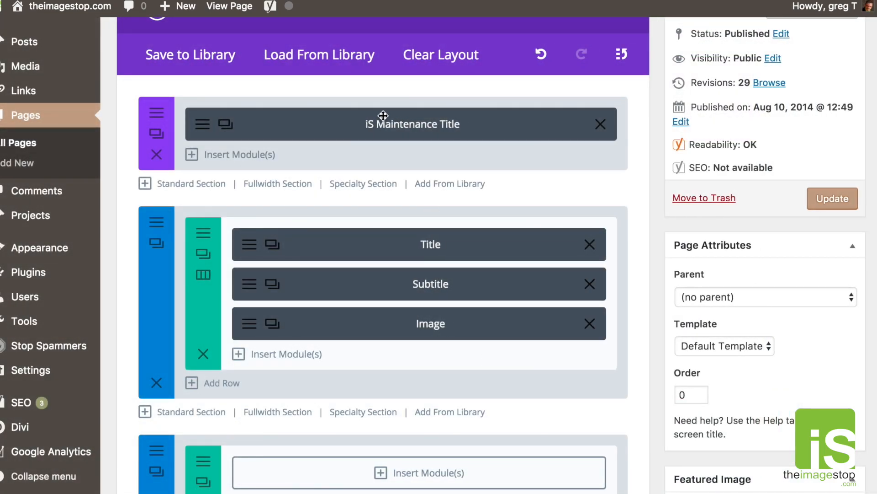
Open the Website Maintenance header's settings on the Design tab.
{"action": "left_click", "coordinate": [207, 125]}
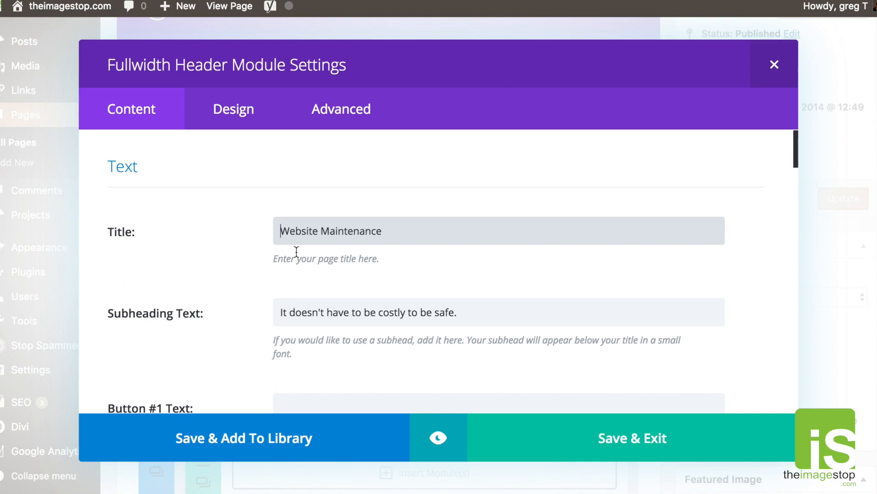
{"action": "scroll", "coordinate": [298, 202], "scroll_direction": "down", "scroll_amount": 15}
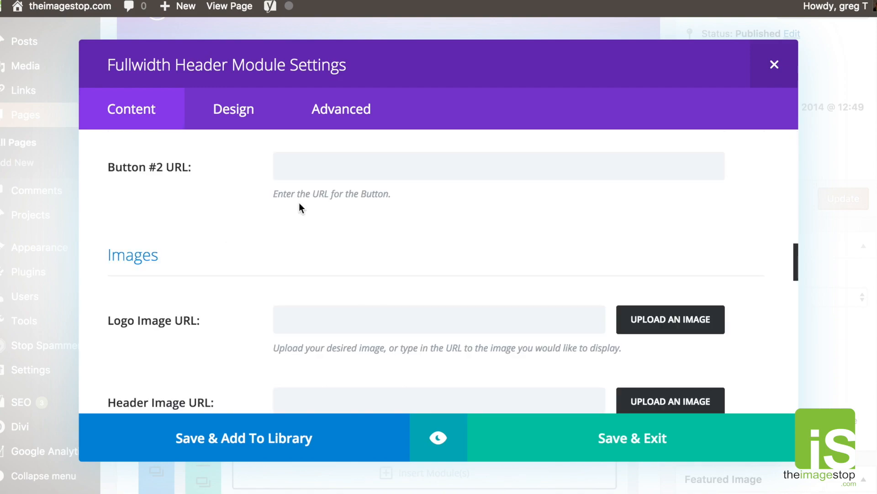
{"action": "scroll", "coordinate": [300, 204], "scroll_direction": "down", "scroll_amount": 5}
{"action": "scroll", "coordinate": [300, 203], "scroll_direction": "up", "scroll_amount": 20}
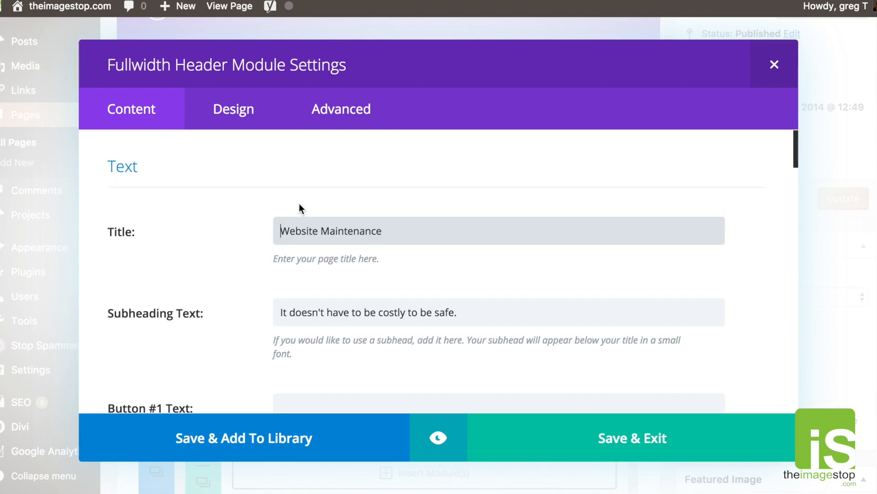
{"action": "left_click", "coordinate": [235, 111]}
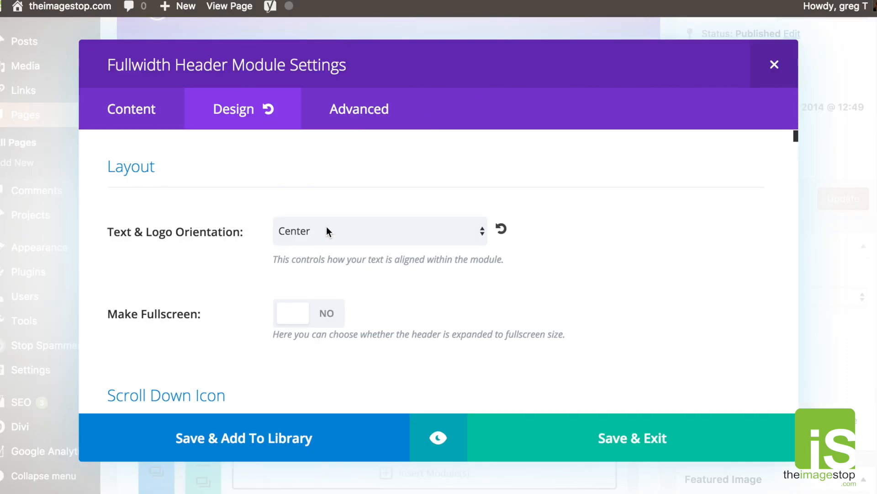
Turn on the scroll-down button, right-align text and logo, and make the header fullscreen.
{"action": "left_click", "coordinate": [327, 232]}
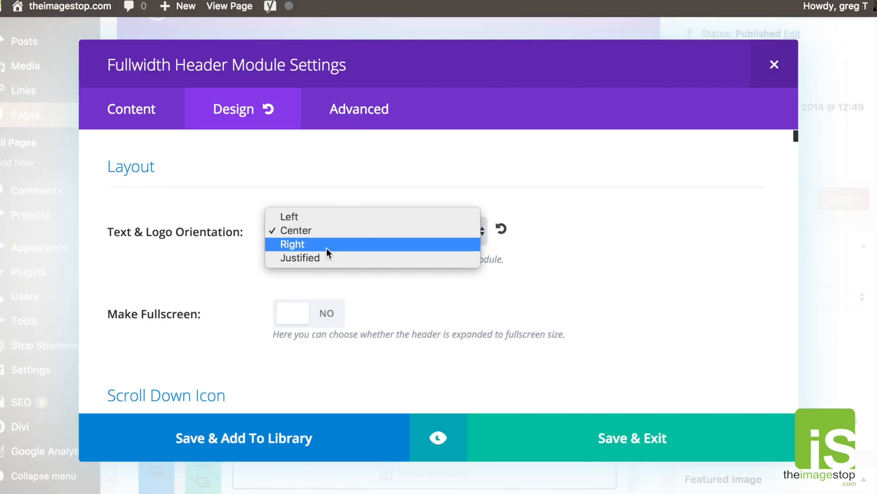
{"action": "left_click", "coordinate": [478, 295]}
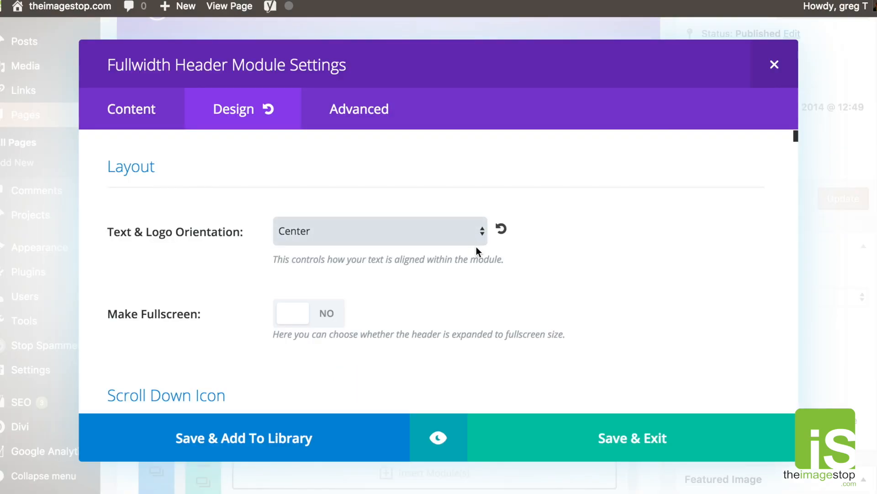
{"action": "scroll", "coordinate": [477, 248], "scroll_direction": "down", "scroll_amount": 4}
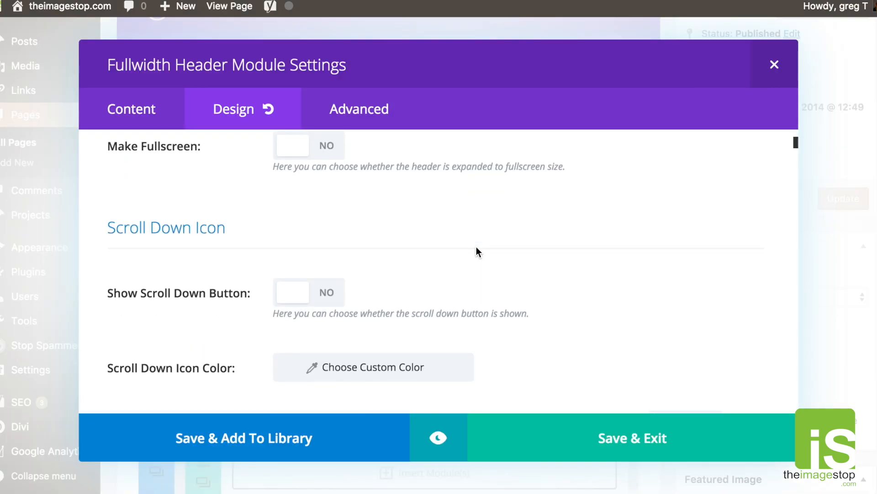
{"action": "scroll", "coordinate": [476, 251], "scroll_direction": "down", "scroll_amount": 1}
{"action": "left_click", "coordinate": [337, 260]}
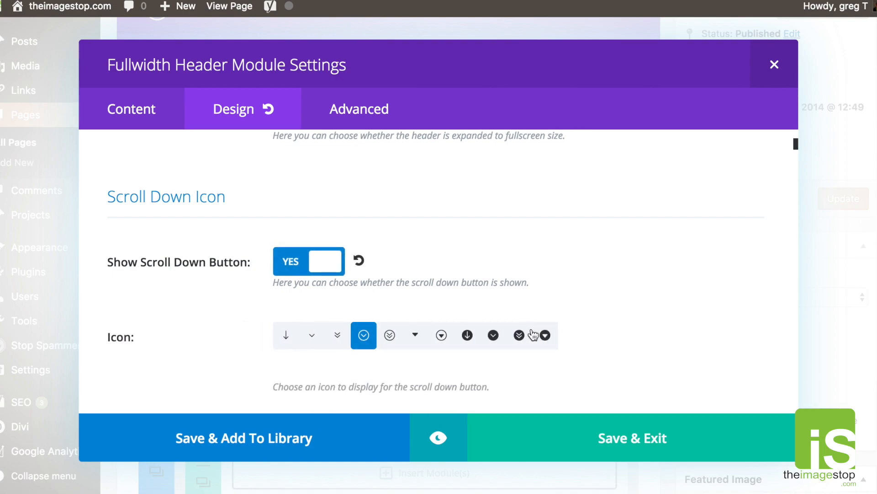
{"action": "scroll", "coordinate": [532, 335], "scroll_direction": "up", "scroll_amount": 4}
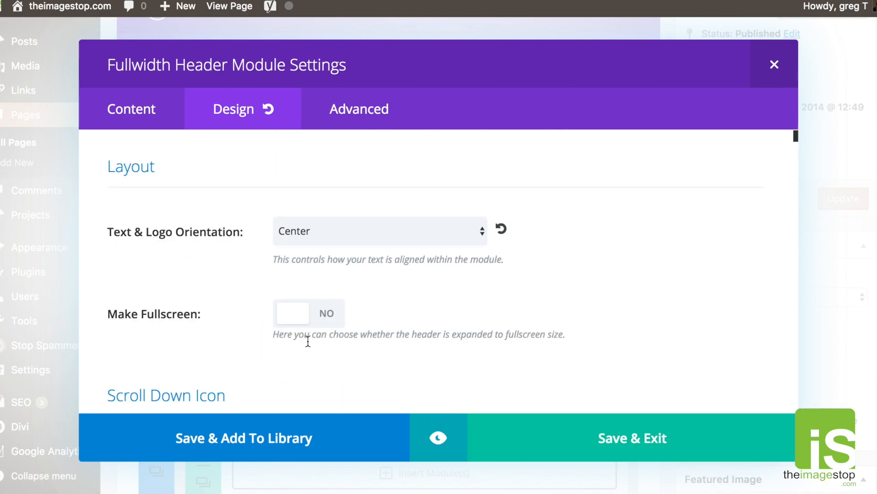
{"action": "left_click", "coordinate": [325, 233]}
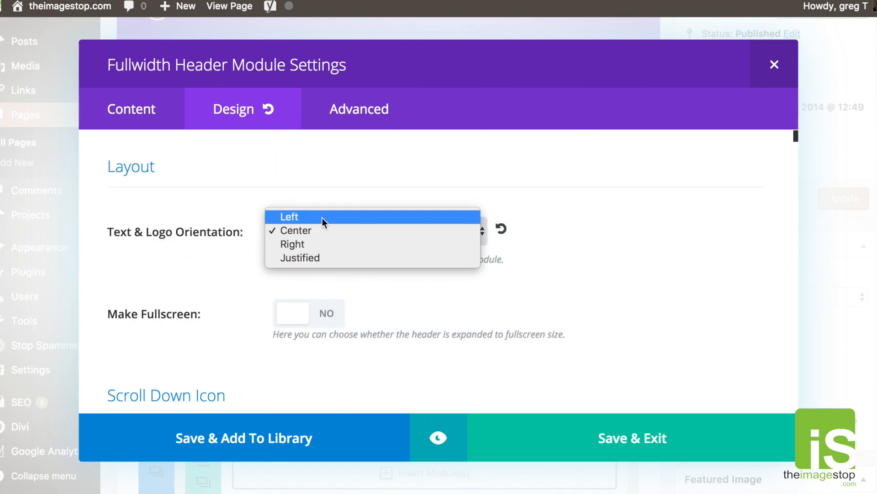
{"action": "left_click", "coordinate": [324, 243]}
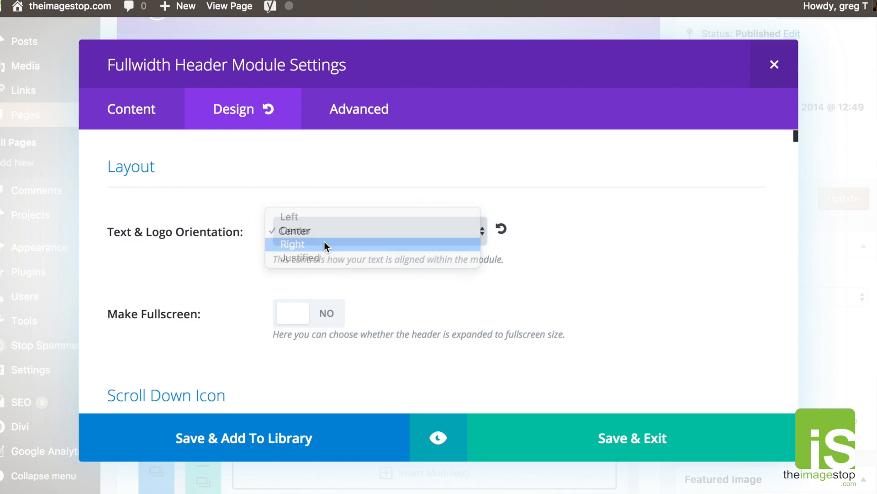
{"action": "left_click", "coordinate": [292, 313]}
Use the double-chevron circle scroll-down icon and colour it white.
{"action": "scroll", "coordinate": [465, 300], "scroll_direction": "down", "scroll_amount": 4}
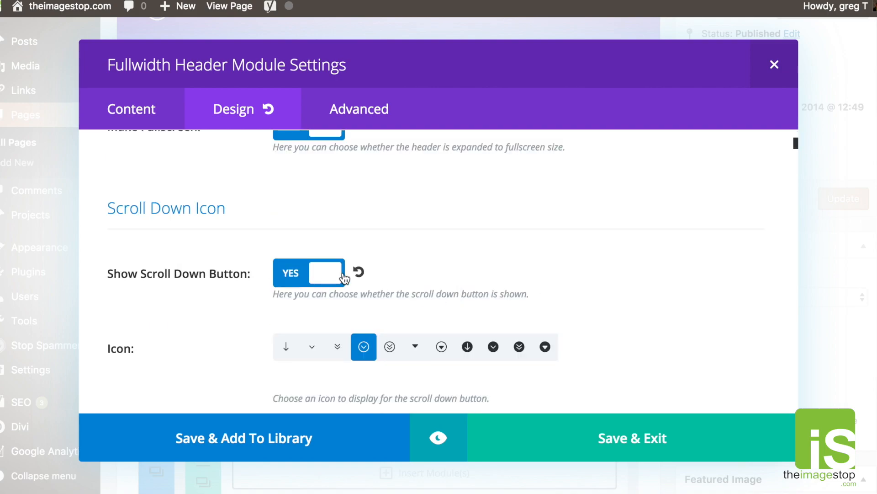
{"action": "scroll", "coordinate": [220, 305], "scroll_direction": "down", "scroll_amount": 3}
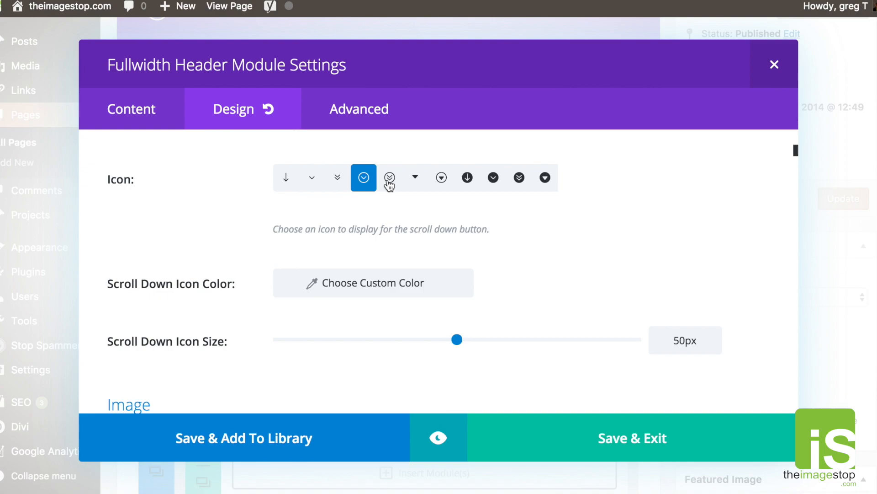
{"action": "left_click", "coordinate": [519, 182]}
{"action": "scroll", "coordinate": [396, 251], "scroll_direction": "down", "scroll_amount": 1}
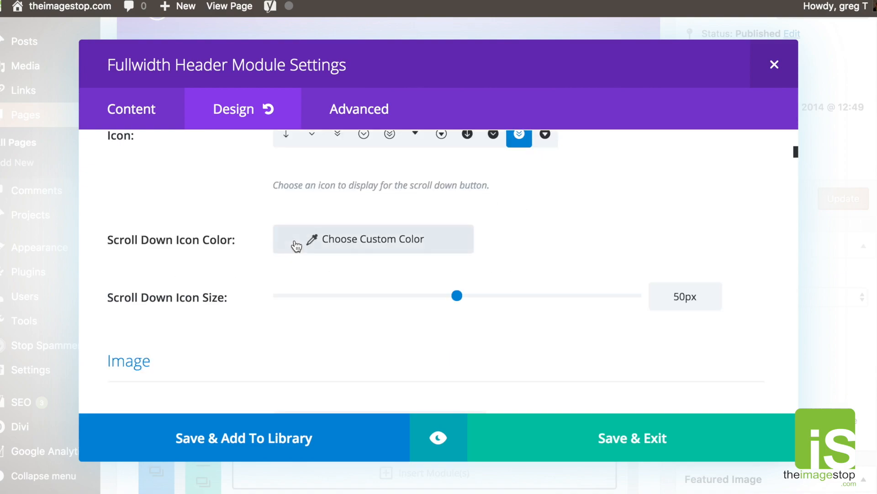
{"action": "left_click", "coordinate": [284, 247]}
{"action": "scroll", "coordinate": [347, 288], "scroll_direction": "down", "scroll_amount": 2}
{"action": "left_click", "coordinate": [308, 349]}
{"action": "scroll", "coordinate": [201, 307], "scroll_direction": "down", "scroll_amount": 3}
{"action": "scroll", "coordinate": [371, 273], "scroll_direction": "down", "scroll_amount": 1}
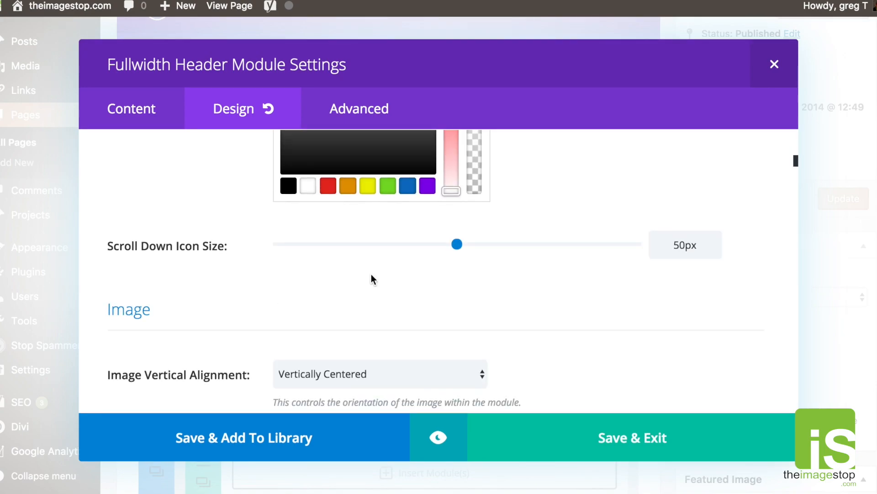
{"action": "scroll", "coordinate": [303, 279], "scroll_direction": "down", "scroll_amount": 2}
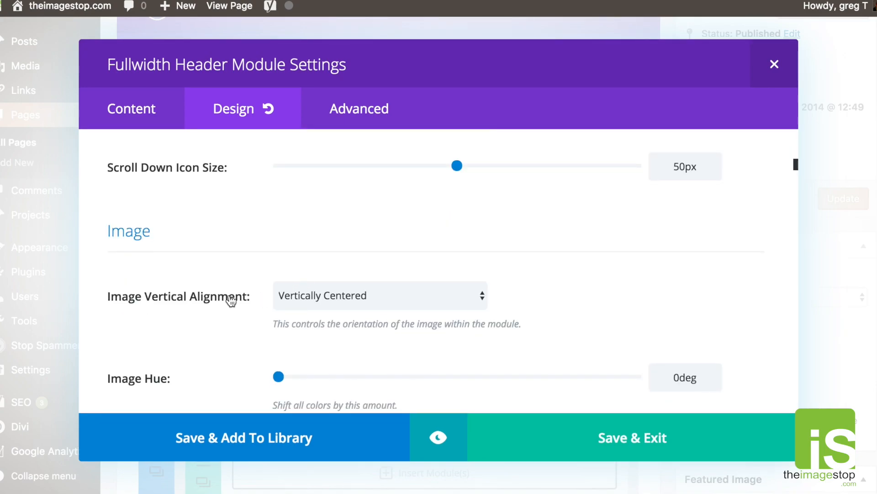
{"action": "scroll", "coordinate": [250, 293], "scroll_direction": "down", "scroll_amount": 4}
{"action": "scroll", "coordinate": [252, 294], "scroll_direction": "down", "scroll_amount": 3}
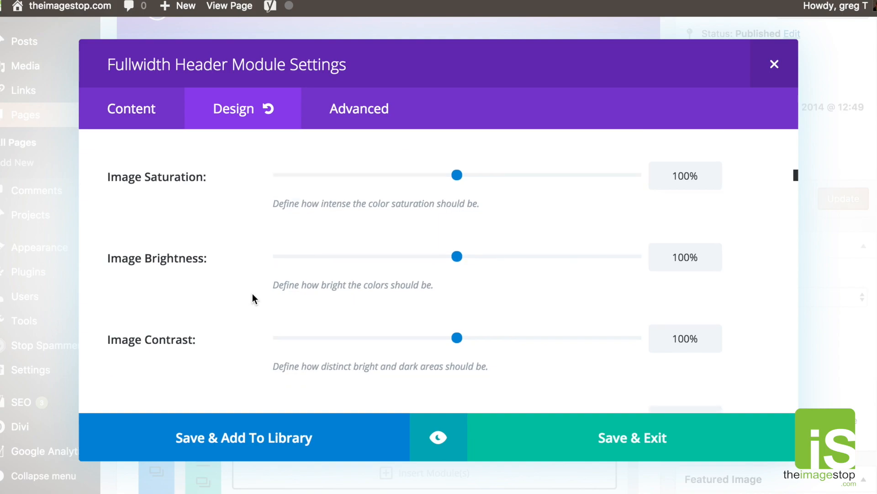
{"action": "scroll", "coordinate": [259, 227], "scroll_direction": "up", "scroll_amount": 3}
{"action": "scroll", "coordinate": [258, 228], "scroll_direction": "down", "scroll_amount": 1}
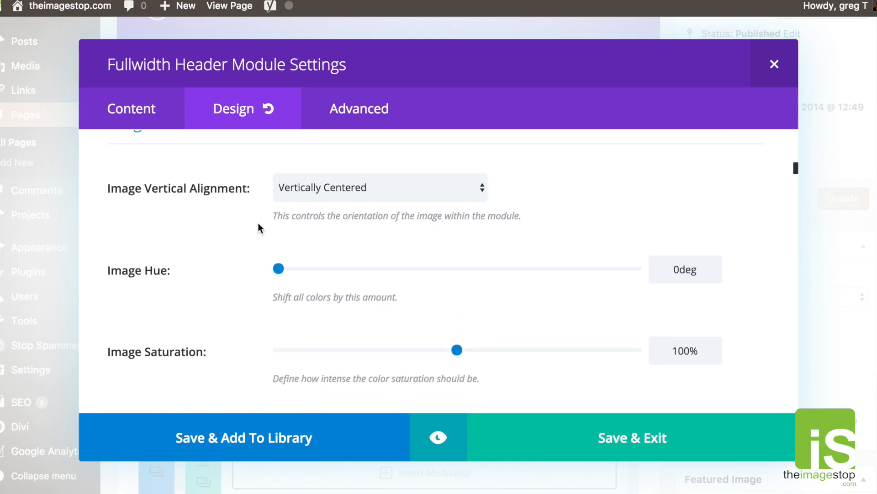
{"action": "scroll", "coordinate": [278, 264], "scroll_direction": "down", "scroll_amount": 5}
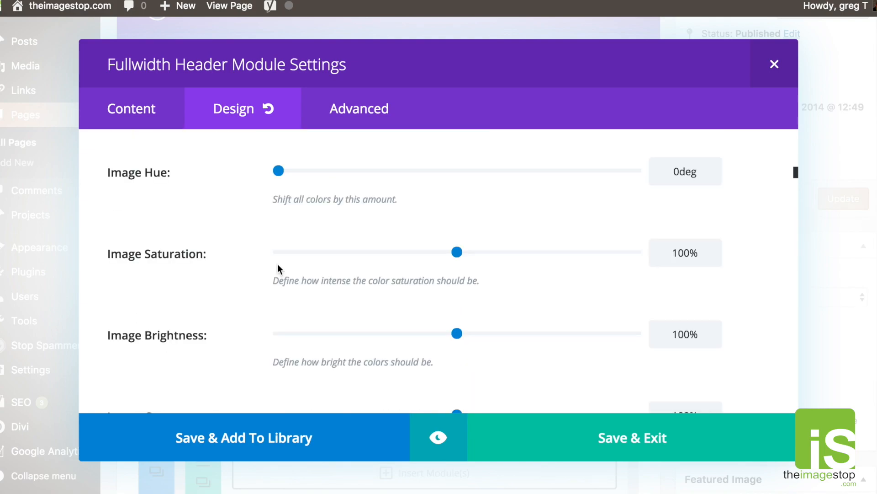
{"action": "scroll", "coordinate": [278, 264], "scroll_direction": "down", "scroll_amount": 10}
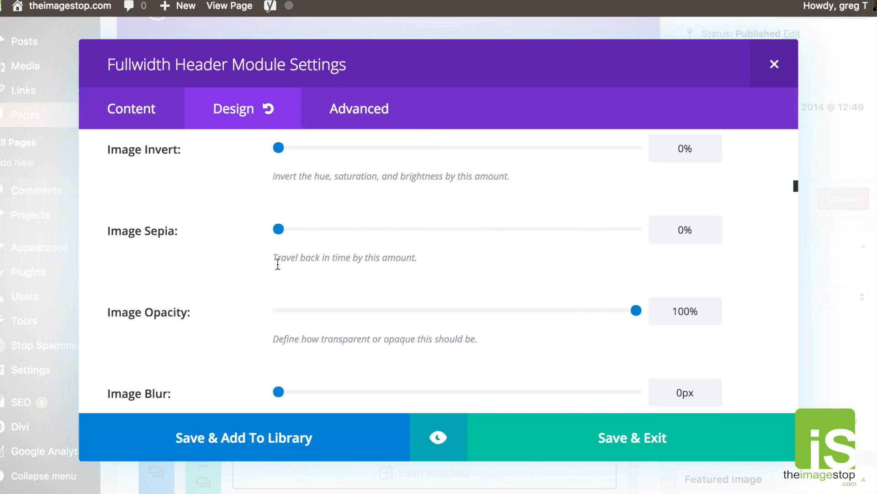
{"action": "scroll", "coordinate": [278, 264], "scroll_direction": "down", "scroll_amount": 2}
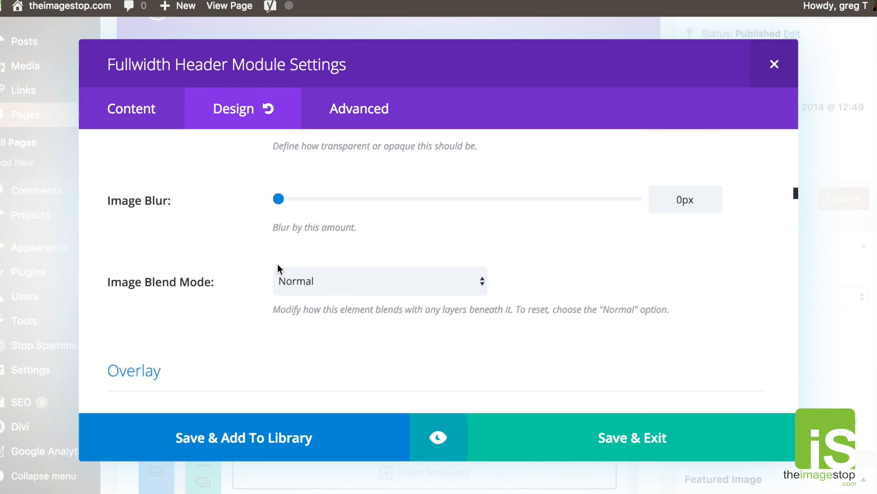
{"action": "scroll", "coordinate": [278, 264], "scroll_direction": "down", "scroll_amount": 5}
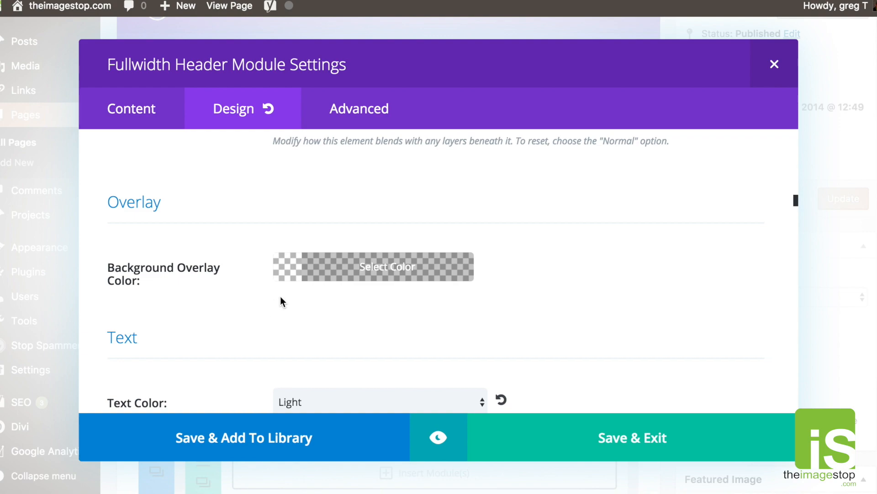
{"action": "scroll", "coordinate": [274, 286], "scroll_direction": "down", "scroll_amount": 2}
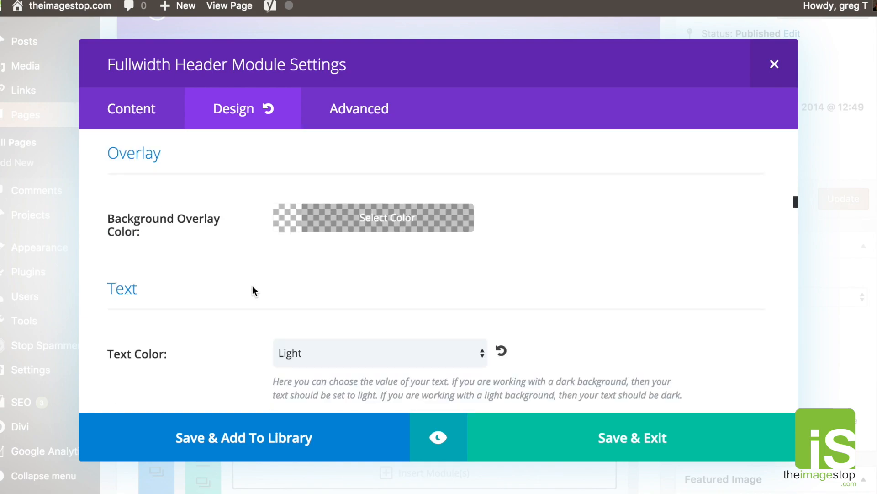
{"action": "scroll", "coordinate": [245, 290], "scroll_direction": "down", "scroll_amount": 5}
Keep the header text colour Light and leave the title colour unchanged.
{"action": "left_click", "coordinate": [350, 241]}
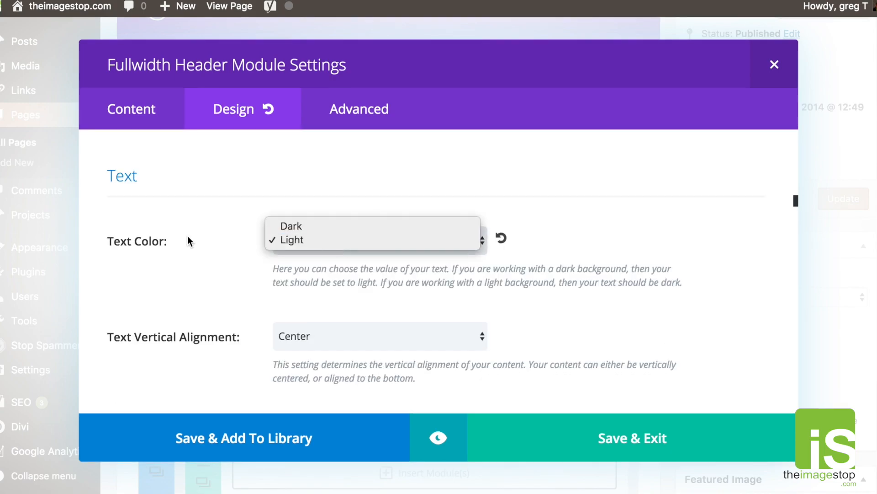
{"action": "left_click", "coordinate": [163, 237]}
{"action": "left_click", "coordinate": [281, 229]}
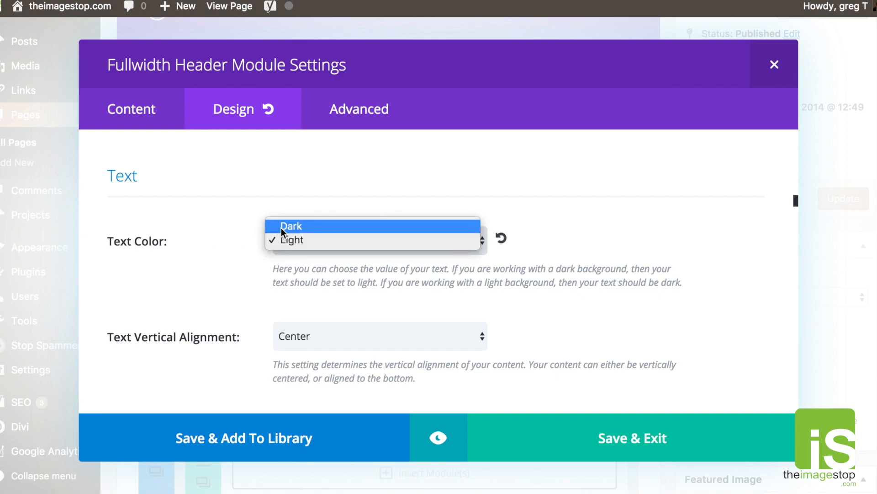
{"action": "left_click", "coordinate": [184, 220]}
{"action": "scroll", "coordinate": [183, 220], "scroll_direction": "down", "scroll_amount": 1}
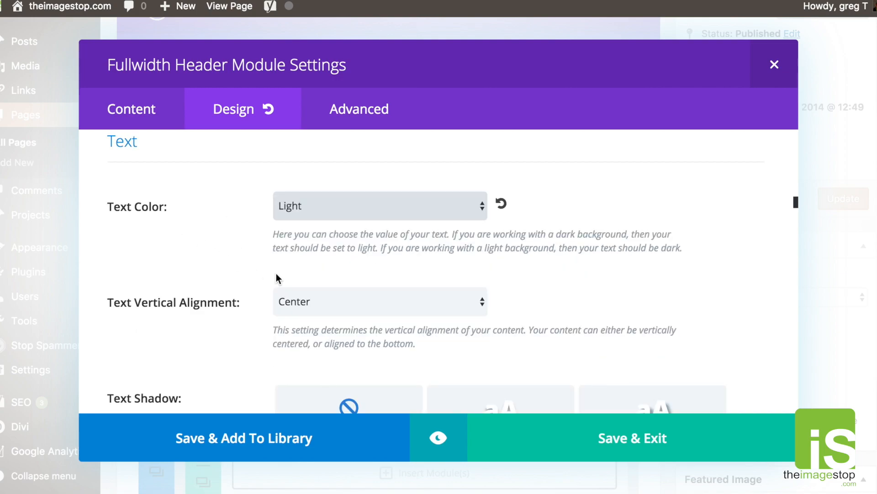
{"action": "scroll", "coordinate": [271, 292], "scroll_direction": "down", "scroll_amount": 3}
{"action": "scroll", "coordinate": [271, 292], "scroll_direction": "down", "scroll_amount": 5}
{"action": "scroll", "coordinate": [259, 275], "scroll_direction": "up", "scroll_amount": 1}
{"action": "scroll", "coordinate": [259, 275], "scroll_direction": "down", "scroll_amount": 6}
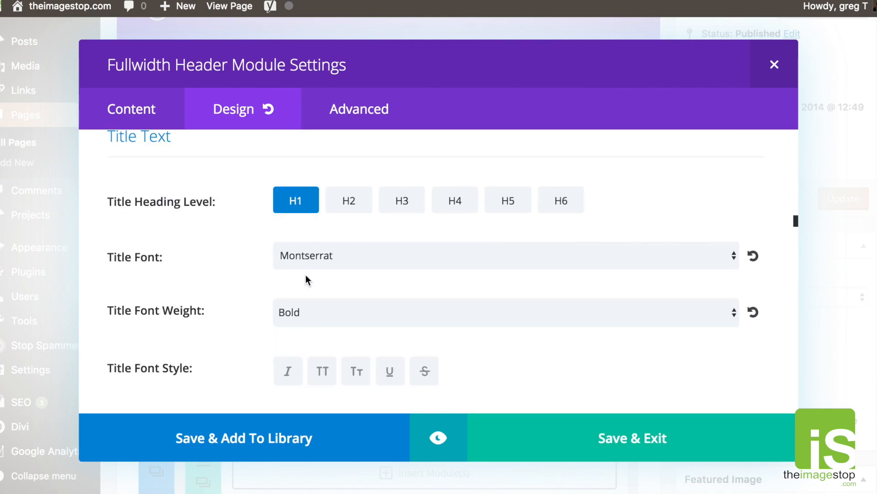
{"action": "scroll", "coordinate": [314, 241], "scroll_direction": "up", "scroll_amount": 1}
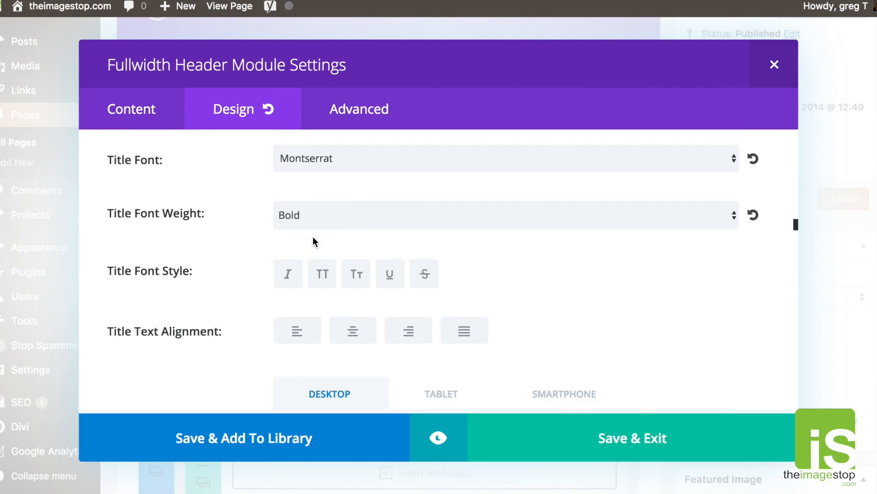
{"action": "scroll", "coordinate": [313, 241], "scroll_direction": "down", "scroll_amount": 3}
{"action": "scroll", "coordinate": [314, 240], "scroll_direction": "down", "scroll_amount": 2}
{"action": "left_click", "coordinate": [288, 295]}
{"action": "left_click", "coordinate": [190, 273]}
{"action": "scroll", "coordinate": [407, 259], "scroll_direction": "down", "scroll_amount": 4}
{"action": "scroll", "coordinate": [407, 260], "scroll_direction": "up", "scroll_amount": 6}
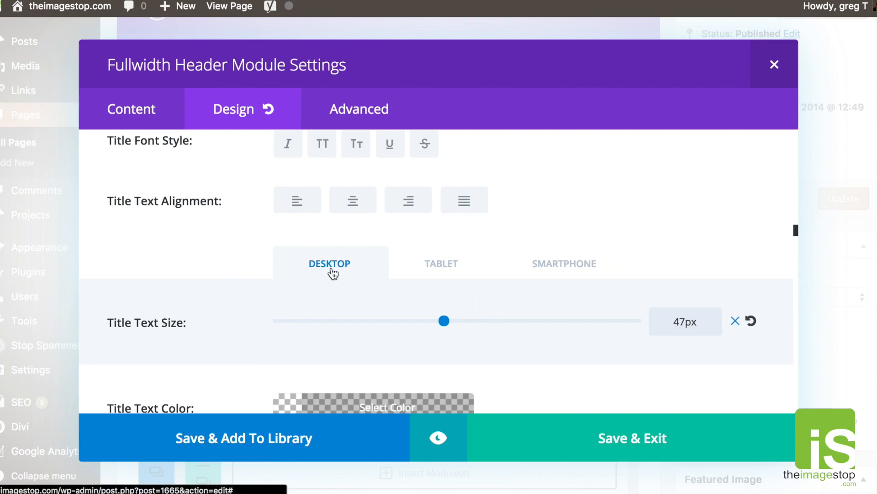
Shrink the smartphone title text size to 32px, compared against 47px desktop.
{"action": "left_click", "coordinate": [444, 265]}
{"action": "left_click", "coordinate": [565, 270]}
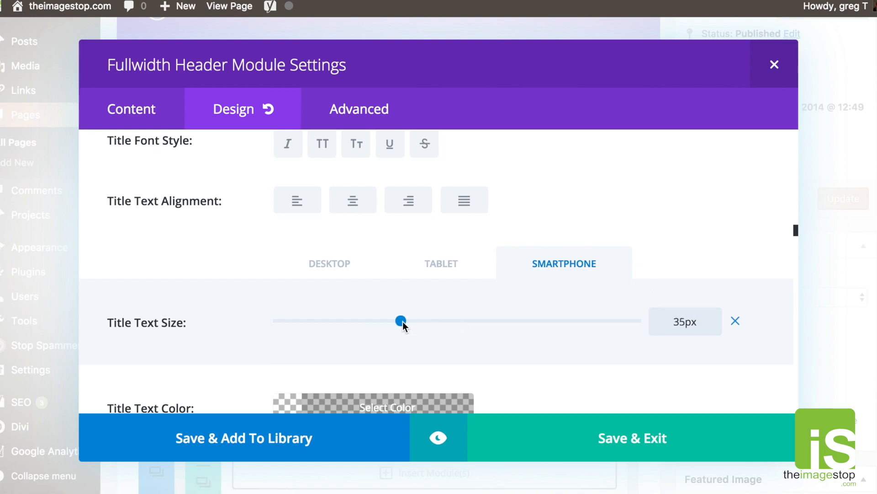
{"action": "left_click_drag", "start_coordinate": [400, 321], "coordinate": [391, 320]}
{"action": "left_click", "coordinate": [432, 273]}
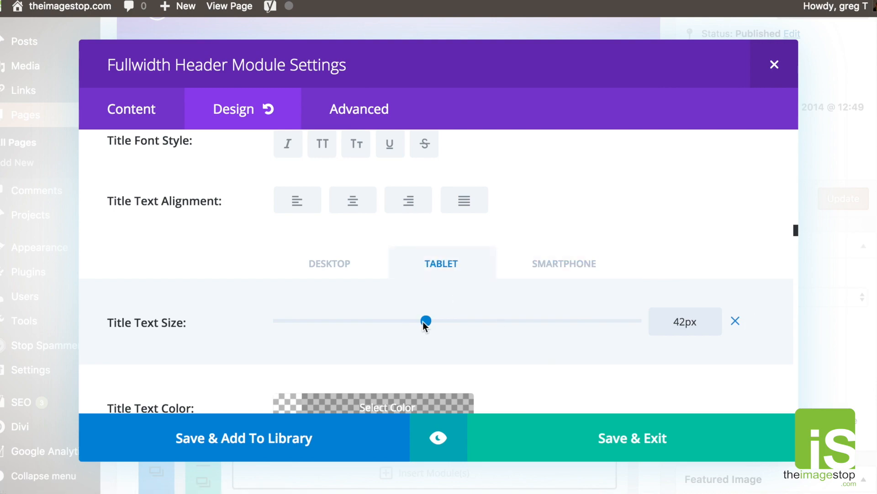
{"action": "left_click", "coordinate": [338, 274]}
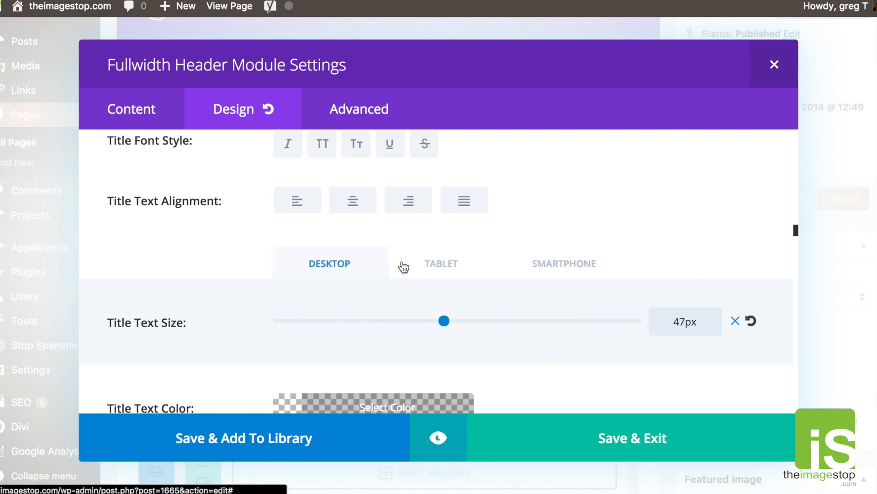
{"action": "left_click", "coordinate": [436, 272]}
{"action": "left_click", "coordinate": [558, 277]}
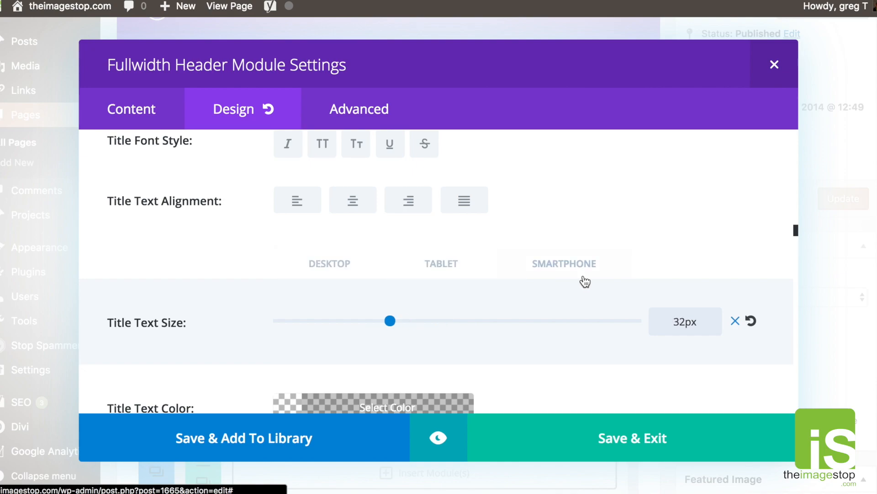
Give the header the Zoom entrance animation, repeating Once.
{"action": "scroll", "coordinate": [328, 270], "scroll_direction": "down", "scroll_amount": 10}
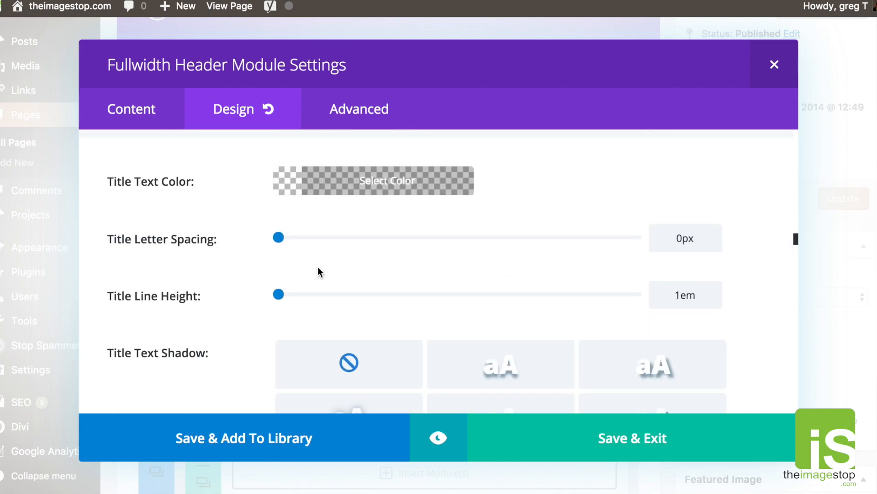
{"action": "scroll", "coordinate": [198, 271], "scroll_direction": "down", "scroll_amount": 5}
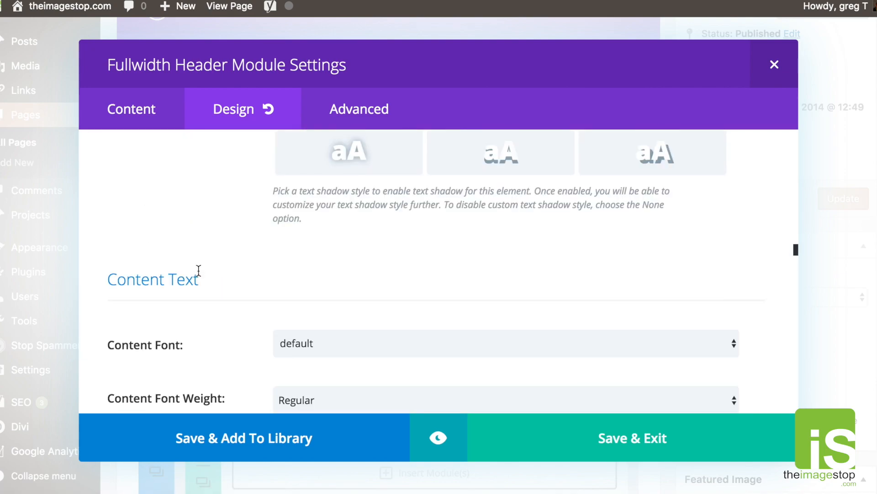
{"action": "scroll", "coordinate": [198, 273], "scroll_direction": "down", "scroll_amount": 5}
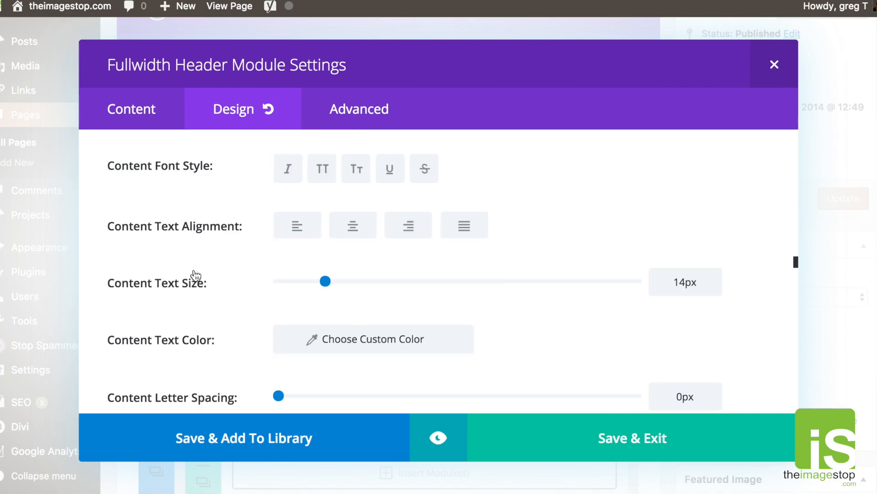
{"action": "scroll", "coordinate": [195, 274], "scroll_direction": "down", "scroll_amount": 8}
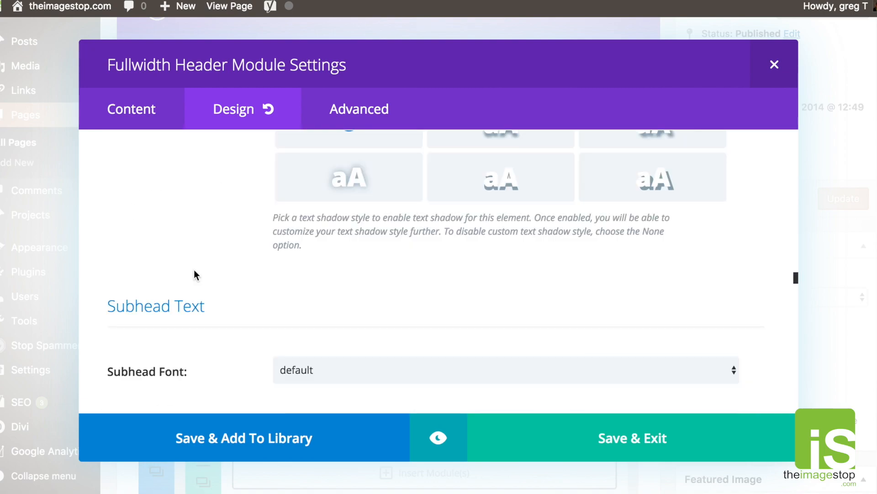
{"action": "scroll", "coordinate": [194, 270], "scroll_direction": "down", "scroll_amount": 8}
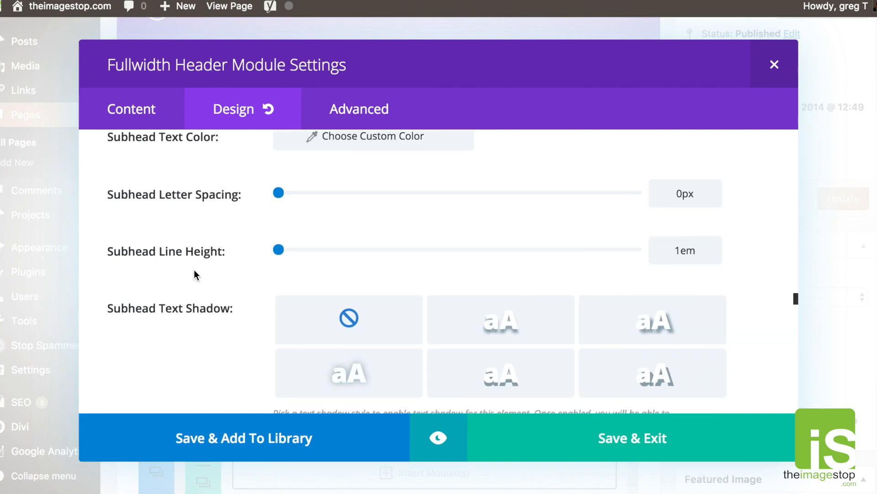
{"action": "scroll", "coordinate": [194, 274], "scroll_direction": "down", "scroll_amount": 4}
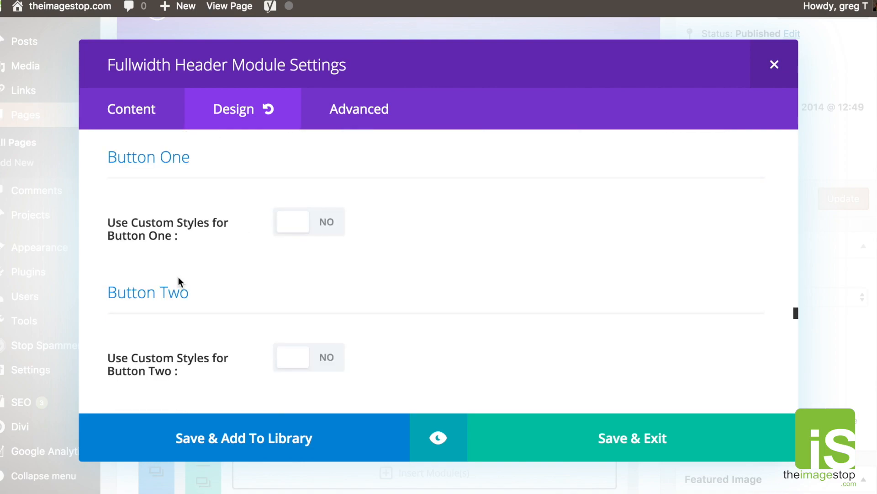
{"action": "scroll", "coordinate": [251, 242], "scroll_direction": "down", "scroll_amount": 3}
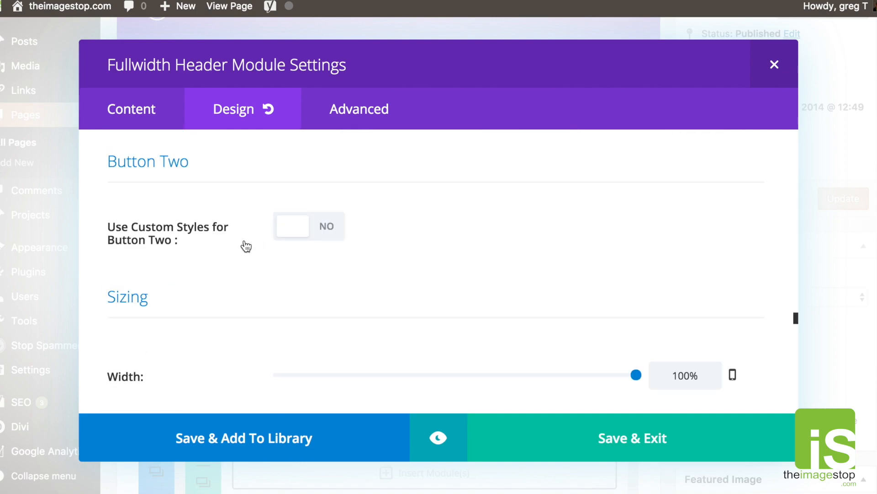
{"action": "scroll", "coordinate": [246, 247], "scroll_direction": "down", "scroll_amount": 5}
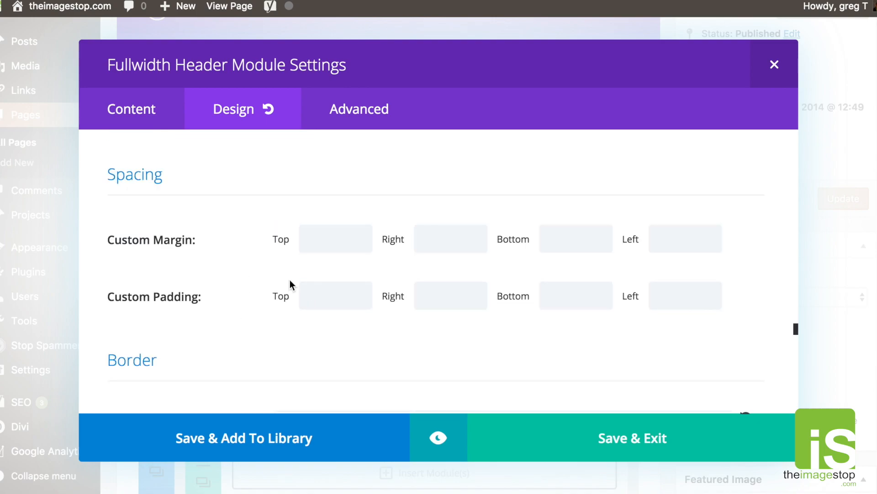
{"action": "scroll", "coordinate": [242, 287], "scroll_direction": "down", "scroll_amount": 4}
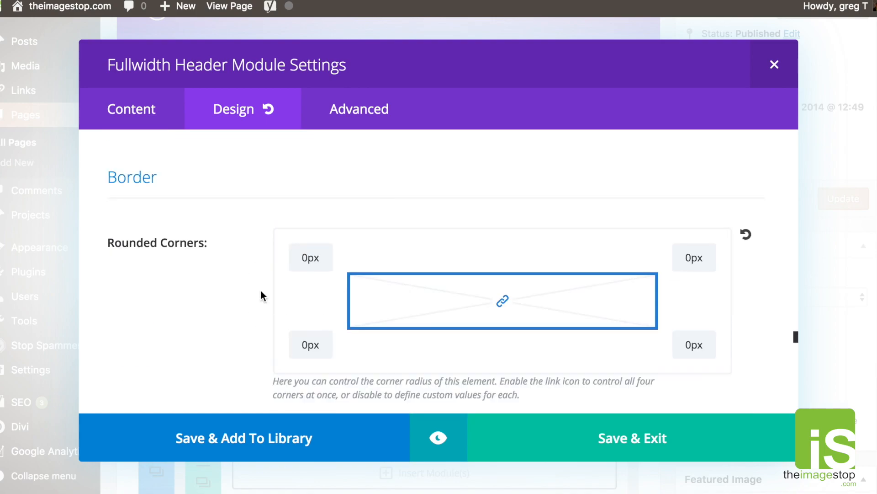
{"action": "scroll", "coordinate": [261, 291], "scroll_direction": "down", "scroll_amount": 8}
{"action": "scroll", "coordinate": [260, 293], "scroll_direction": "down", "scroll_amount": 10}
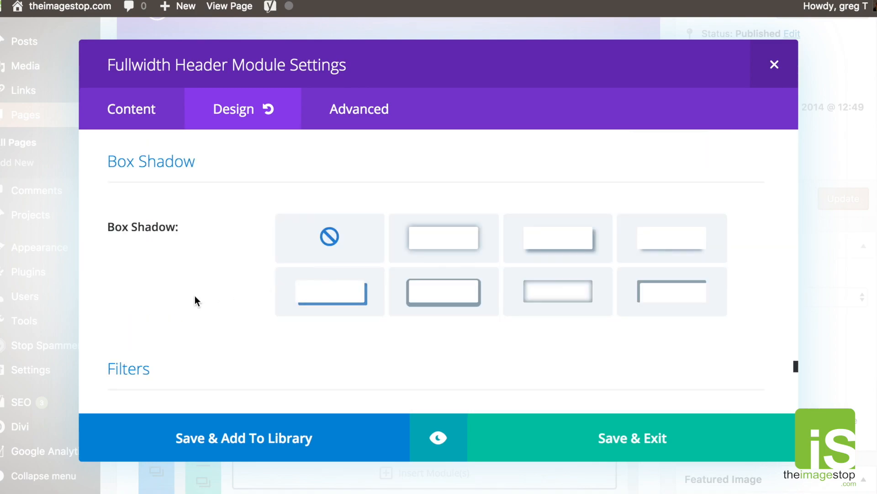
{"action": "scroll", "coordinate": [195, 301], "scroll_direction": "down", "scroll_amount": 8}
{"action": "scroll", "coordinate": [218, 299], "scroll_direction": "down", "scroll_amount": 10}
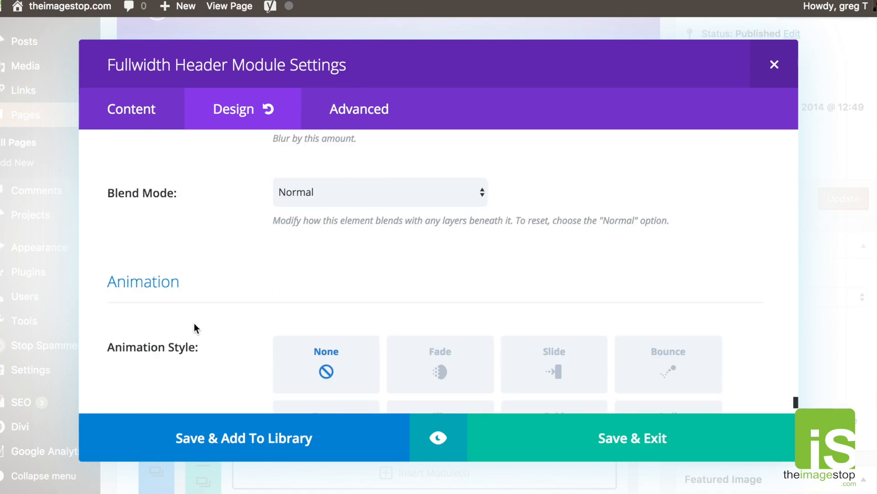
{"action": "scroll", "coordinate": [194, 322], "scroll_direction": "down", "scroll_amount": 3}
{"action": "left_click", "coordinate": [326, 300]}
{"action": "scroll", "coordinate": [573, 356], "scroll_direction": "down", "scroll_amount": 1}
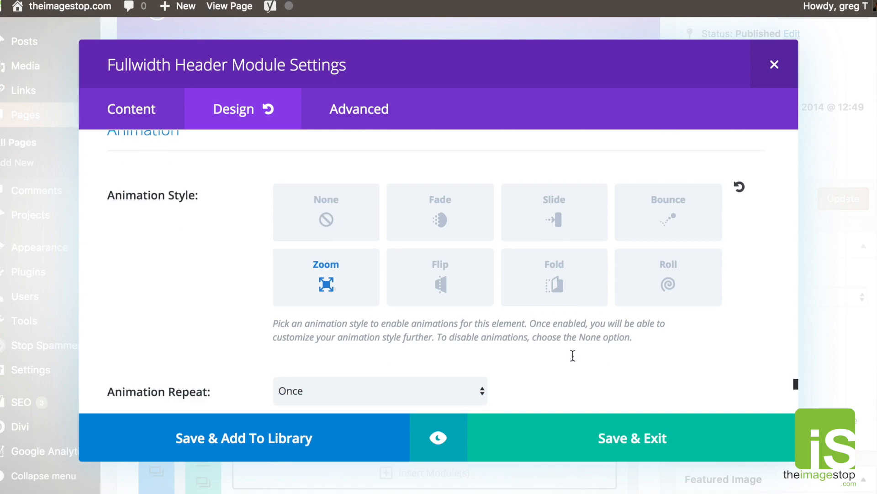
Save the header module settings and Update the page.
{"action": "left_click", "coordinate": [647, 450]}
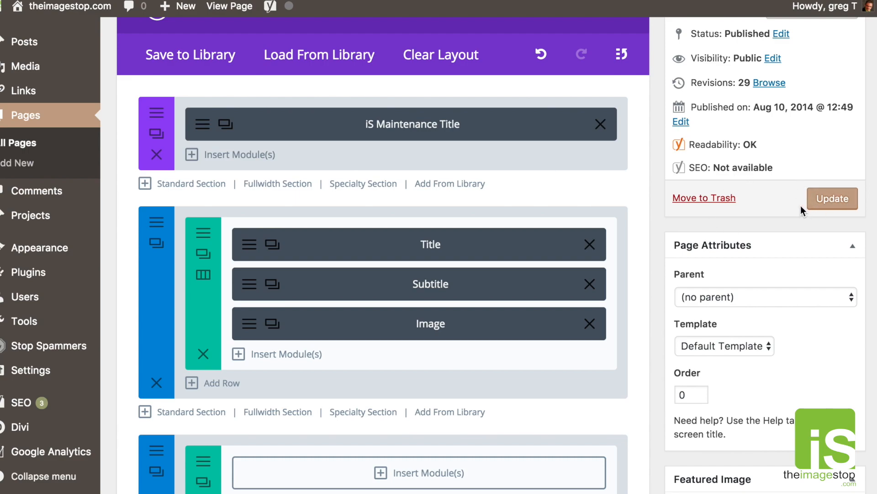
{"action": "left_click", "coordinate": [824, 205]}
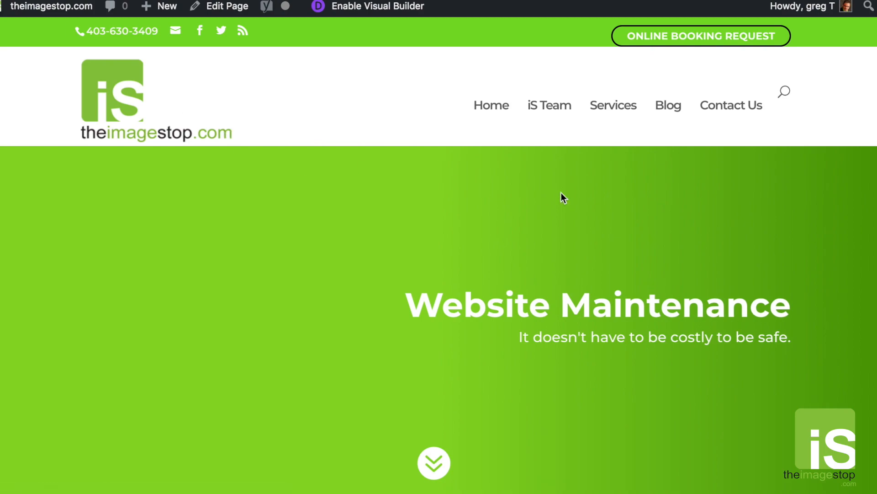
Check the live page's fullscreen header and scroll-down button, then return to Edit Page.
{"action": "scroll", "coordinate": [589, 395], "scroll_direction": "down", "scroll_amount": 2}
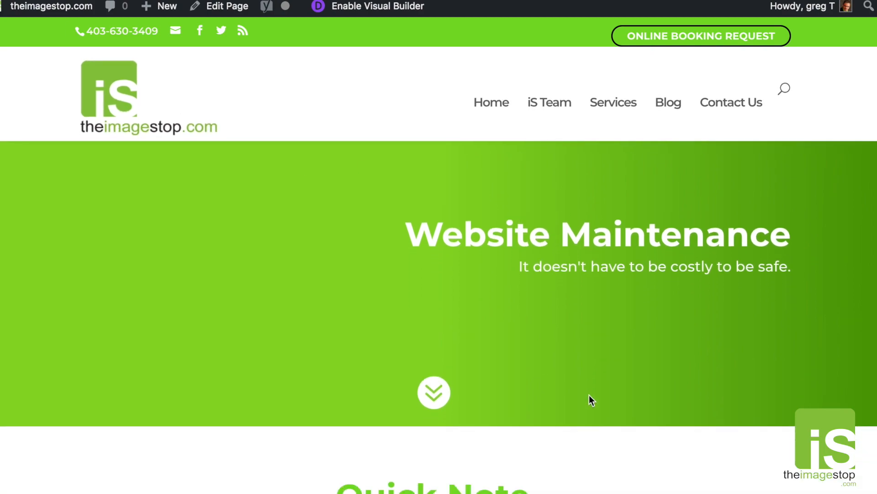
{"action": "scroll", "coordinate": [588, 395], "scroll_direction": "up", "scroll_amount": 2}
{"action": "scroll", "coordinate": [629, 298], "scroll_direction": "down", "scroll_amount": 4}
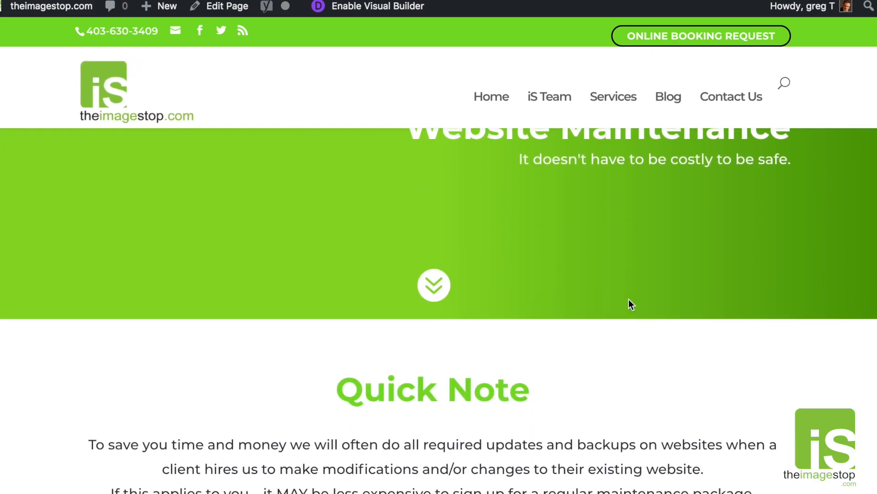
{"action": "scroll", "coordinate": [459, 267], "scroll_direction": "up", "scroll_amount": 5}
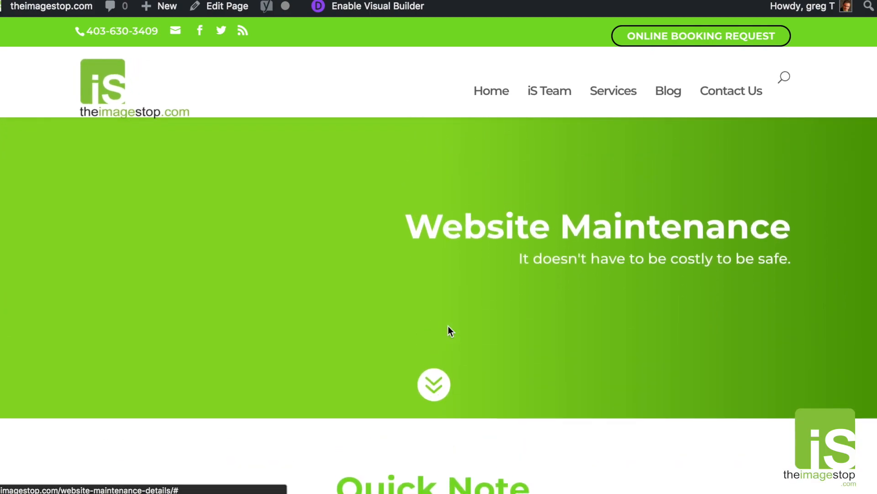
{"action": "left_click", "coordinate": [446, 471]}
{"action": "scroll", "coordinate": [632, 412], "scroll_direction": "down", "scroll_amount": 1}
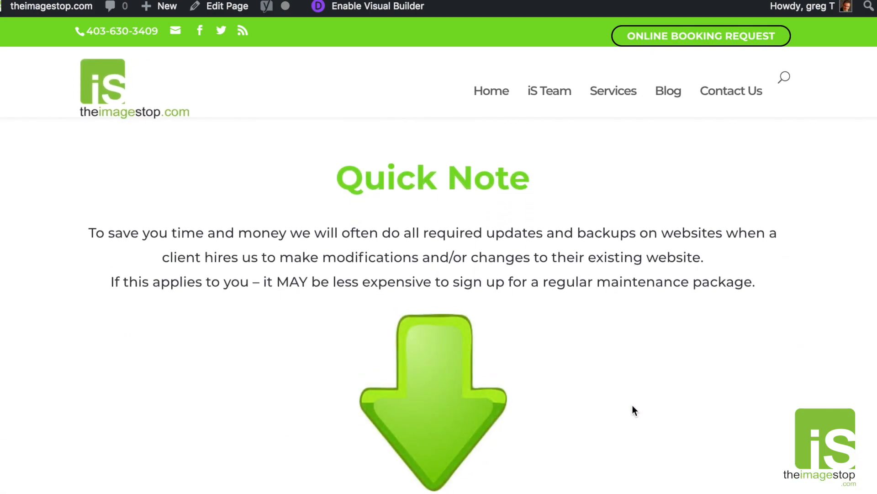
{"action": "scroll", "coordinate": [618, 372], "scroll_direction": "down", "scroll_amount": 15}
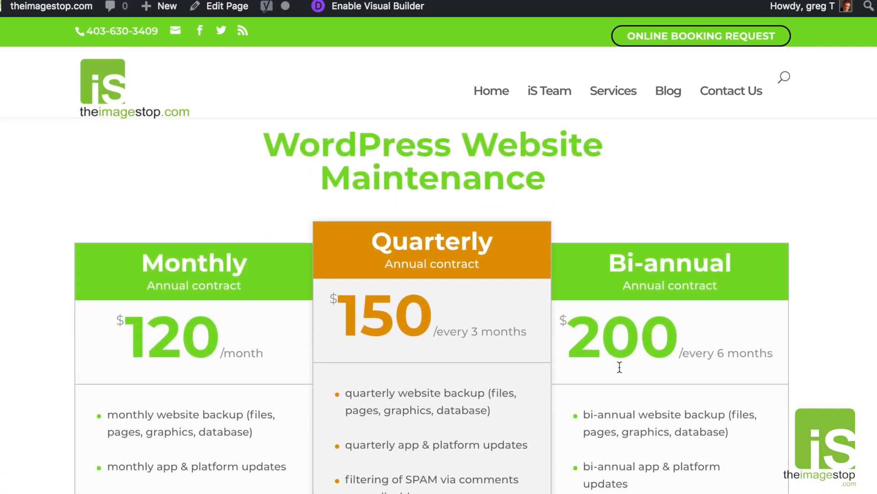
{"action": "scroll", "coordinate": [618, 367], "scroll_direction": "up", "scroll_amount": 20}
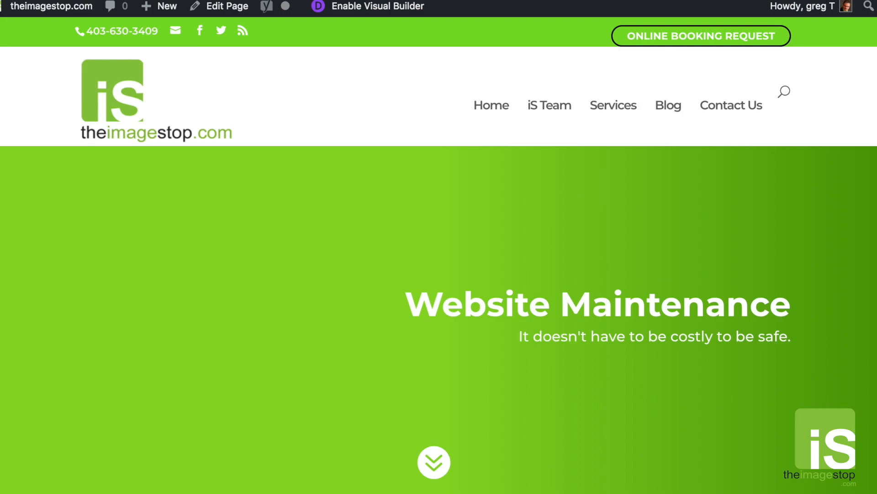
{"action": "key", "text": "alt+Left"}
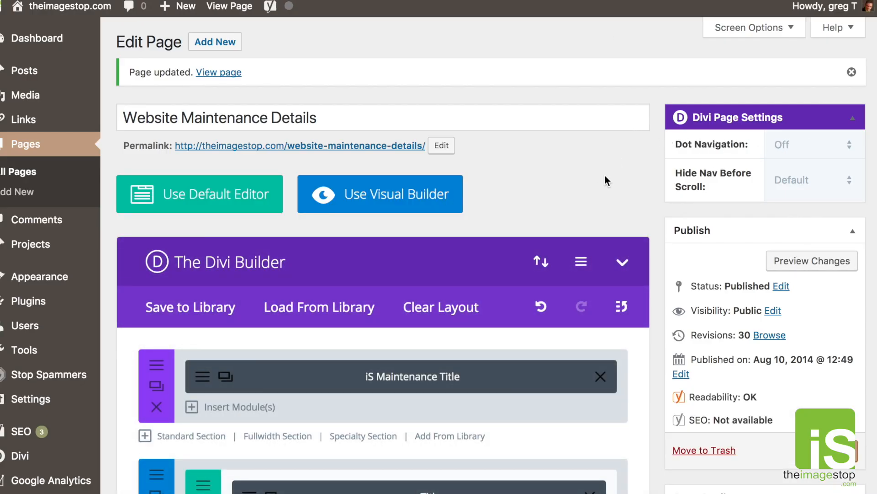
Hide the Revisions panel from the edit screen via Screen Options.
{"action": "scroll", "coordinate": [652, 224], "scroll_direction": "down", "scroll_amount": 15}
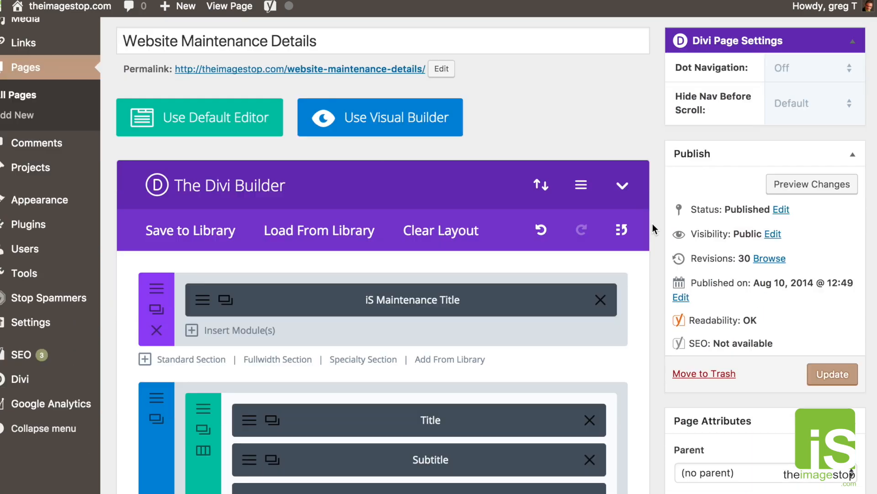
{"action": "scroll", "coordinate": [653, 224], "scroll_direction": "down", "scroll_amount": 12}
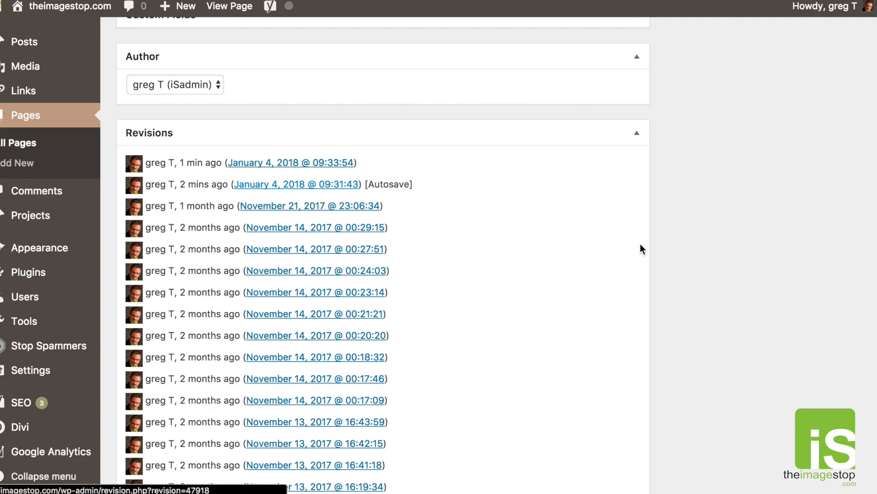
{"action": "scroll", "coordinate": [683, 286], "scroll_direction": "up", "scroll_amount": 20}
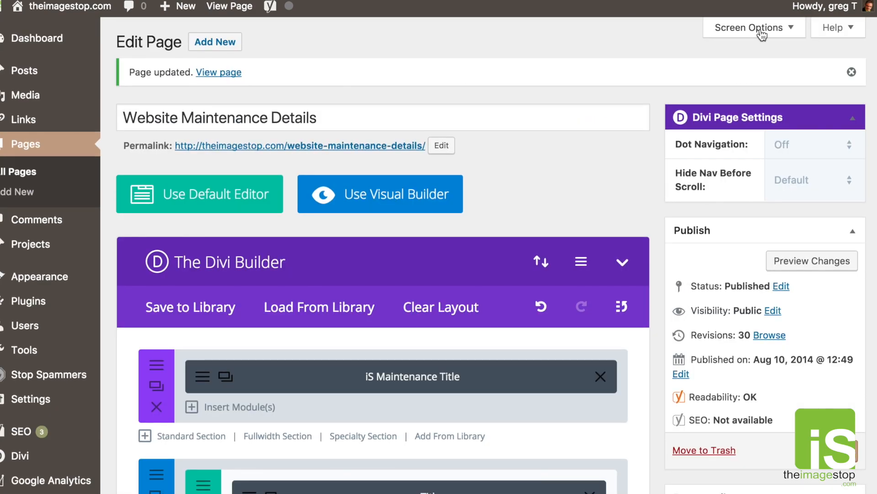
{"action": "left_click", "coordinate": [741, 28]}
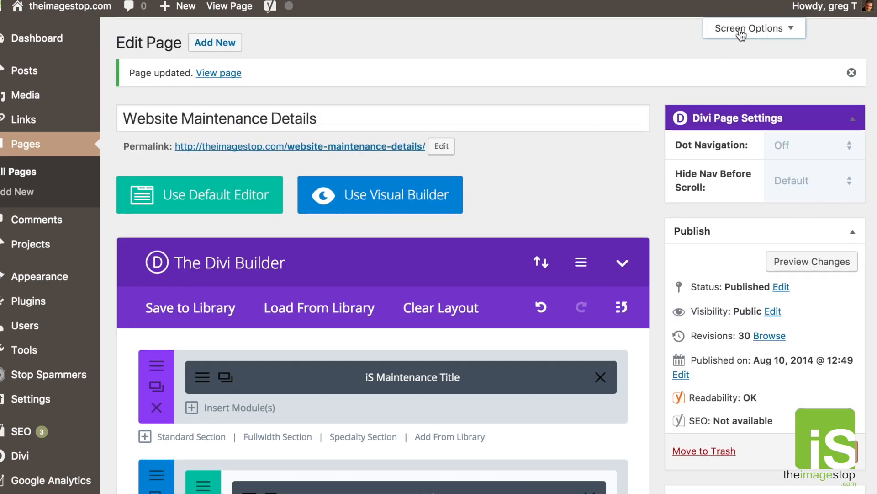
{"action": "left_click", "coordinate": [304, 62]}
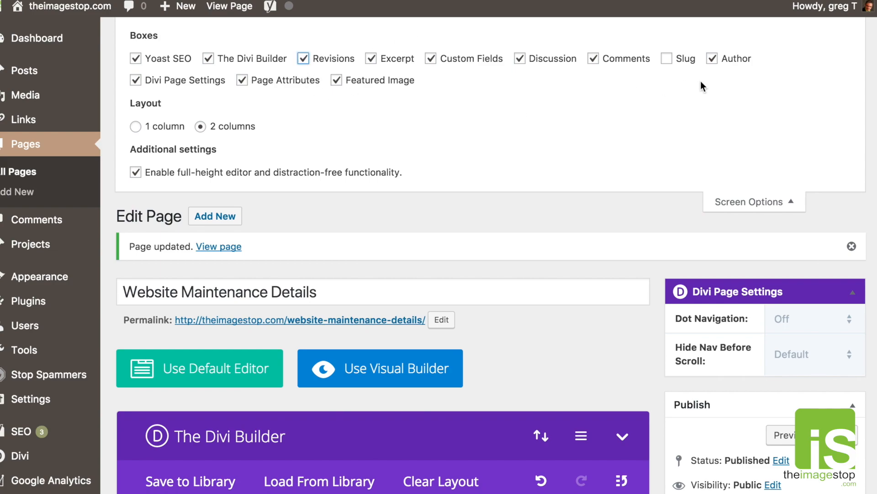
{"action": "left_click", "coordinate": [751, 204]}
Open the November 21, 2017 @ 23:06:34 revision, leaving the editor without saving.
{"action": "scroll", "coordinate": [539, 176], "scroll_direction": "down", "scroll_amount": 20}
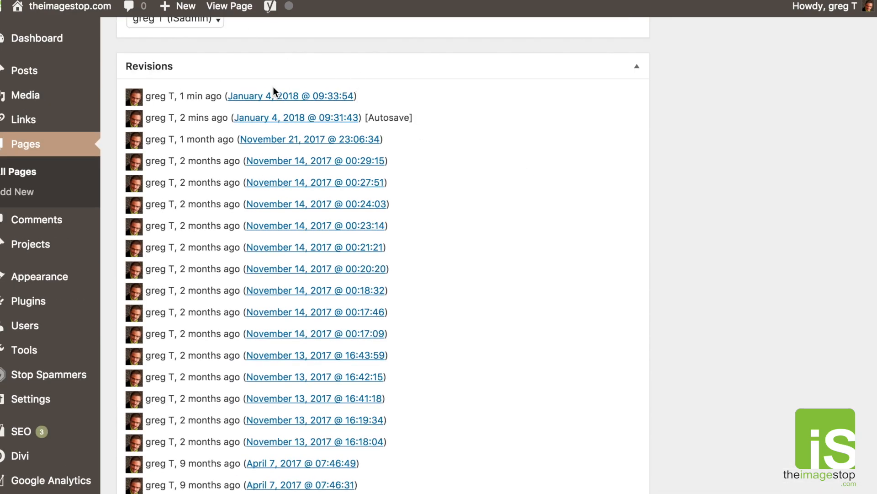
{"action": "left_click", "coordinate": [274, 142]}
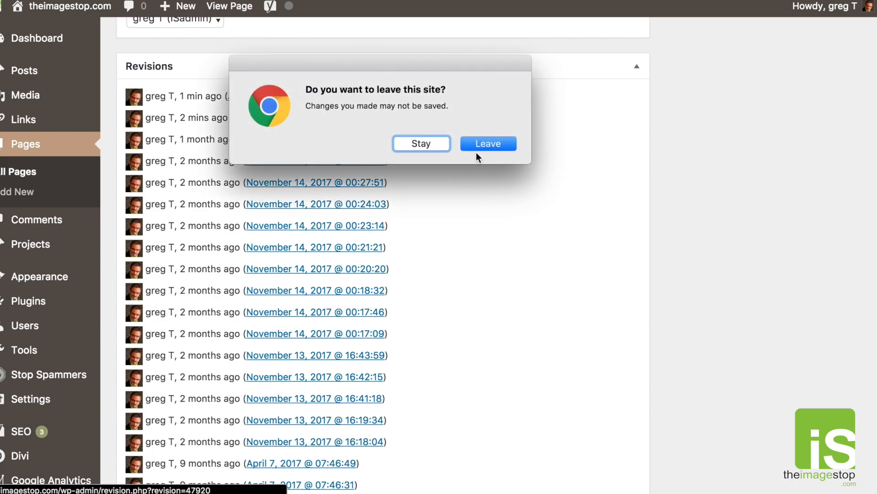
{"action": "left_click", "coordinate": [477, 147]}
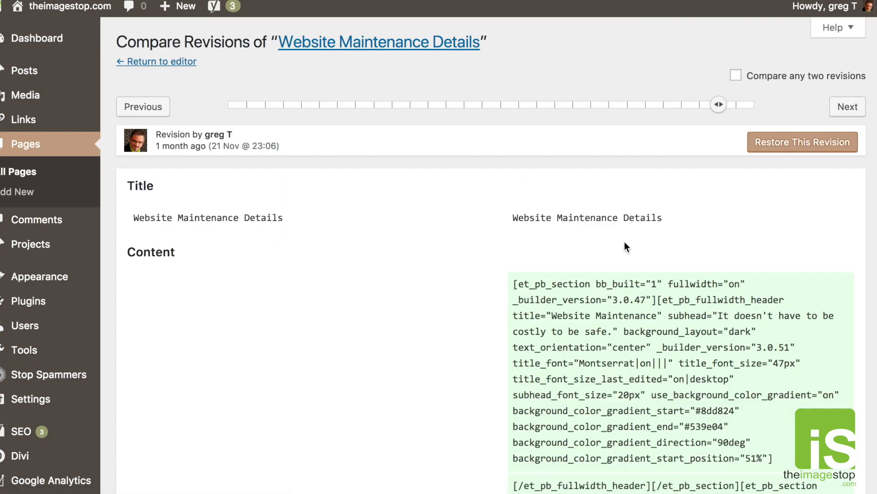
Restore the page to the November 21, 2017 @ 23:06:34 revision.
{"action": "left_click", "coordinate": [762, 153]}
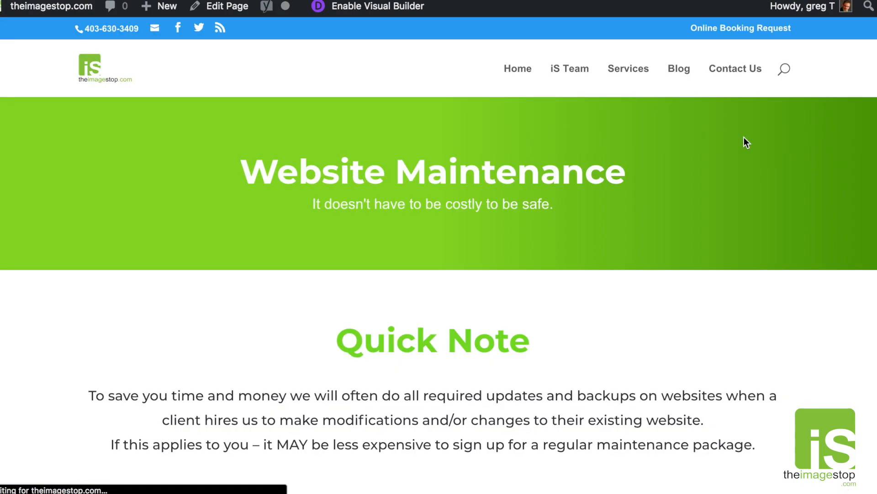
{"action": "scroll", "coordinate": [747, 143], "scroll_direction": "down", "scroll_amount": 5}
{"action": "scroll", "coordinate": [746, 143], "scroll_direction": "up", "scroll_amount": 5}
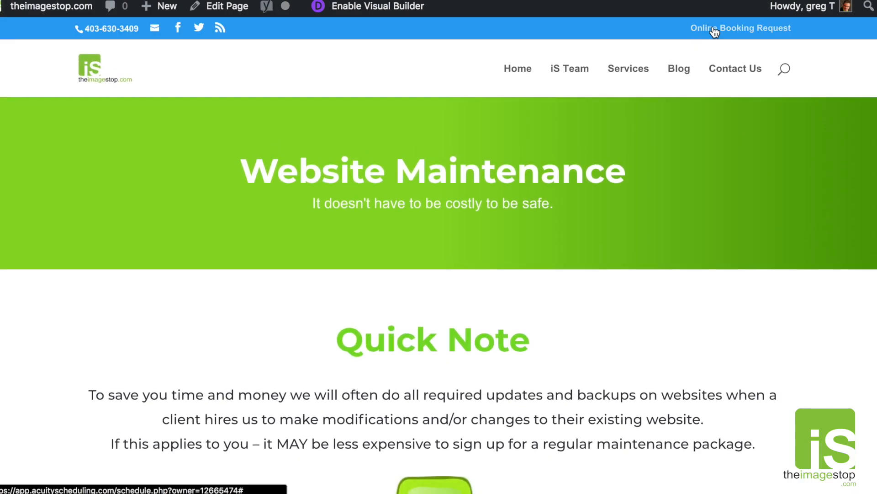
{"action": "right_click", "coordinate": [576, 73]}
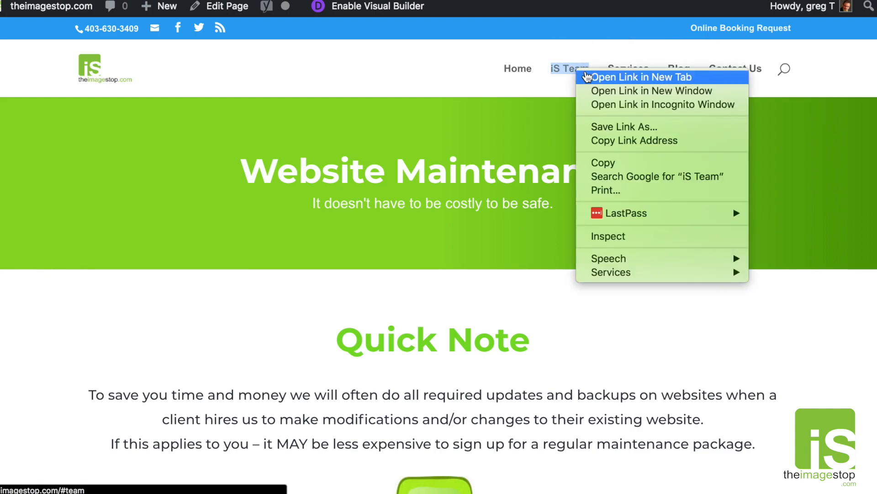
{"action": "left_click", "coordinate": [517, 68]}
{"action": "right_click", "coordinate": [518, 68]}
Open the Home link in a new tab and compare it with the Website Maintenance tab.
{"action": "key", "text": "Escape"}
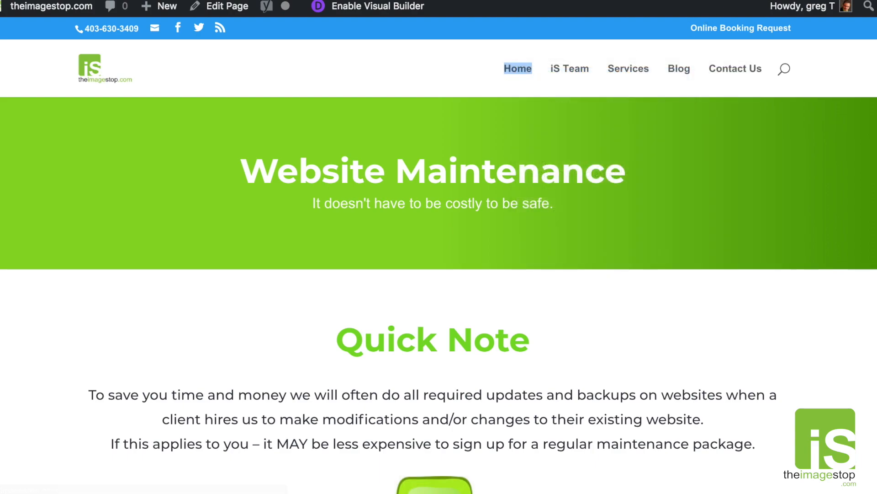
{"action": "key", "text": "ctrl+Tab"}
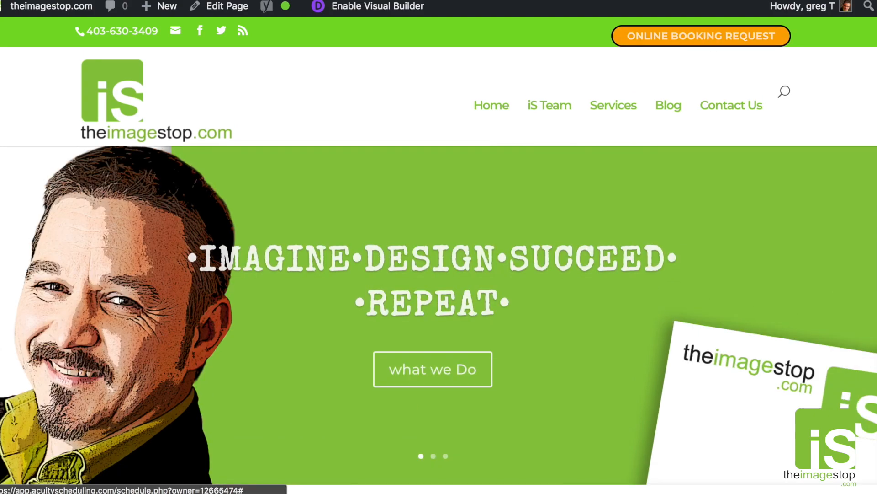
{"action": "key", "text": "ctrl+shift+Tab"}
{"action": "key", "text": "Return"}
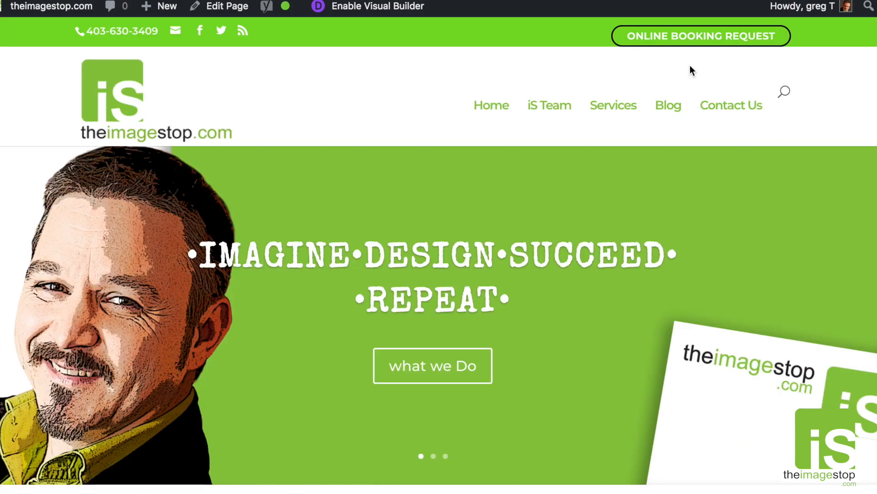
{"action": "key", "text": "ctrl+shift+Tab"}
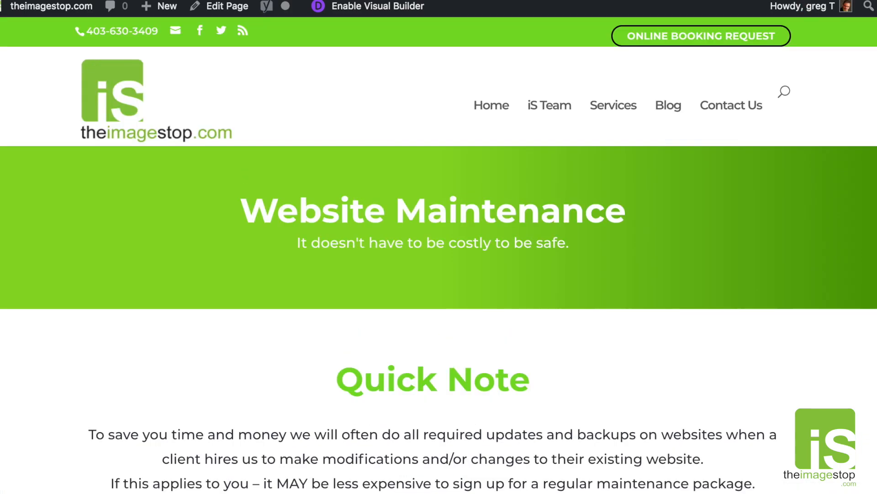
{"action": "key", "text": "ctrl+Tab"}
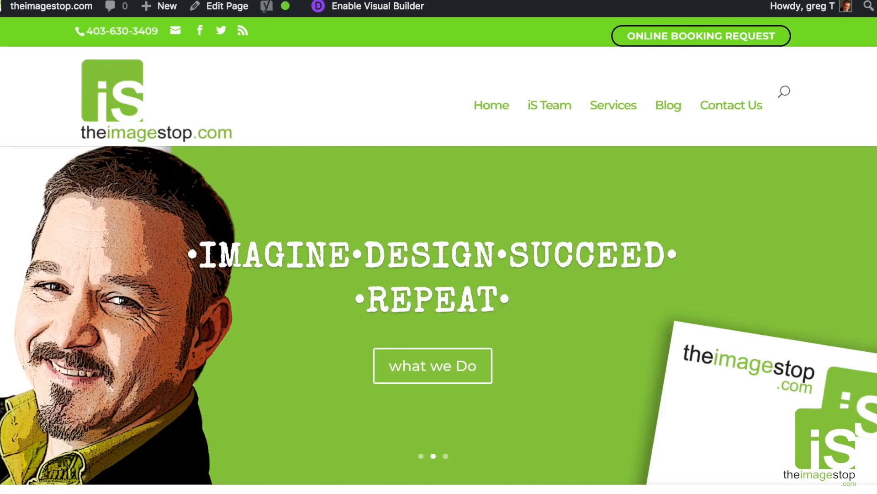
{"action": "key", "text": "ctrl+shift+Tab"}
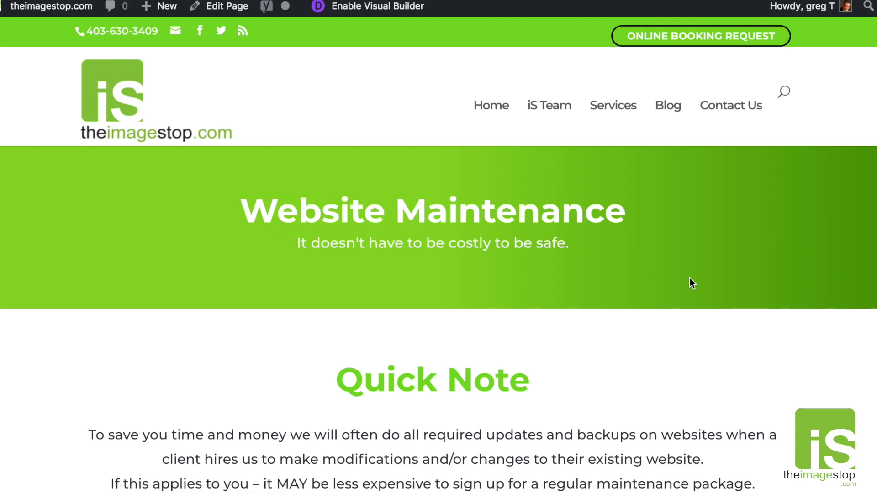
{"action": "scroll", "coordinate": [688, 276], "scroll_direction": "down", "scroll_amount": 6}
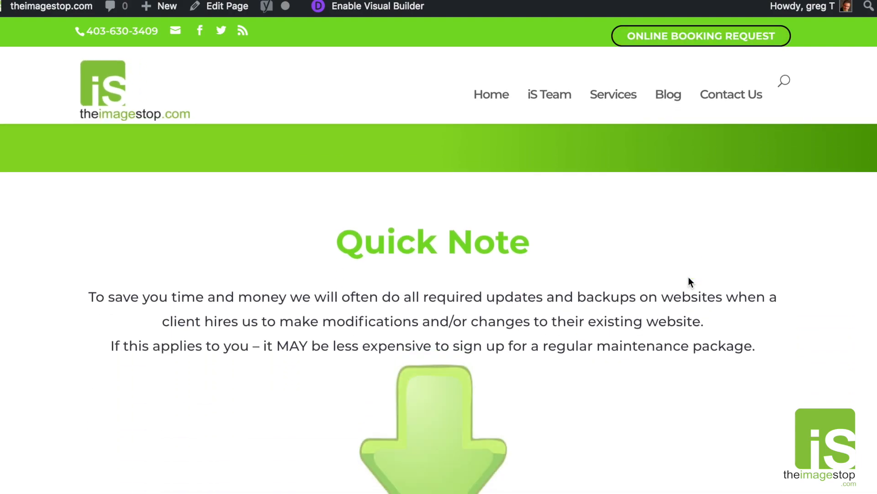
{"action": "scroll", "coordinate": [688, 276], "scroll_direction": "up", "scroll_amount": 5}
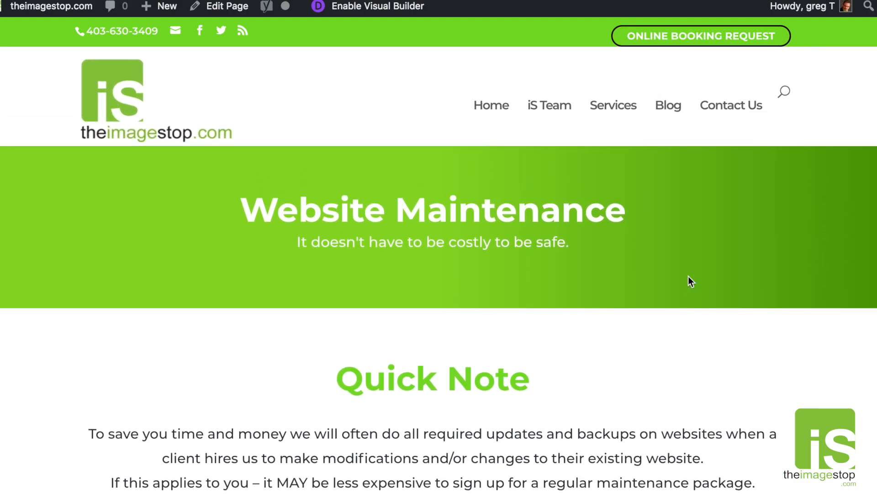
{"action": "scroll", "coordinate": [689, 277], "scroll_direction": "down", "scroll_amount": 3}
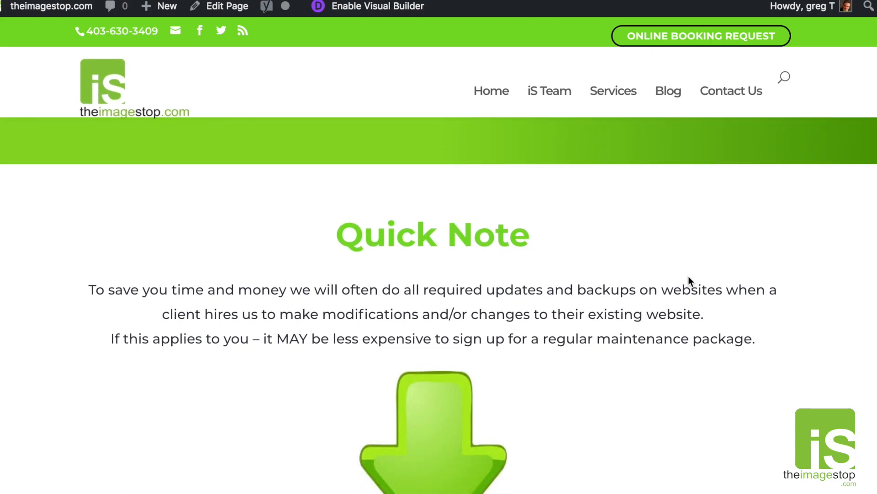
{"action": "scroll", "coordinate": [705, 283], "scroll_direction": "down", "scroll_amount": 9}
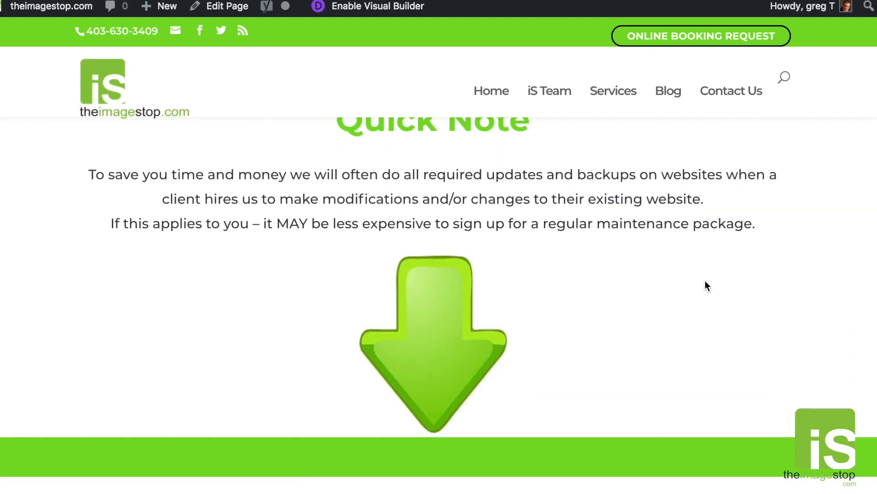
{"action": "scroll", "coordinate": [706, 282], "scroll_direction": "down", "scroll_amount": 3}
{"action": "scroll", "coordinate": [705, 282], "scroll_direction": "up", "scroll_amount": 10}
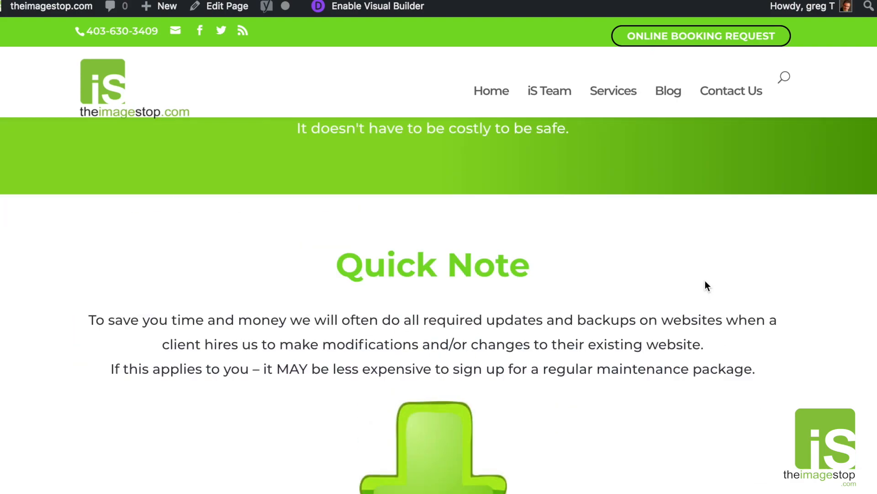
{"action": "scroll", "coordinate": [706, 282], "scroll_direction": "down", "scroll_amount": 6}
{"action": "scroll", "coordinate": [706, 283], "scroll_direction": "down", "scroll_amount": 10}
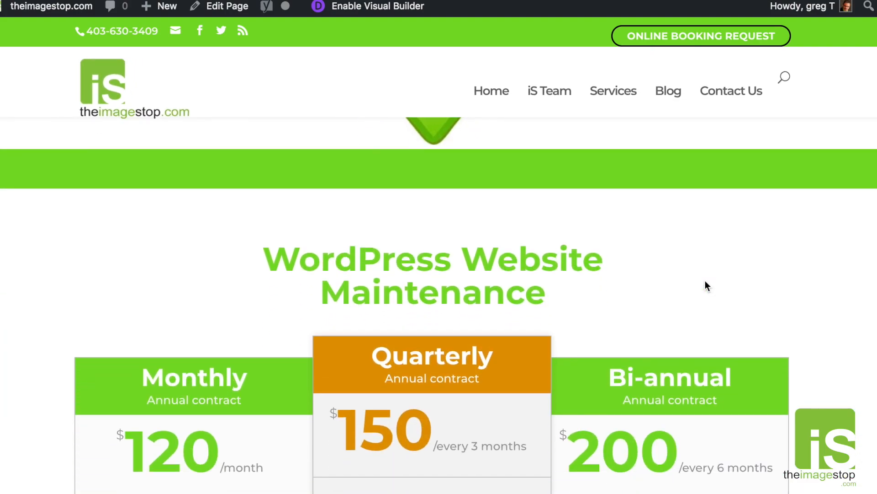
{"action": "scroll", "coordinate": [705, 281], "scroll_direction": "down", "scroll_amount": 7}
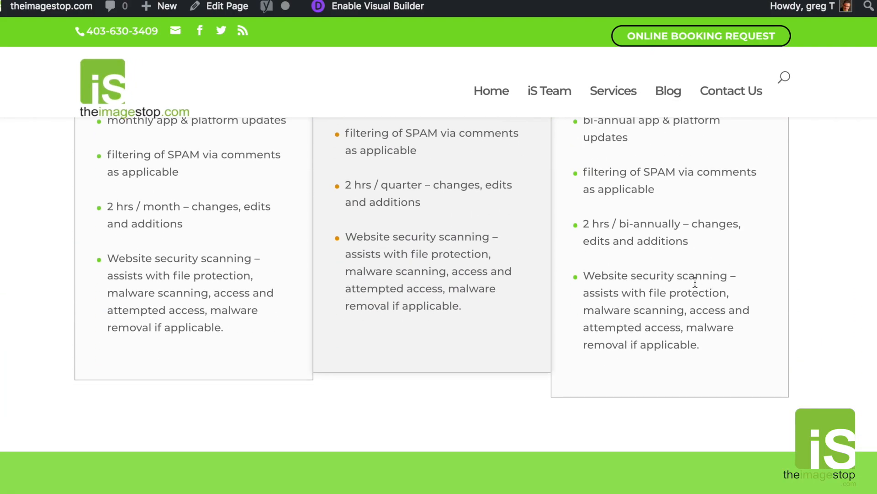
{"action": "scroll", "coordinate": [696, 282], "scroll_direction": "down", "scroll_amount": 8}
{"action": "scroll", "coordinate": [696, 281], "scroll_direction": "down", "scroll_amount": 7}
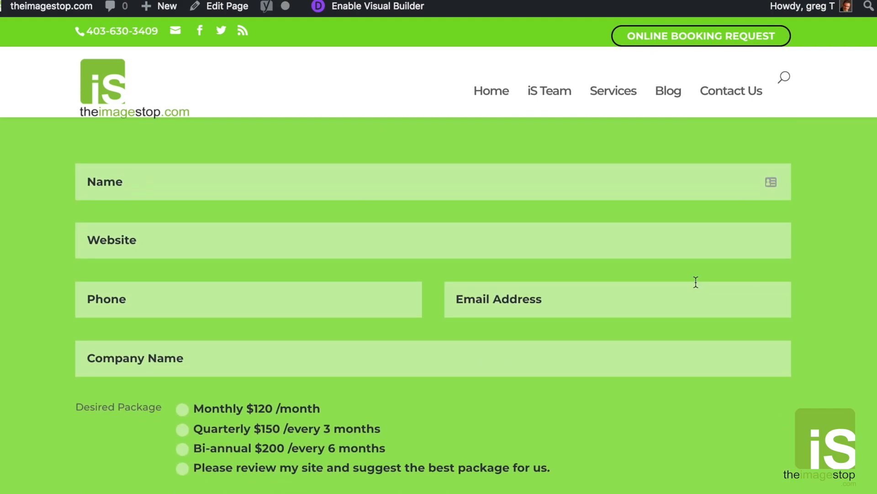
{"action": "scroll", "coordinate": [696, 282], "scroll_direction": "down", "scroll_amount": 3}
{"action": "scroll", "coordinate": [695, 282], "scroll_direction": "down", "scroll_amount": 4}
{"action": "scroll", "coordinate": [696, 281], "scroll_direction": "up", "scroll_amount": 20}
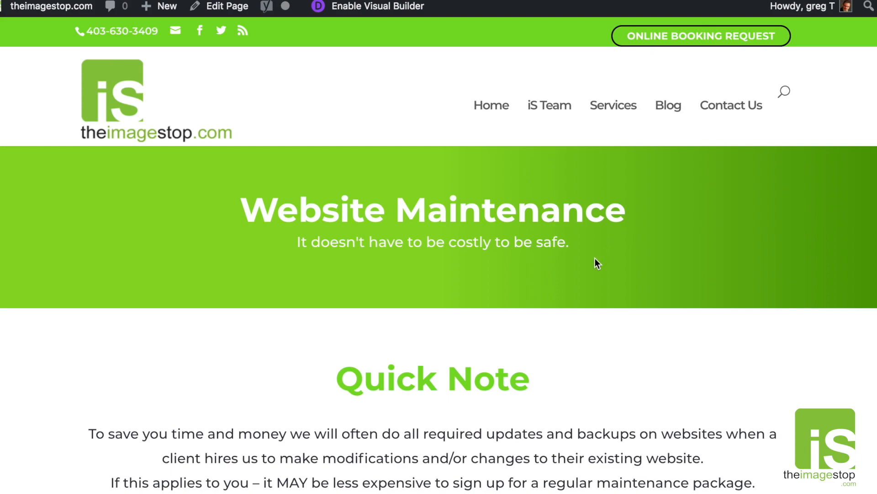
{"action": "scroll", "coordinate": [533, 237], "scroll_direction": "down", "scroll_amount": 7}
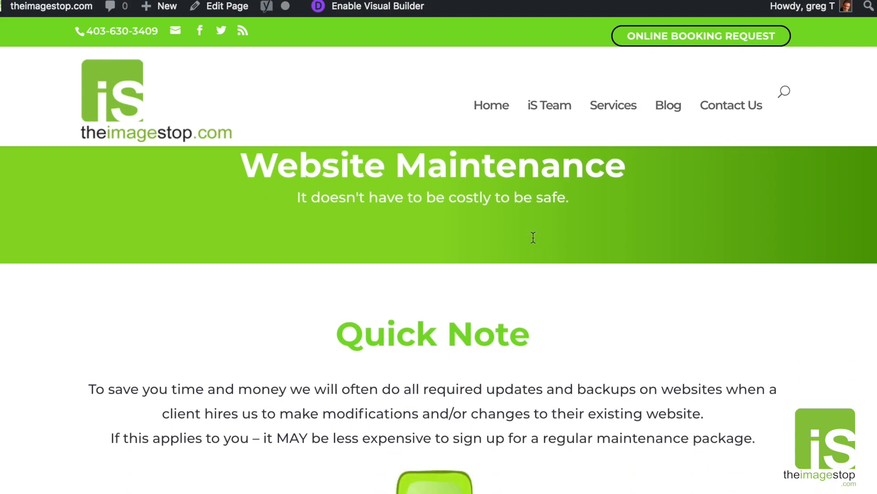
{"action": "scroll", "coordinate": [694, 264], "scroll_direction": "down", "scroll_amount": 7}
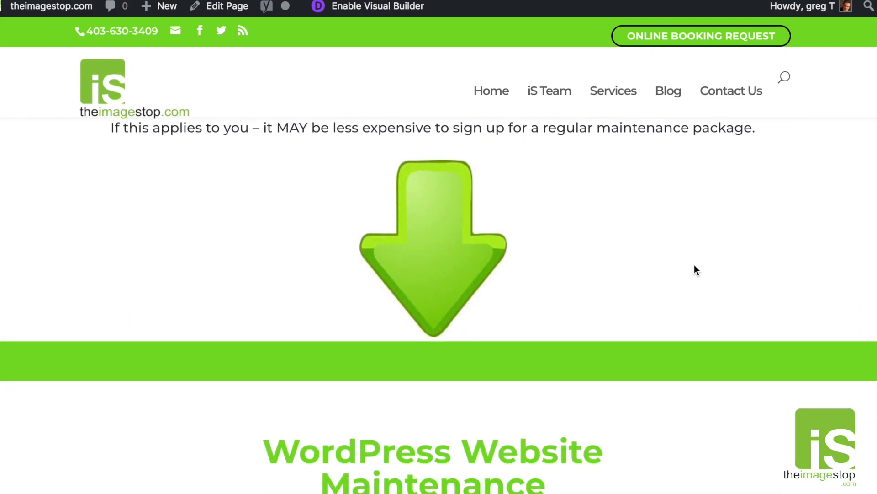
{"action": "scroll", "coordinate": [694, 265], "scroll_direction": "down", "scroll_amount": 4}
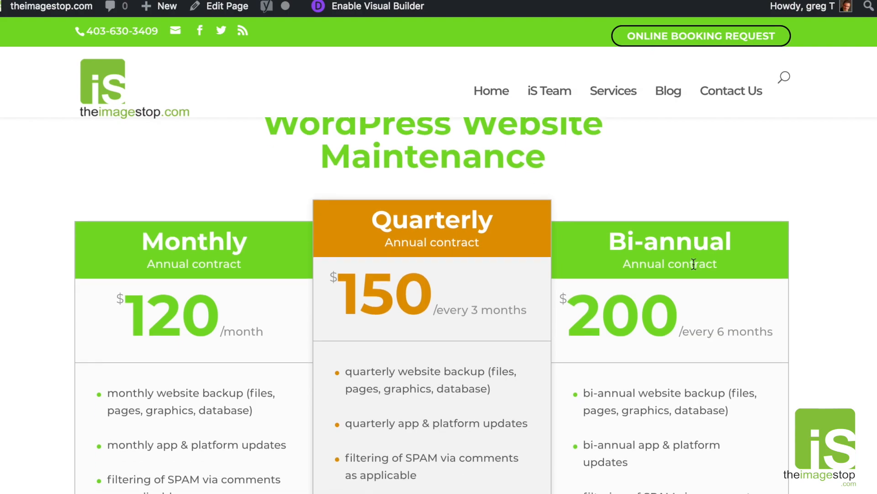
{"action": "scroll", "coordinate": [694, 264], "scroll_direction": "down", "scroll_amount": 3}
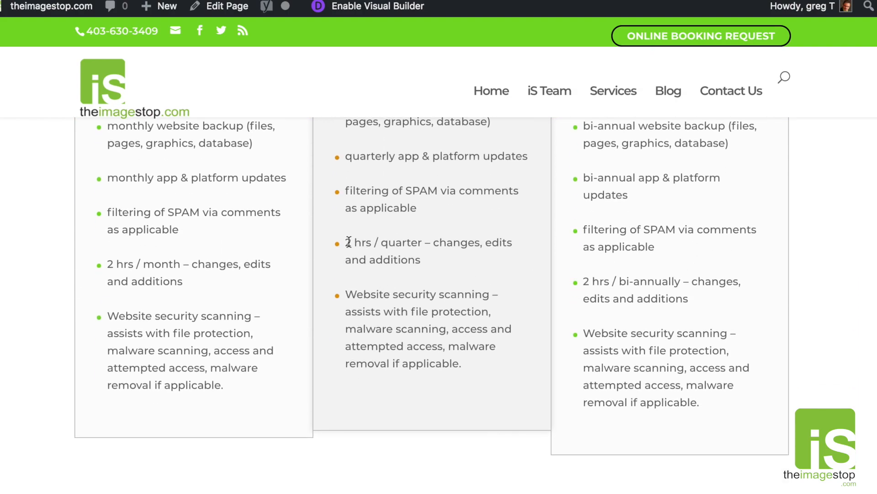
{"action": "left_click_drag", "start_coordinate": [346, 246], "coordinate": [422, 265]}
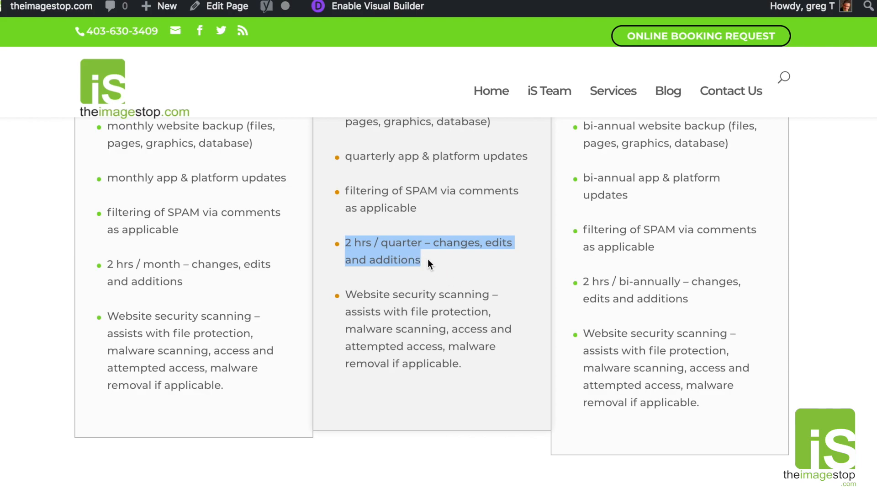
{"action": "left_click", "coordinate": [182, 276]}
{"action": "left_click_drag", "start_coordinate": [106, 262], "coordinate": [299, 263]}
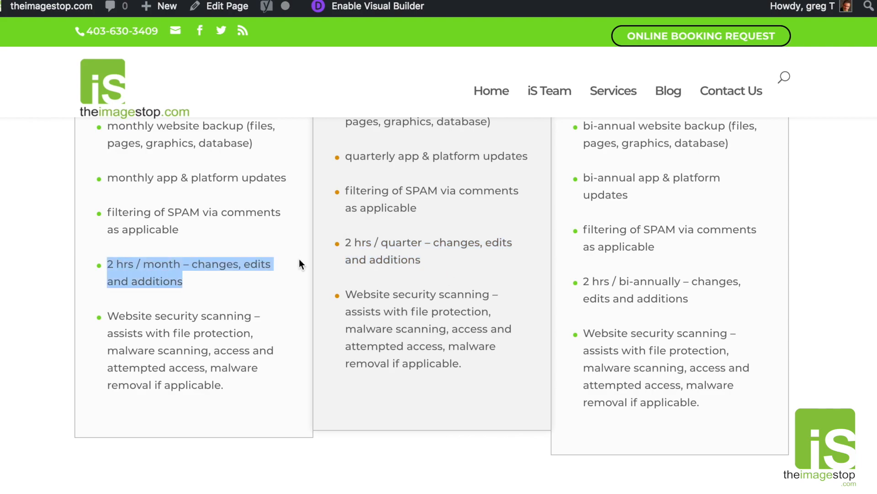
{"action": "left_click_drag", "start_coordinate": [406, 245], "coordinate": [425, 263]}
{"action": "left_click_drag", "start_coordinate": [610, 280], "coordinate": [588, 275]}
{"action": "left_click", "coordinate": [588, 275]}
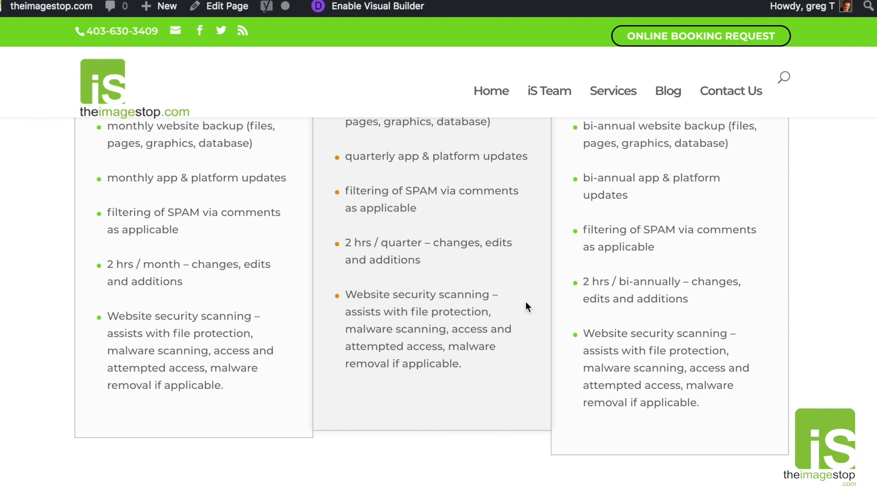
{"action": "scroll", "coordinate": [495, 301], "scroll_direction": "up", "scroll_amount": 5}
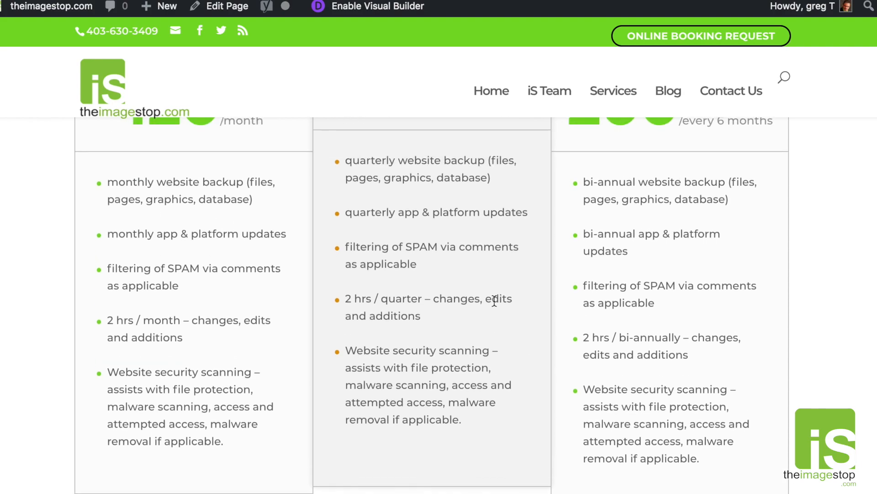
{"action": "scroll", "coordinate": [487, 301], "scroll_direction": "down", "scroll_amount": 3}
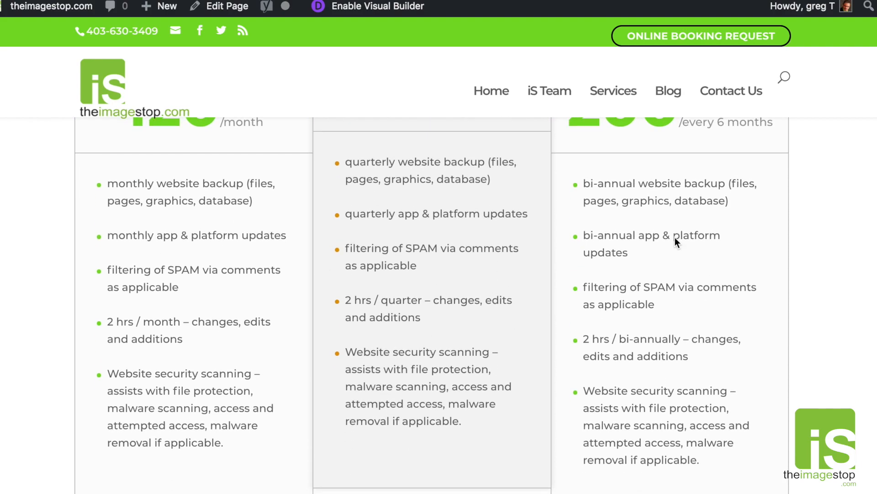
{"action": "left_click_drag", "start_coordinate": [585, 184], "coordinate": [753, 203]}
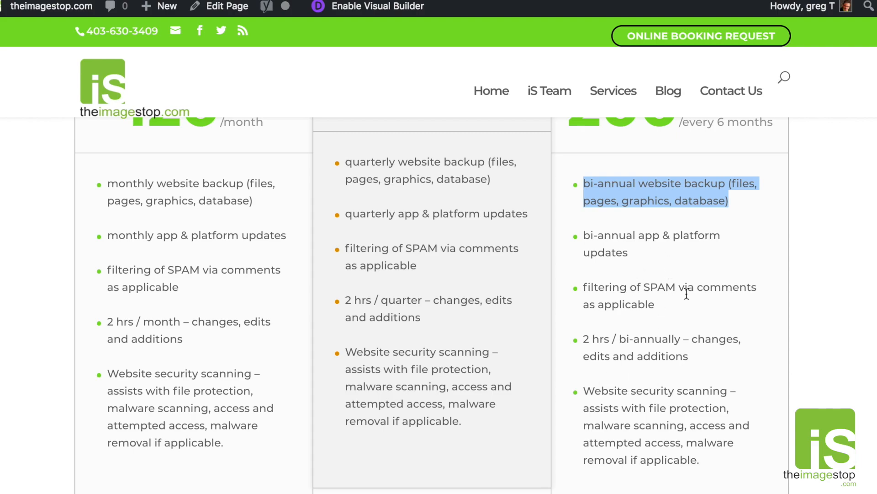
{"action": "left_click_drag", "start_coordinate": [587, 232], "coordinate": [621, 249]}
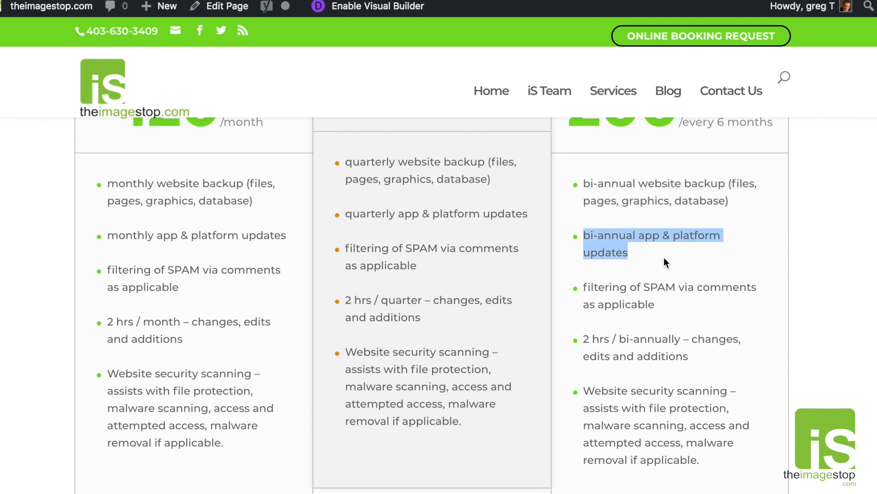
{"action": "left_click", "coordinate": [687, 289]}
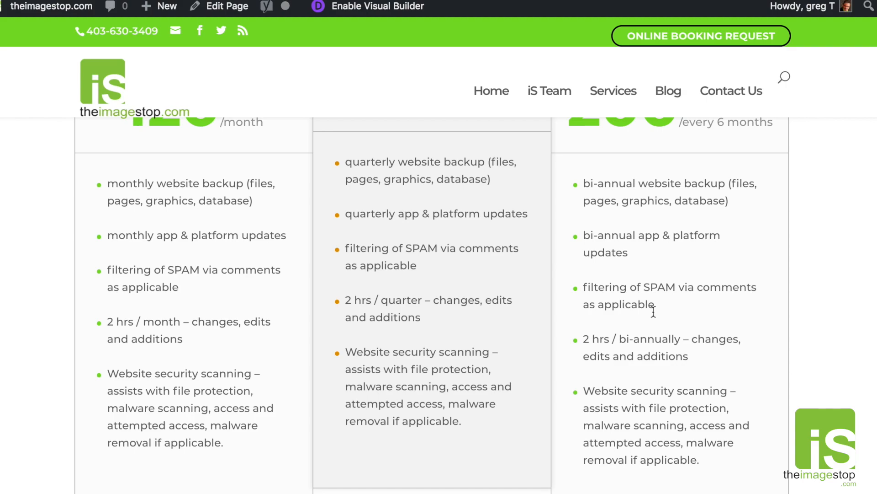
{"action": "scroll", "coordinate": [654, 312], "scroll_direction": "up", "scroll_amount": 5}
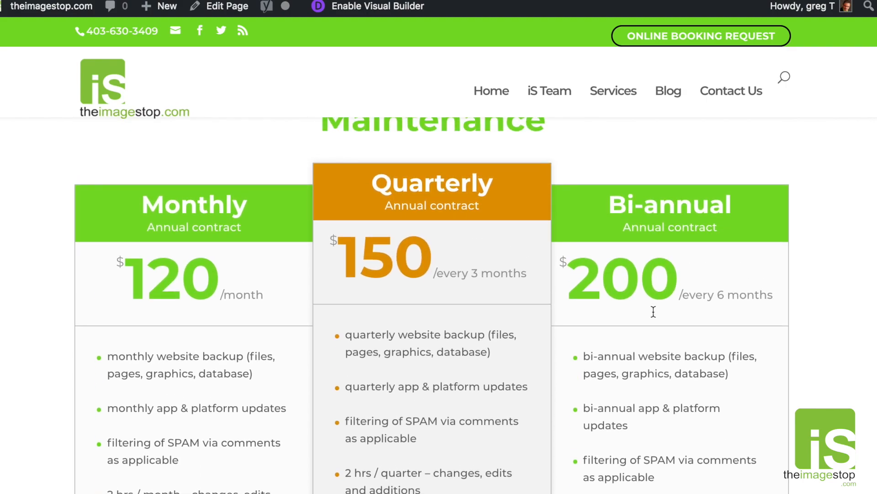
{"action": "scroll", "coordinate": [653, 312], "scroll_direction": "down", "scroll_amount": 2}
{"action": "scroll", "coordinate": [654, 312], "scroll_direction": "up", "scroll_amount": 2}
{"action": "scroll", "coordinate": [653, 311], "scroll_direction": "up", "scroll_amount": 10}
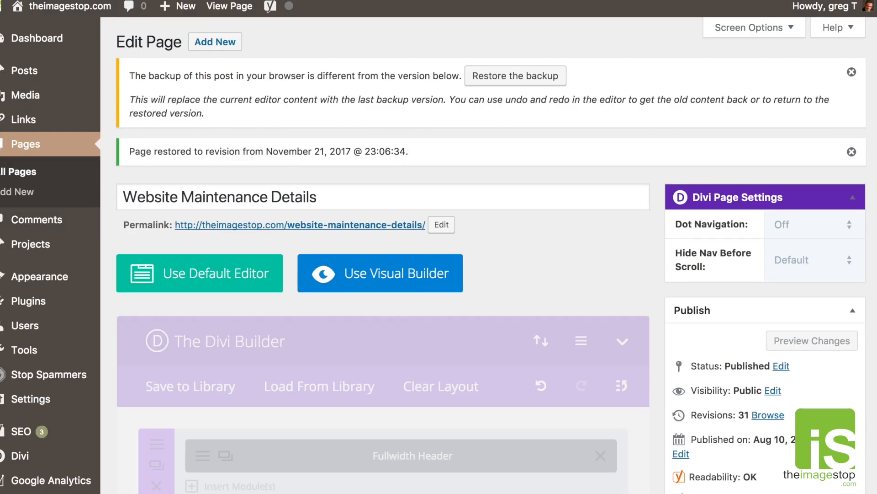
Review the back-end Divi layout against the live maintenance page, then return to the editor.
{"action": "scroll", "coordinate": [550, 155], "scroll_direction": "down", "scroll_amount": 5}
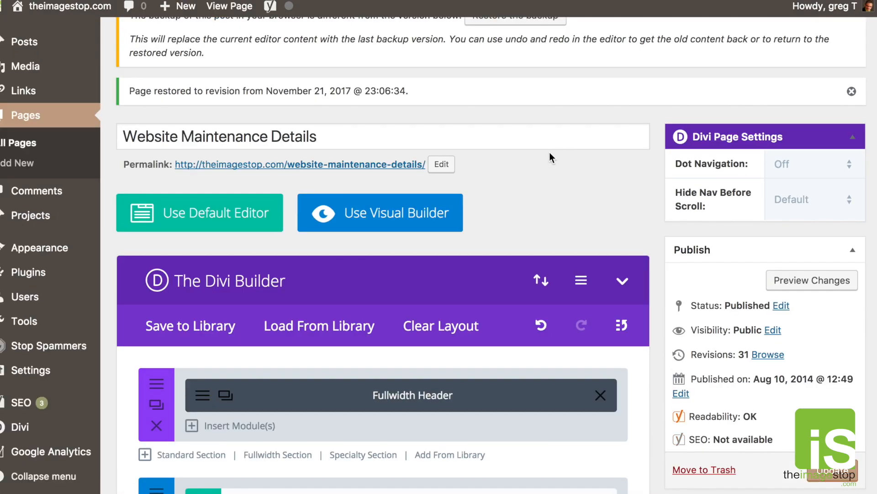
{"action": "scroll", "coordinate": [550, 155], "scroll_direction": "down", "scroll_amount": 4}
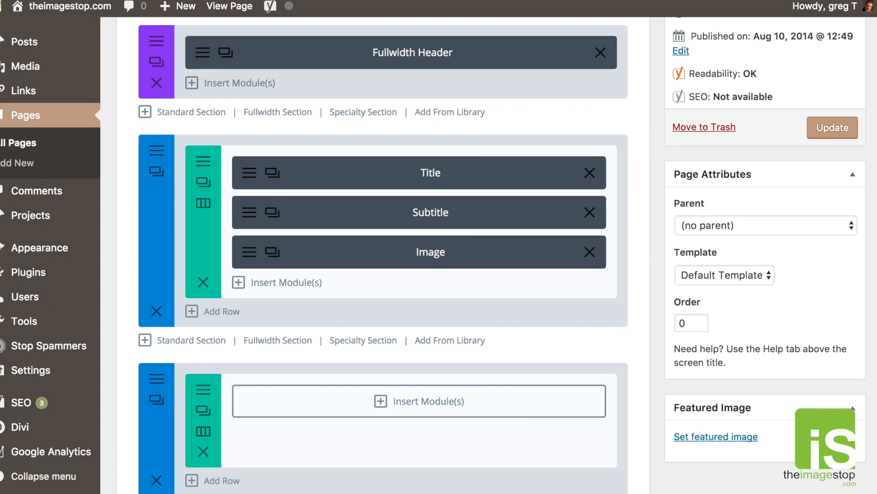
{"action": "key", "text": "ctrl+Tab"}
{"action": "scroll", "coordinate": [594, 201], "scroll_direction": "down", "scroll_amount": 4}
{"action": "left_click_drag", "start_coordinate": [365, 180], "coordinate": [508, 182]}
{"action": "left_click_drag", "start_coordinate": [405, 232], "coordinate": [618, 282]}
{"action": "scroll", "coordinate": [613, 293], "scroll_direction": "down", "scroll_amount": 5}
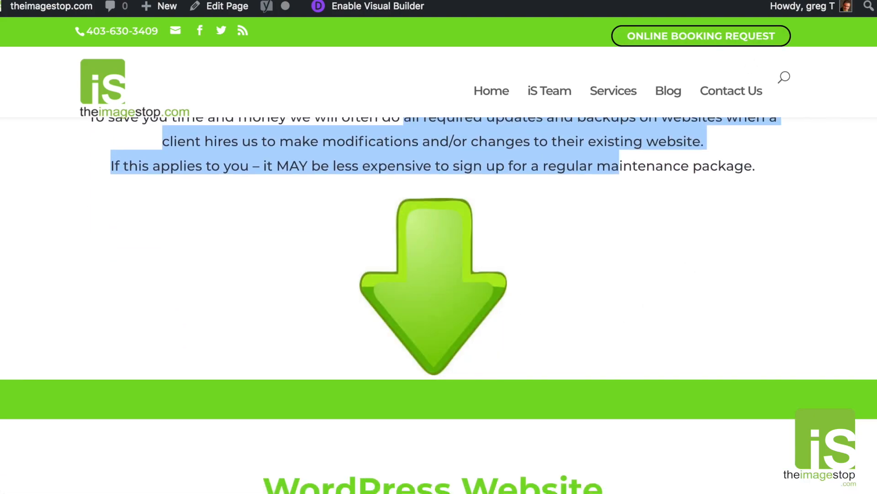
{"action": "key", "text": "ctrl+shift+Tab"}
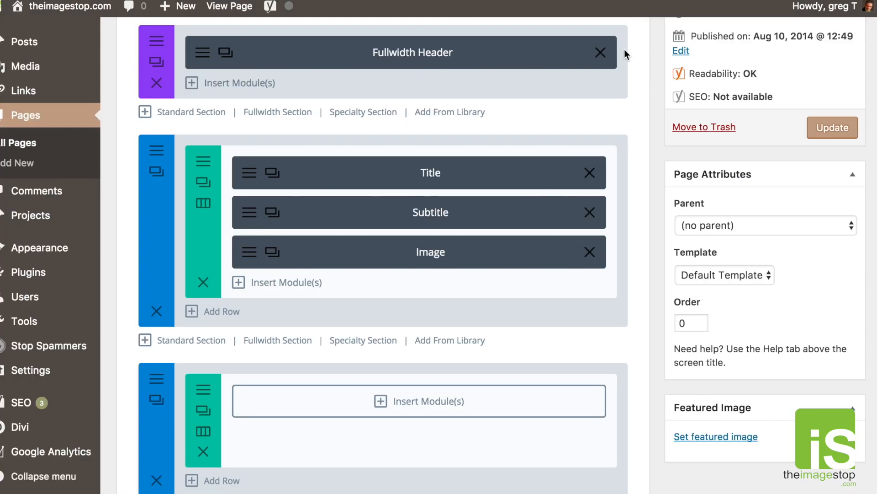
{"action": "left_click", "coordinate": [251, 256]}
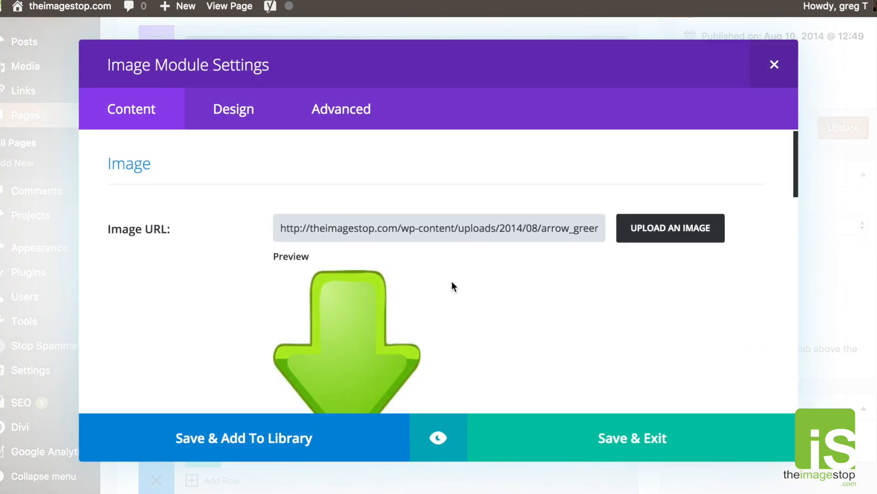
{"action": "scroll", "coordinate": [452, 287], "scroll_direction": "down", "scroll_amount": 1}
{"action": "scroll", "coordinate": [432, 270], "scroll_direction": "down", "scroll_amount": 1}
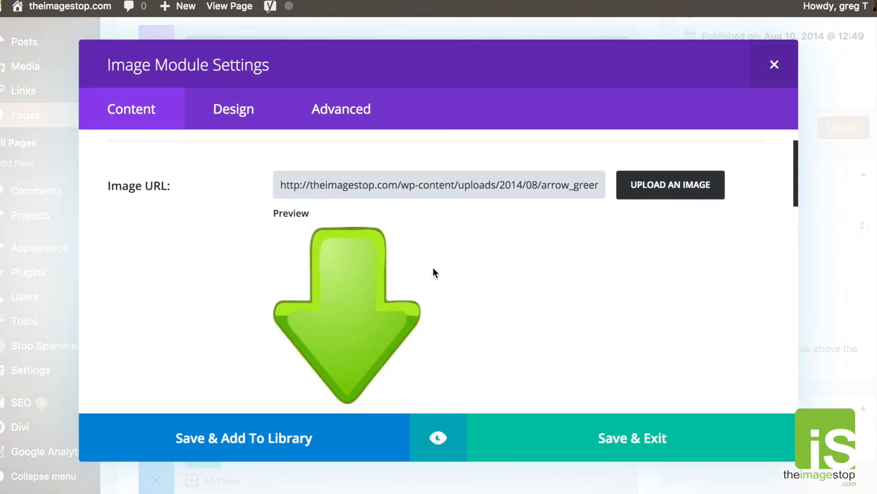
{"action": "left_click", "coordinate": [674, 189]}
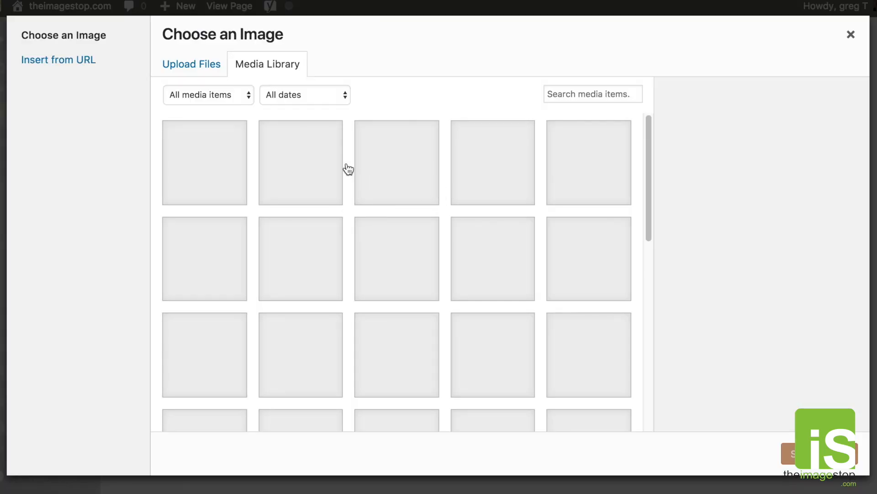
{"action": "scroll", "coordinate": [455, 288], "scroll_direction": "down", "scroll_amount": 5}
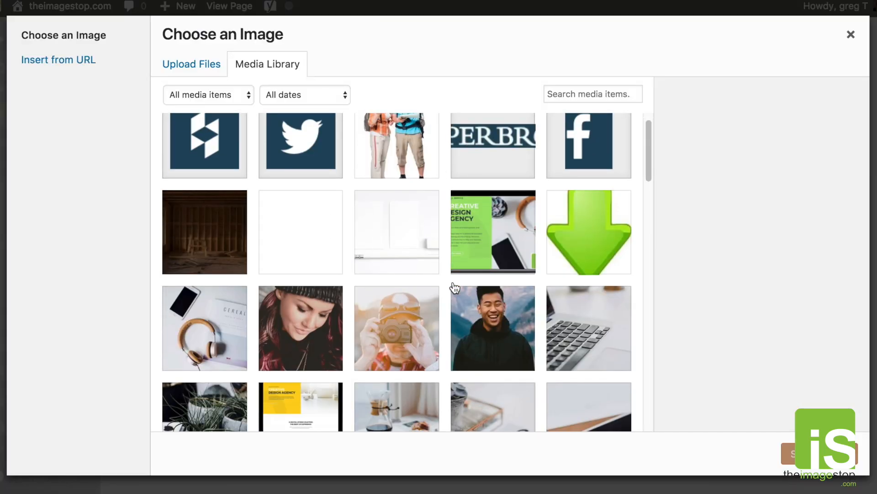
{"action": "scroll", "coordinate": [454, 288], "scroll_direction": "down", "scroll_amount": 15}
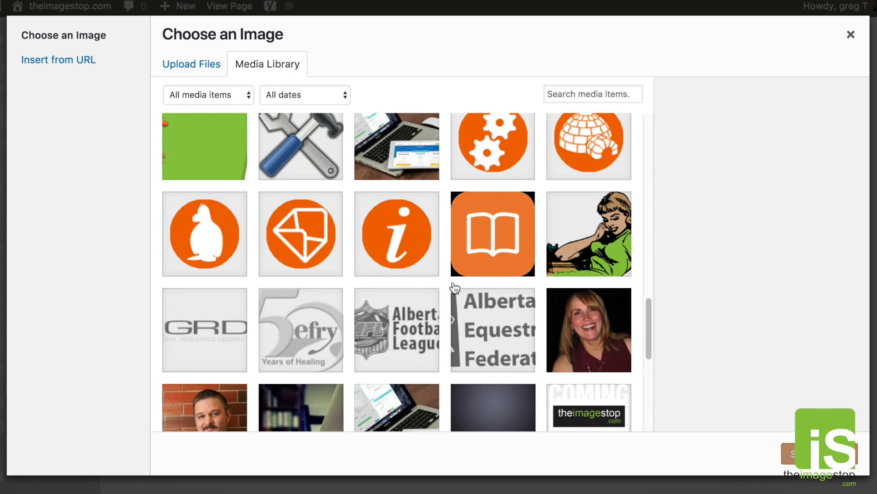
{"action": "scroll", "coordinate": [455, 288], "scroll_direction": "down", "scroll_amount": 3}
{"action": "scroll", "coordinate": [455, 288], "scroll_direction": "down", "scroll_amount": 5}
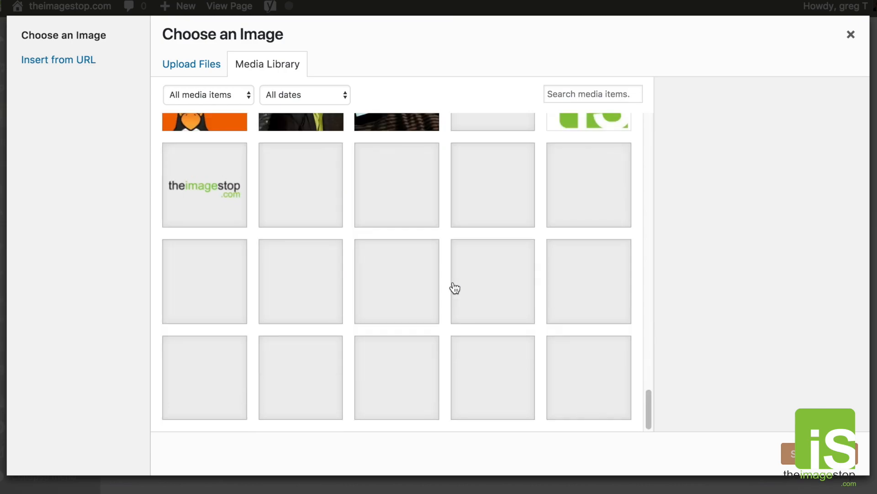
{"action": "left_click", "coordinate": [851, 35]}
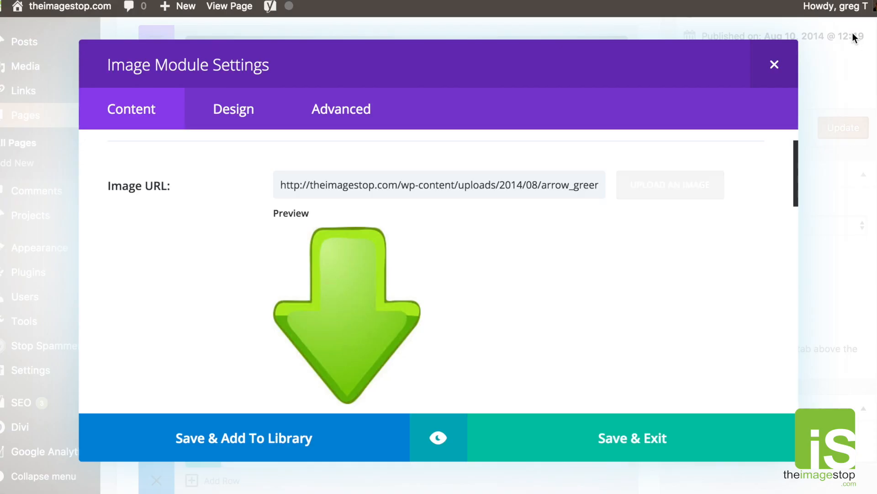
{"action": "left_click", "coordinate": [777, 71]}
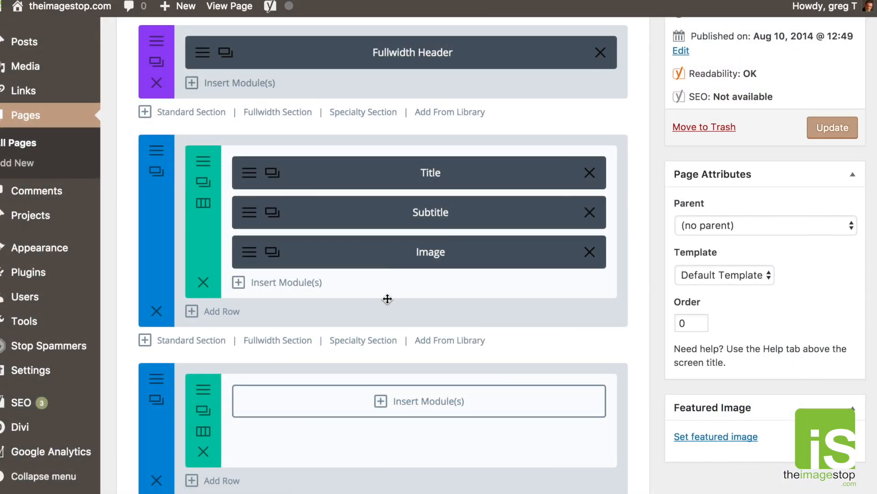
Insert a Video module below the Image module, leaving its settings at their defaults.
{"action": "left_click", "coordinate": [285, 283]}
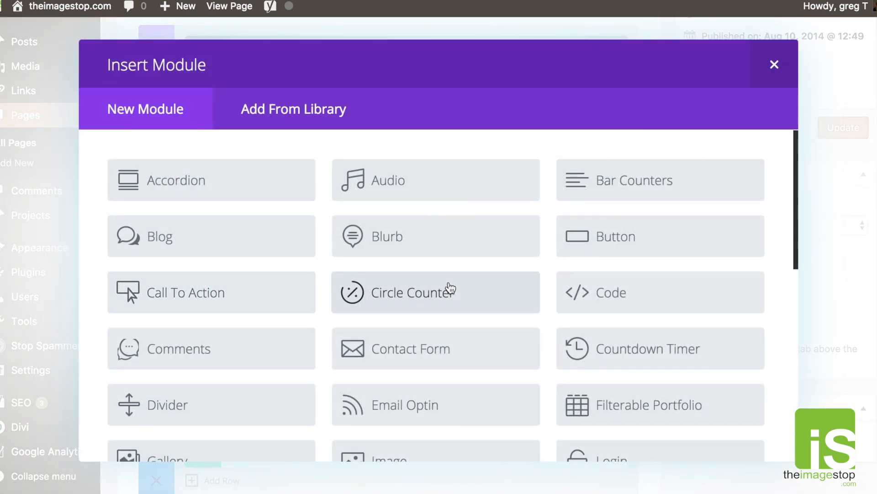
{"action": "scroll", "coordinate": [450, 287], "scroll_direction": "down", "scroll_amount": 3}
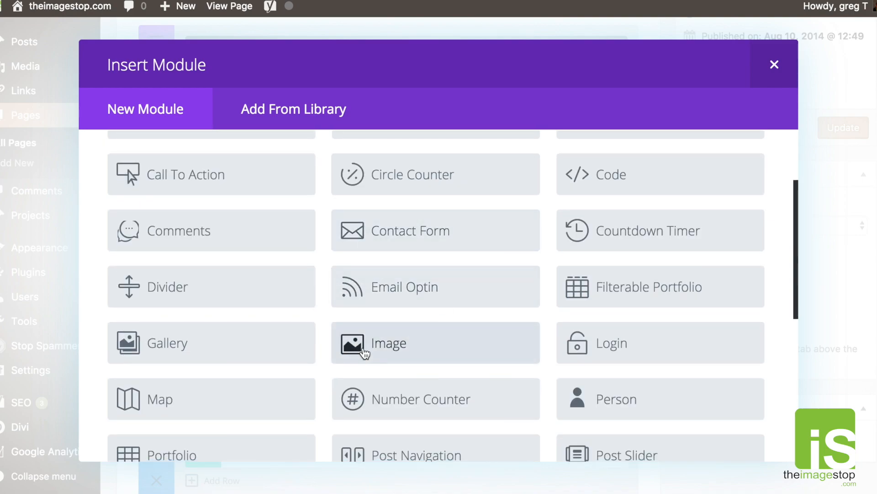
{"action": "scroll", "coordinate": [410, 333], "scroll_direction": "down", "scroll_amount": 5}
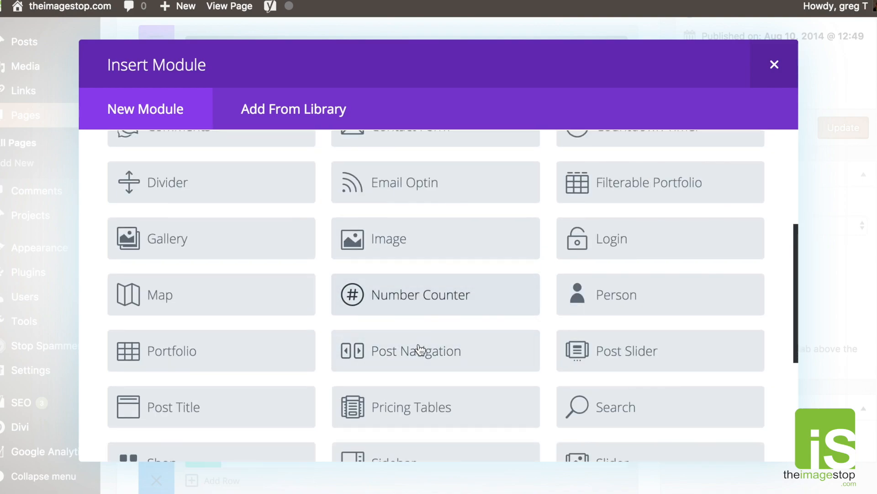
{"action": "scroll", "coordinate": [353, 373], "scroll_direction": "down", "scroll_amount": 5}
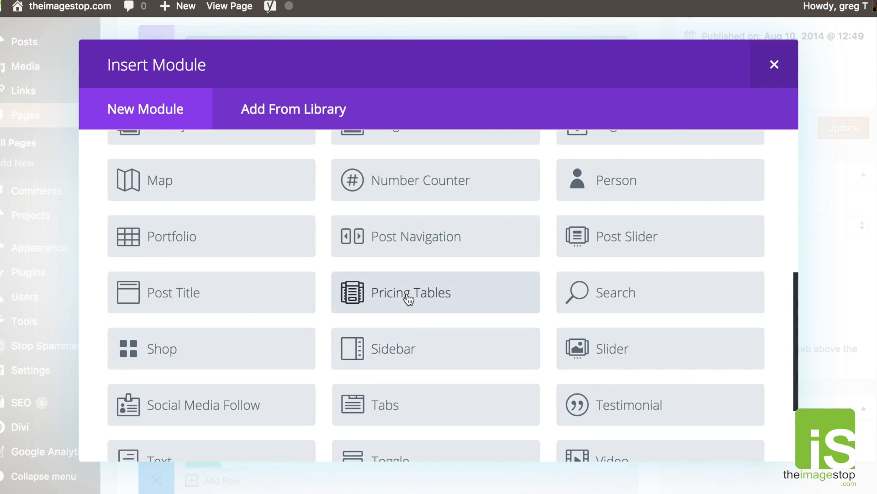
{"action": "scroll", "coordinate": [460, 355], "scroll_direction": "down", "scroll_amount": 1}
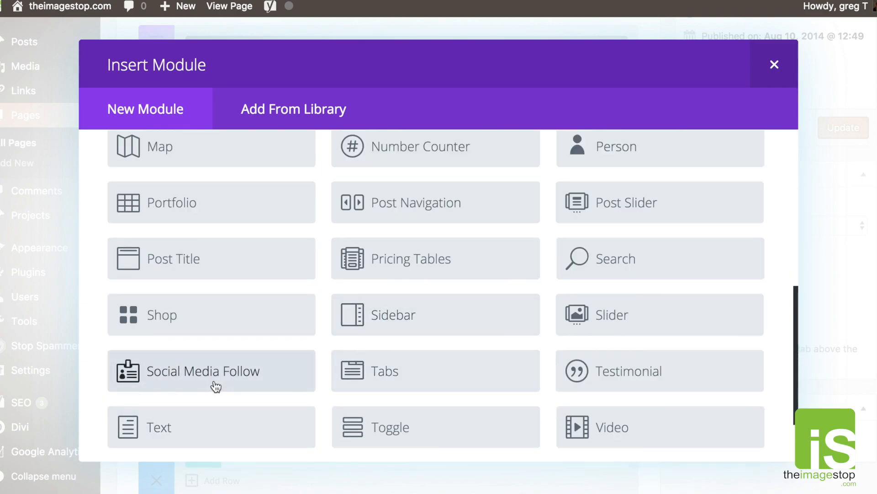
{"action": "scroll", "coordinate": [411, 425], "scroll_direction": "down", "scroll_amount": 1}
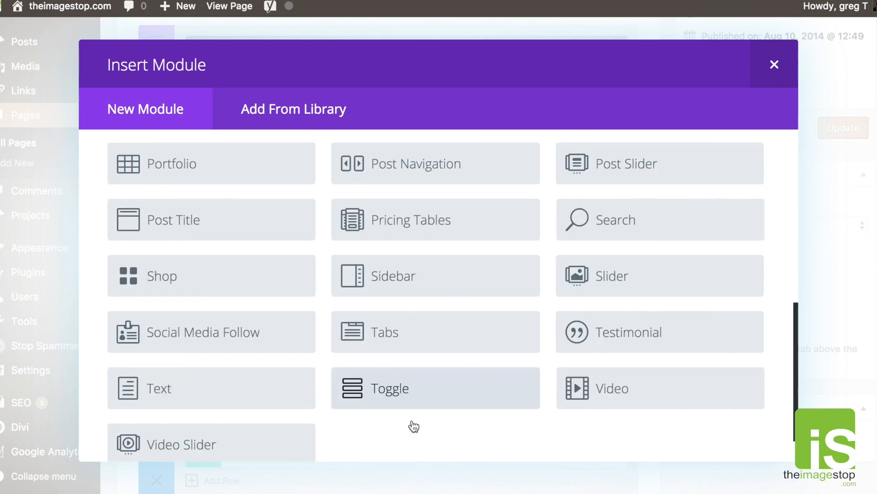
{"action": "left_click", "coordinate": [598, 396]}
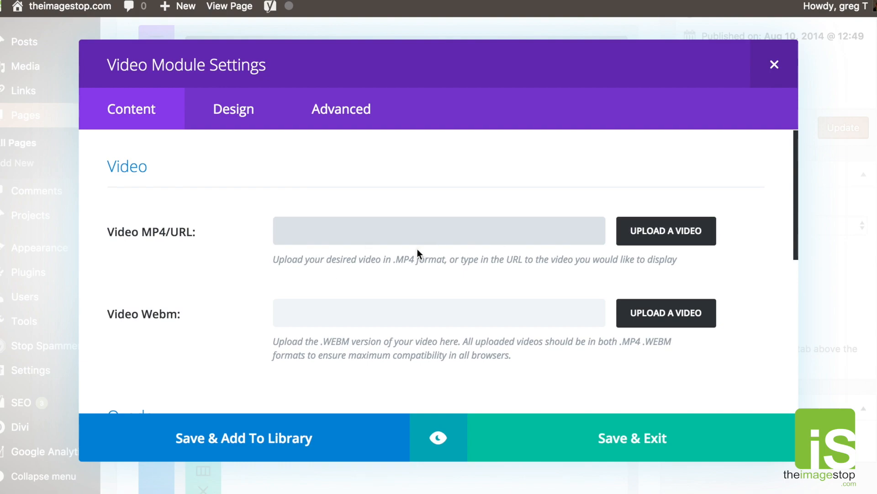
{"action": "scroll", "coordinate": [340, 234], "scroll_direction": "down", "scroll_amount": 2}
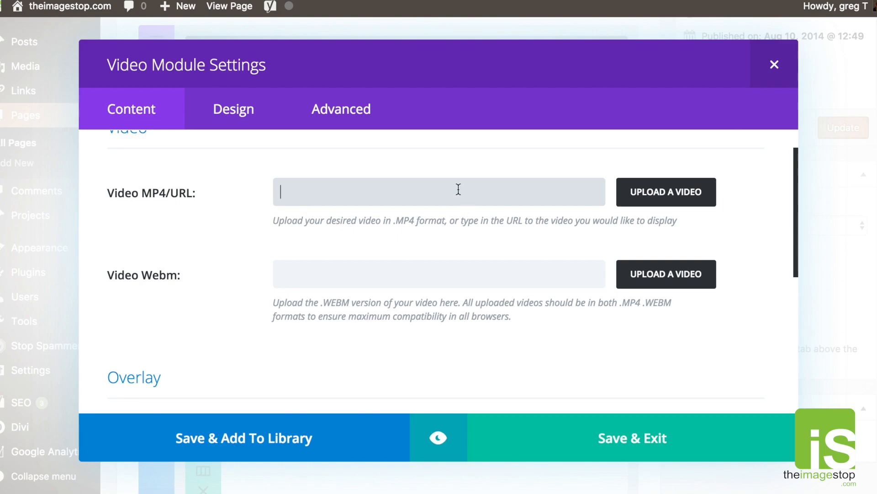
{"action": "scroll", "coordinate": [498, 232], "scroll_direction": "down", "scroll_amount": 8}
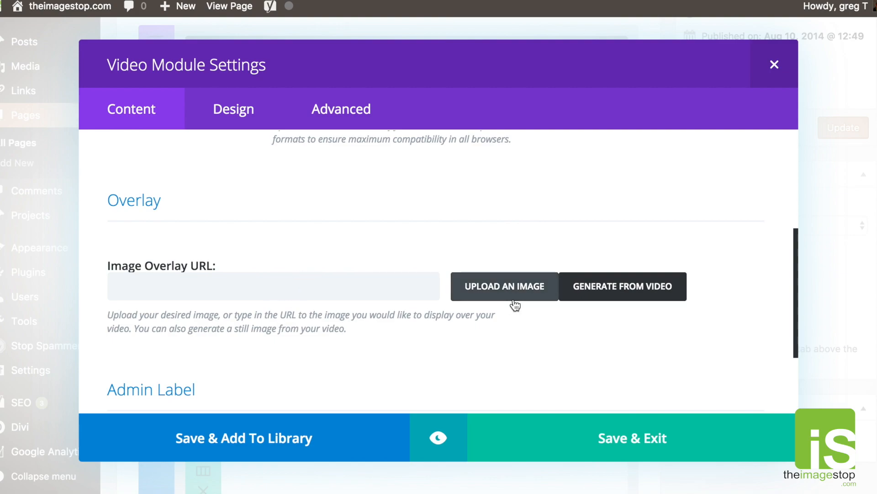
{"action": "scroll", "coordinate": [478, 297], "scroll_direction": "down", "scroll_amount": 5}
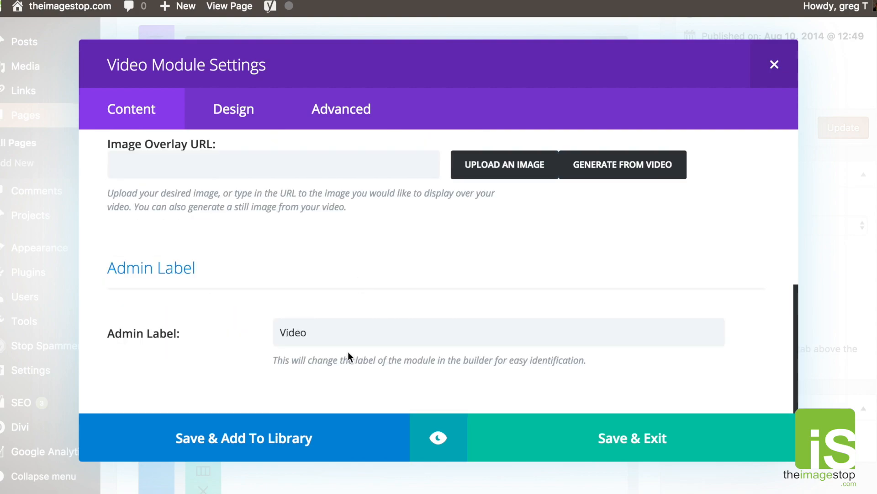
{"action": "double_click", "coordinate": [325, 336]}
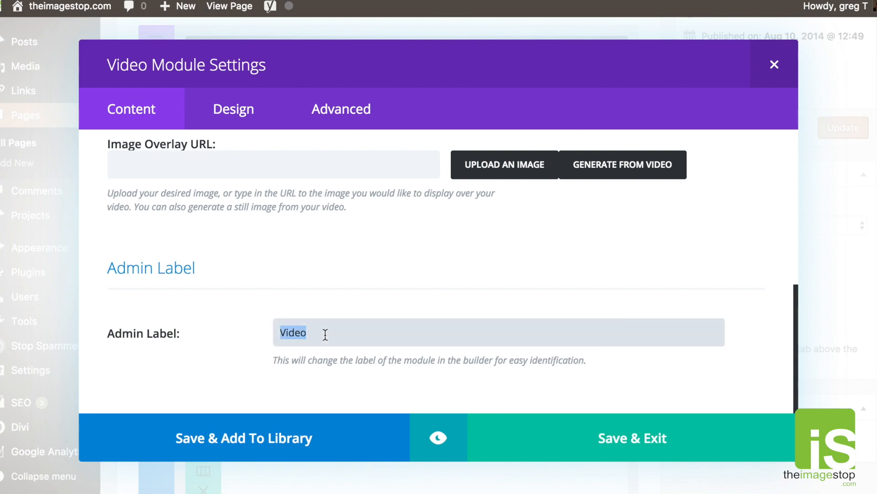
{"action": "left_click", "coordinate": [774, 67]}
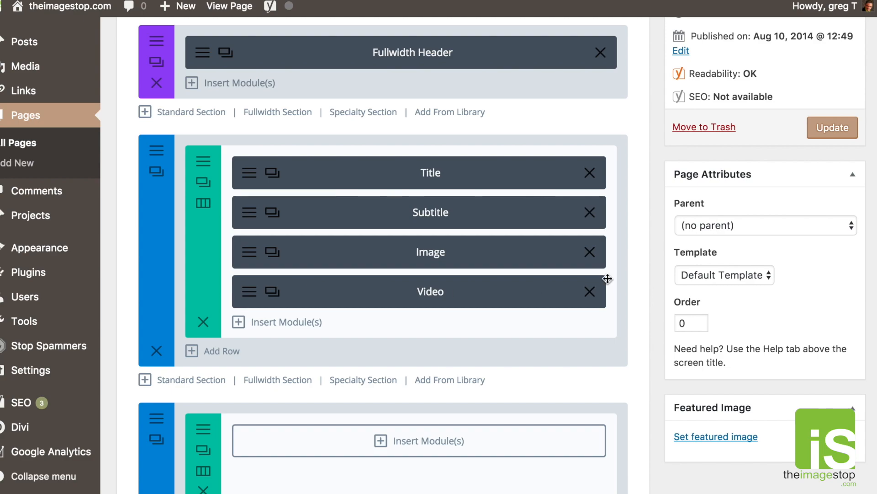
{"action": "left_click", "coordinate": [590, 292]}
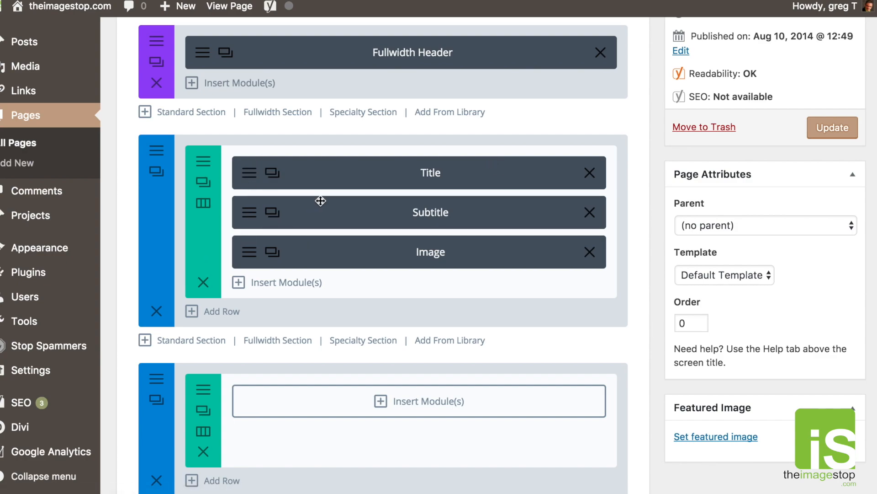
{"action": "scroll", "coordinate": [298, 243], "scroll_direction": "down", "scroll_amount": 2}
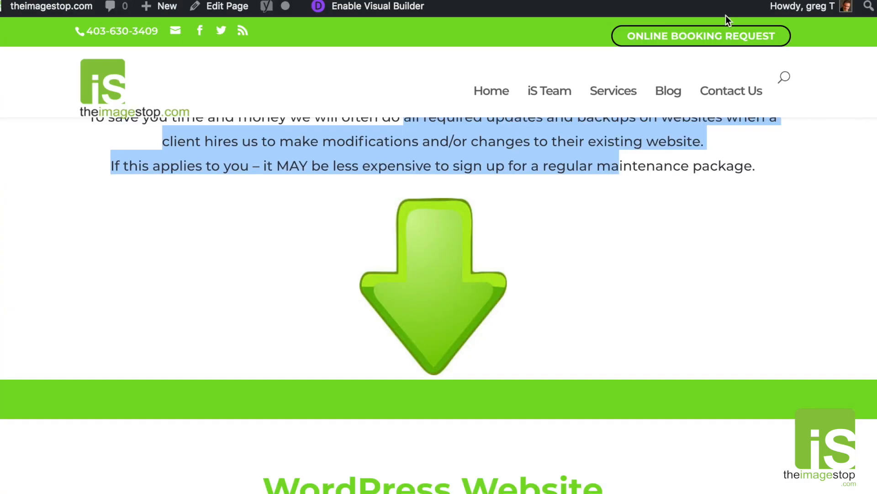
{"action": "scroll", "coordinate": [587, 137], "scroll_direction": "down", "scroll_amount": 2}
{"action": "scroll", "coordinate": [585, 132], "scroll_direction": "down", "scroll_amount": 5}
{"action": "scroll", "coordinate": [585, 132], "scroll_direction": "up", "scroll_amount": 7}
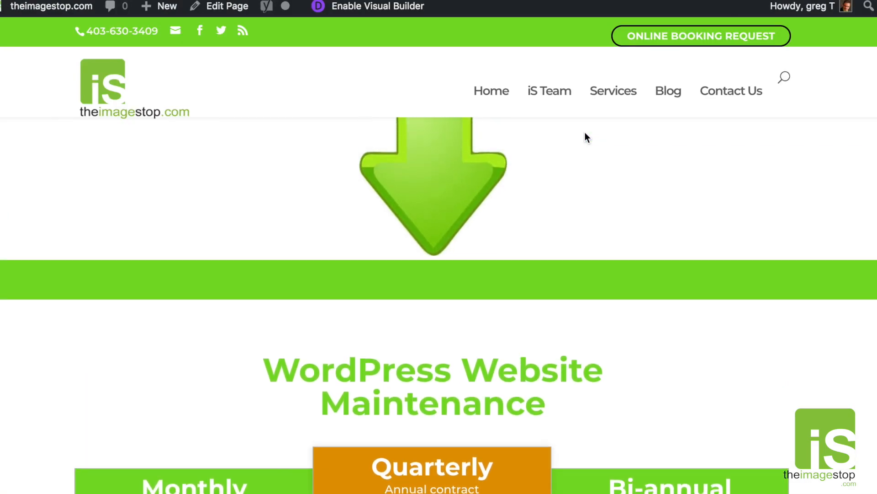
{"action": "scroll", "coordinate": [432, 337], "scroll_direction": "up", "scroll_amount": 2}
{"action": "scroll", "coordinate": [447, 372], "scroll_direction": "down", "scroll_amount": 3}
{"action": "mouse_move", "coordinate": [804, 7]}
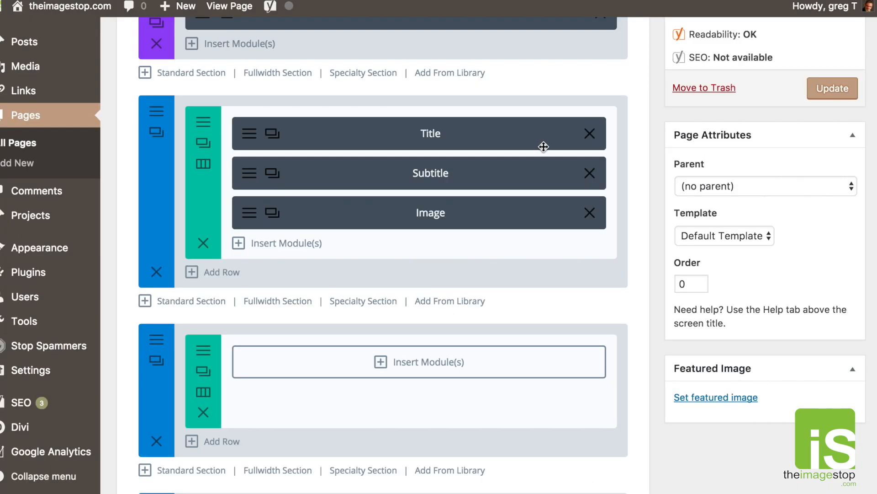
{"action": "scroll", "coordinate": [544, 147], "scroll_direction": "down", "scroll_amount": 1}
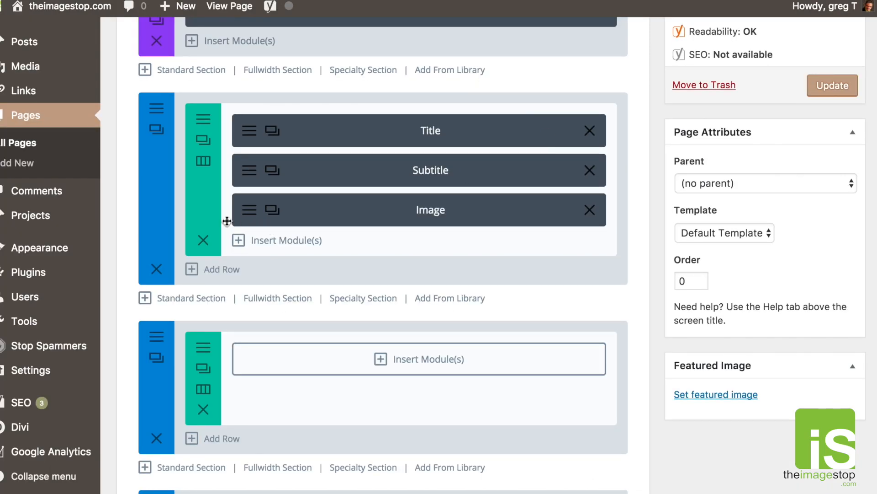
Add a 1/3-1/3-1/3 row and insert a Blurb module in its first column.
{"action": "left_click", "coordinate": [218, 275]}
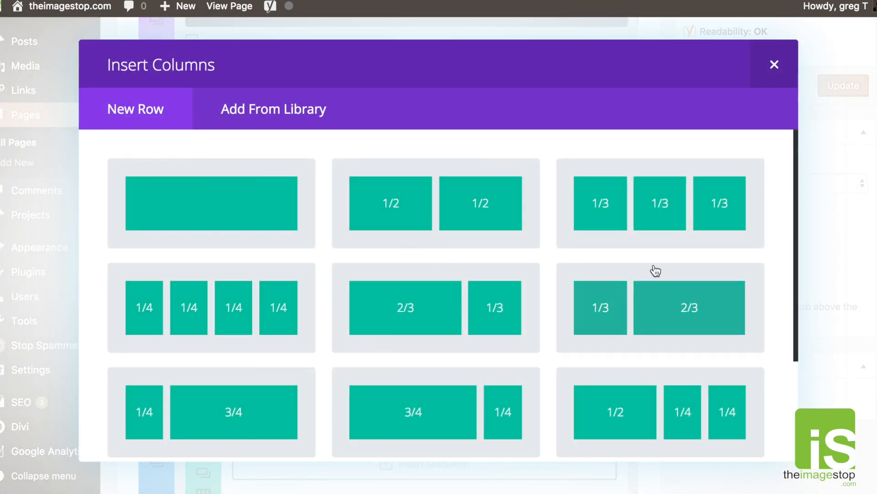
{"action": "left_click", "coordinate": [657, 215]}
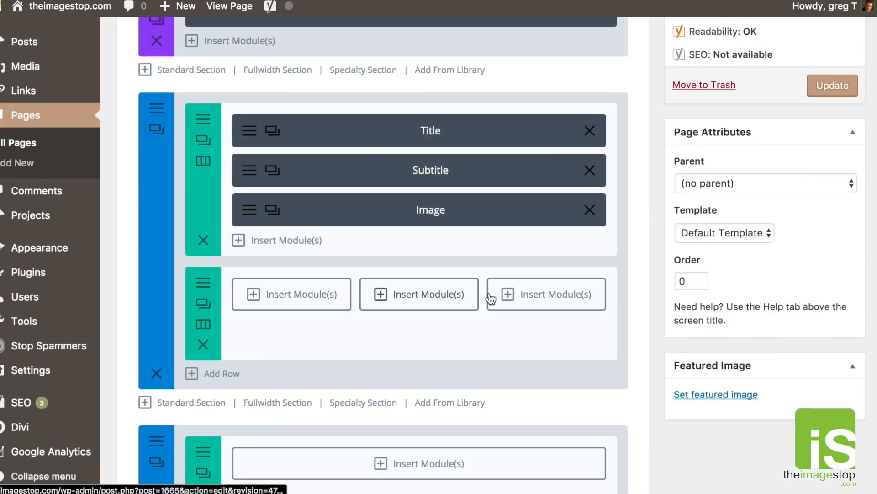
{"action": "left_click", "coordinate": [281, 296]}
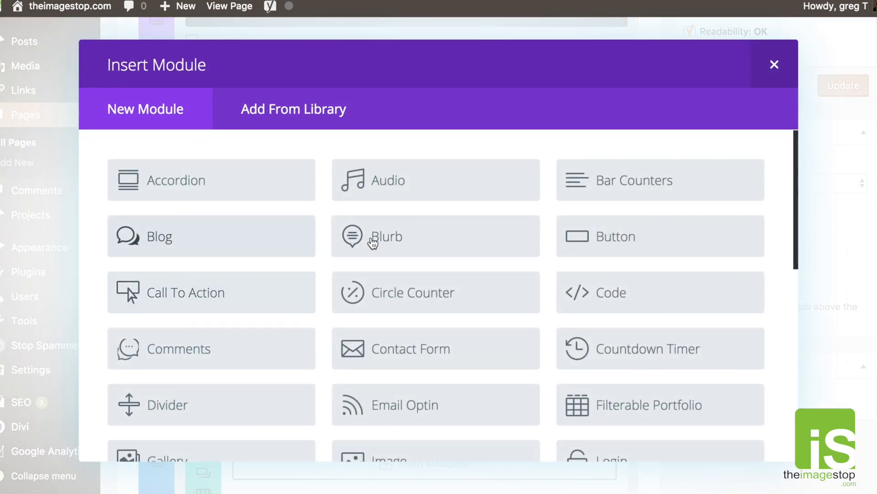
{"action": "left_click", "coordinate": [396, 239]}
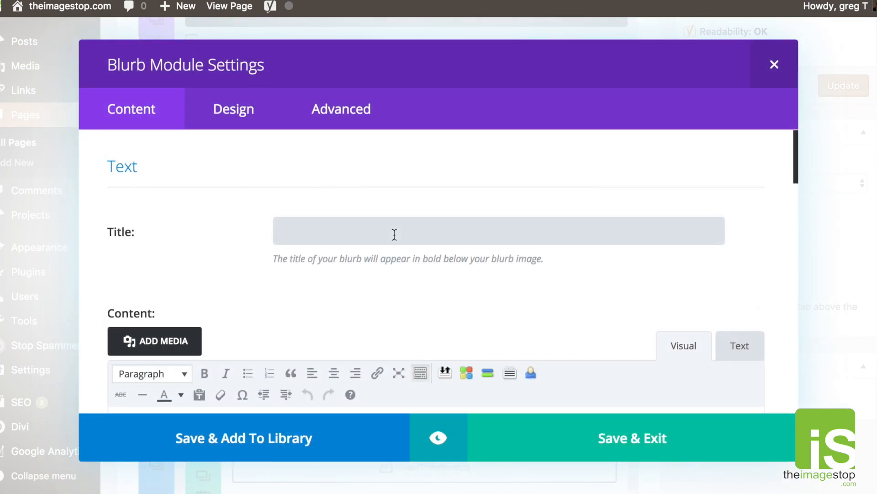
Give the Blurb the title 'Feature 1' and body text 'test for feature goes here'.
{"action": "type", "text": "Feat"}
{"action": "scroll", "coordinate": [408, 227], "scroll_direction": "down", "scroll_amount": 5}
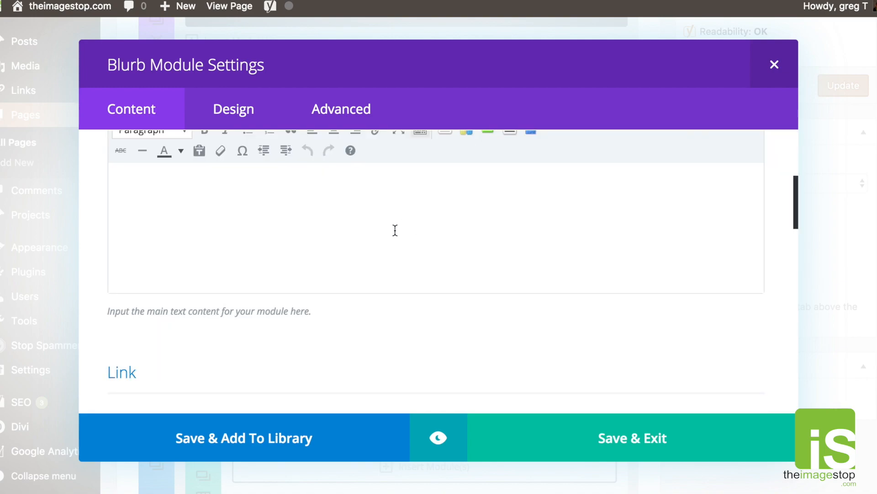
{"action": "left_click", "coordinate": [395, 230]}
{"action": "type", "text": "test for feature goes here"}
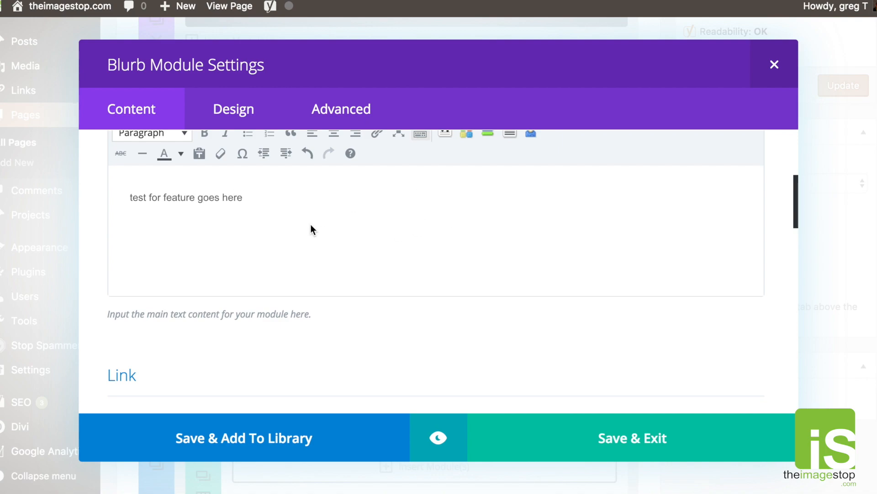
Copy the iS Team link address for the Blurb's Url field.
{"action": "scroll", "coordinate": [254, 323], "scroll_direction": "down", "scroll_amount": 4}
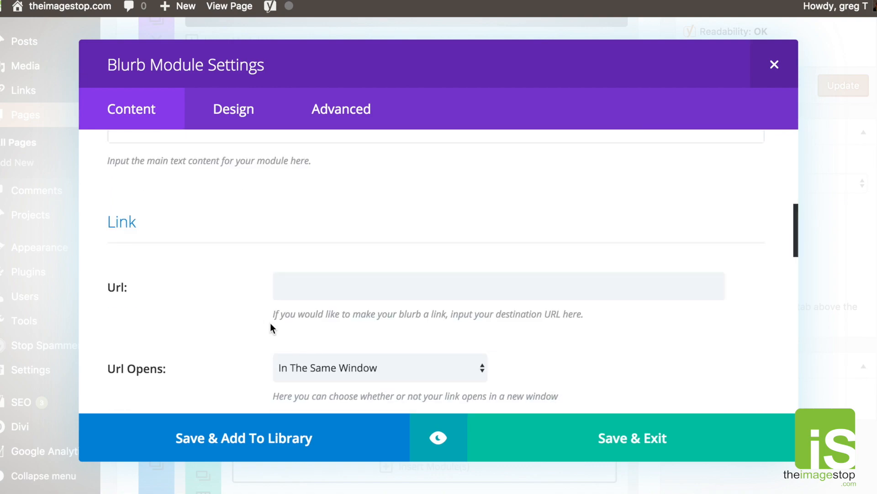
{"action": "left_click", "coordinate": [368, 289]}
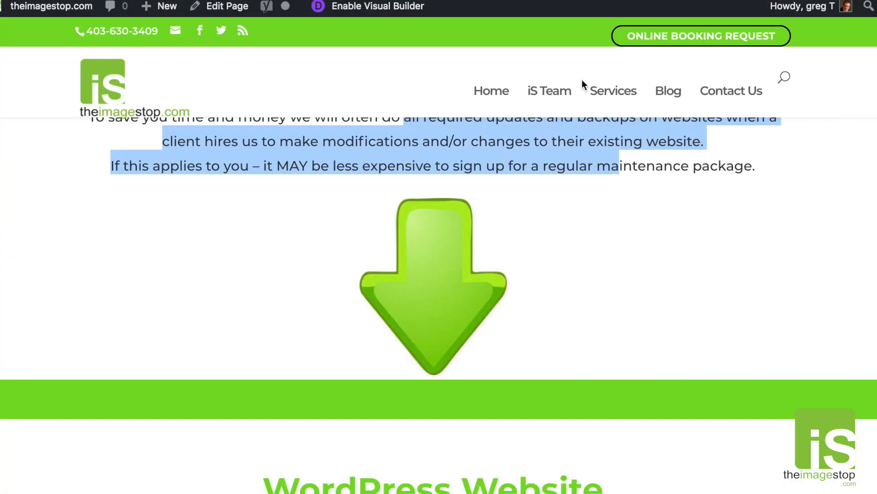
{"action": "right_click", "coordinate": [557, 93]}
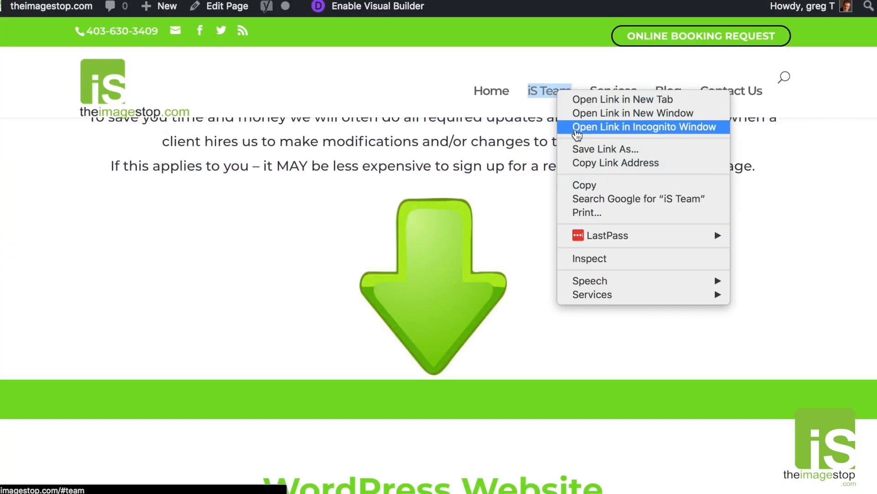
{"action": "left_click", "coordinate": [594, 165]}
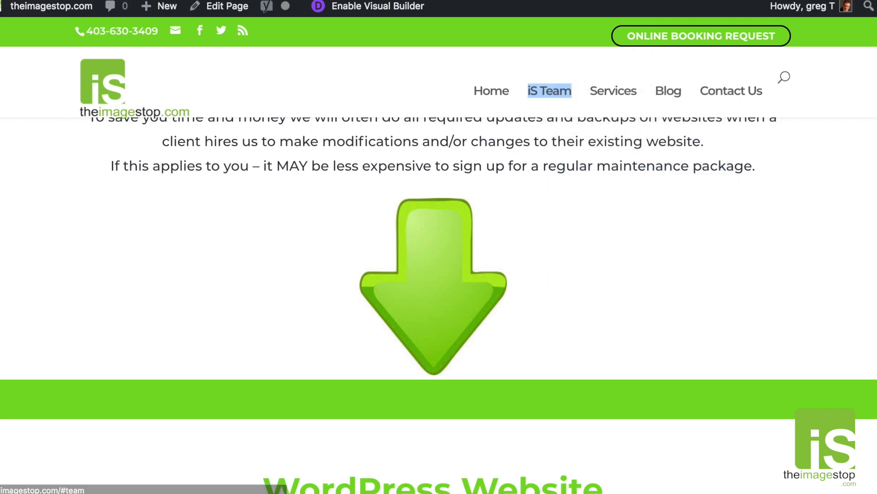
{"action": "left_click", "coordinate": [350, 293]}
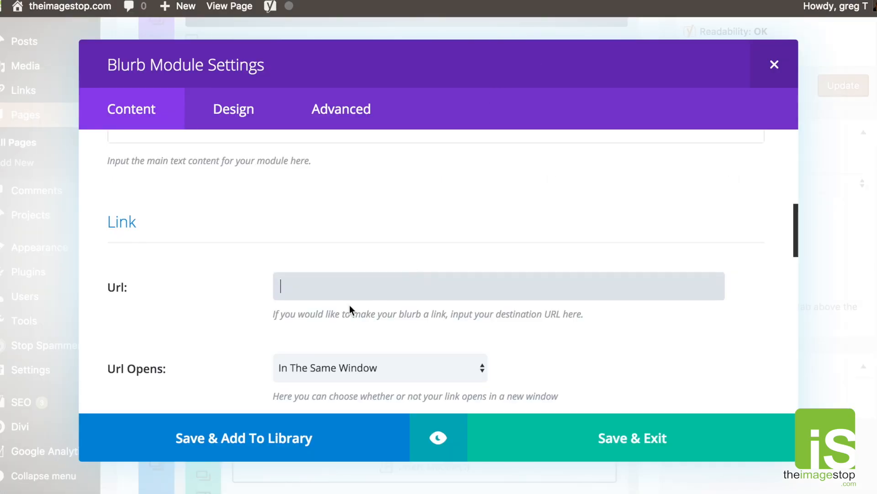
{"action": "right_click", "coordinate": [293, 284]}
{"action": "left_click", "coordinate": [318, 352]}
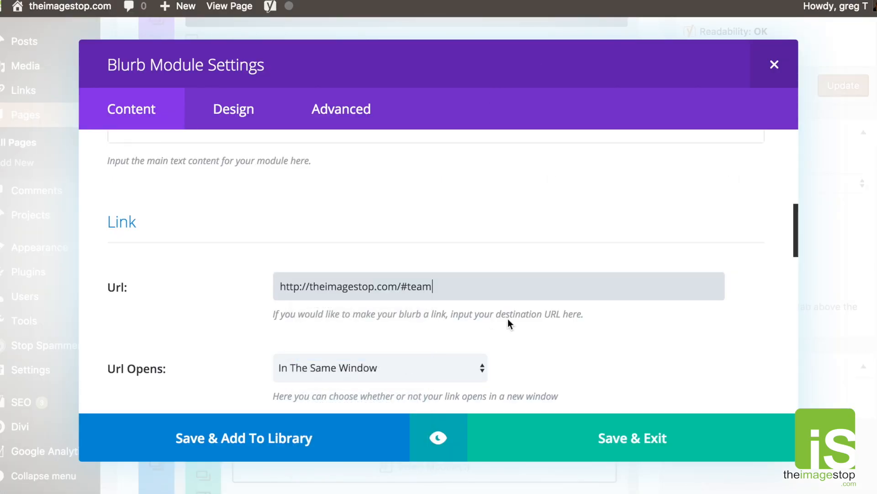
{"action": "scroll", "coordinate": [531, 312], "scroll_direction": "down", "scroll_amount": 4}
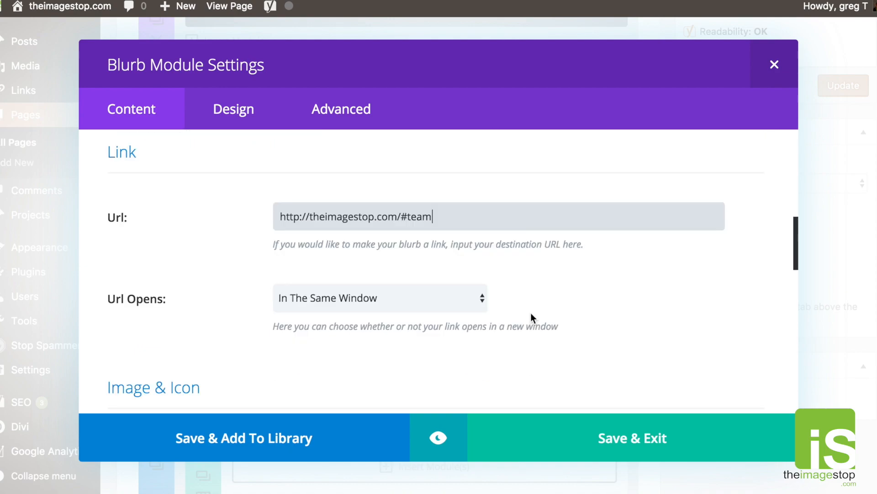
{"action": "scroll", "coordinate": [531, 316], "scroll_direction": "down", "scroll_amount": 3}
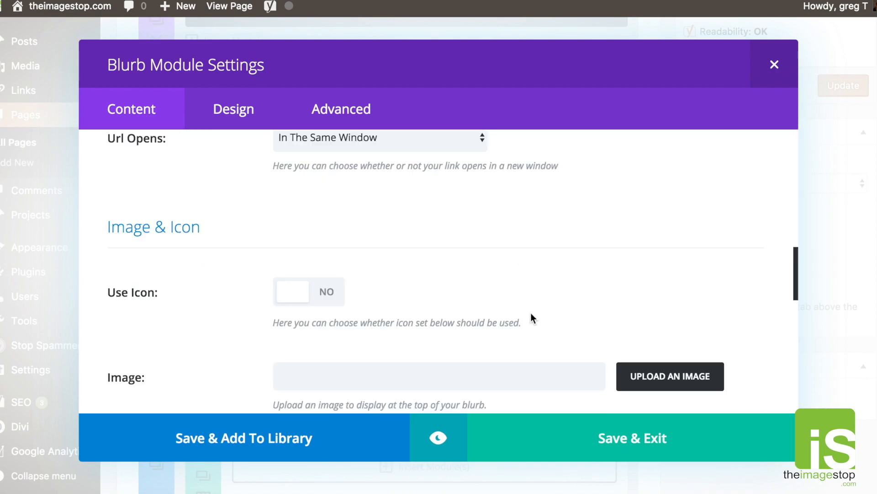
Set Use Icon to YES and pick the globe icon.
{"action": "left_click", "coordinate": [296, 295]}
{"action": "scroll", "coordinate": [393, 297], "scroll_direction": "down", "scroll_amount": 3}
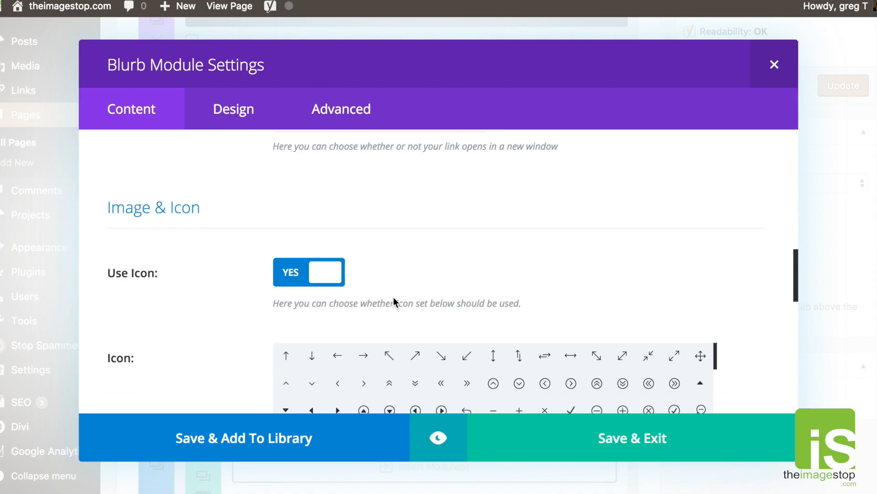
{"action": "scroll", "coordinate": [753, 297], "scroll_direction": "down", "scroll_amount": 4}
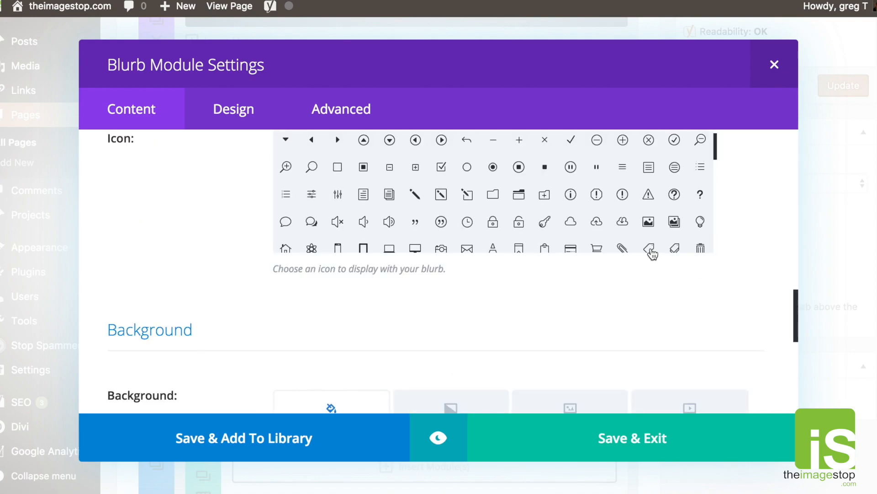
{"action": "scroll", "coordinate": [779, 251], "scroll_direction": "up", "scroll_amount": 1}
{"action": "scroll", "coordinate": [778, 250], "scroll_direction": "up", "scroll_amount": 2}
{"action": "left_click_drag", "start_coordinate": [713, 274], "coordinate": [705, 347]}
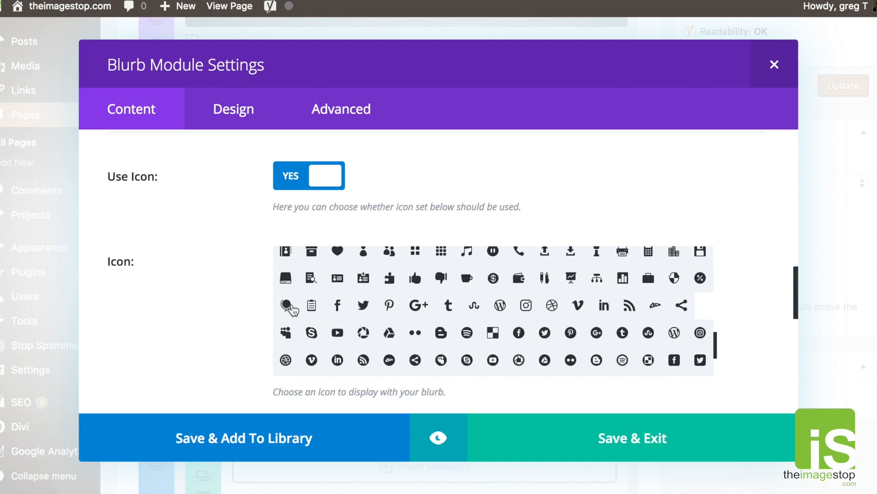
{"action": "left_click", "coordinate": [286, 306]}
{"action": "scroll", "coordinate": [593, 354], "scroll_direction": "down", "scroll_amount": 1}
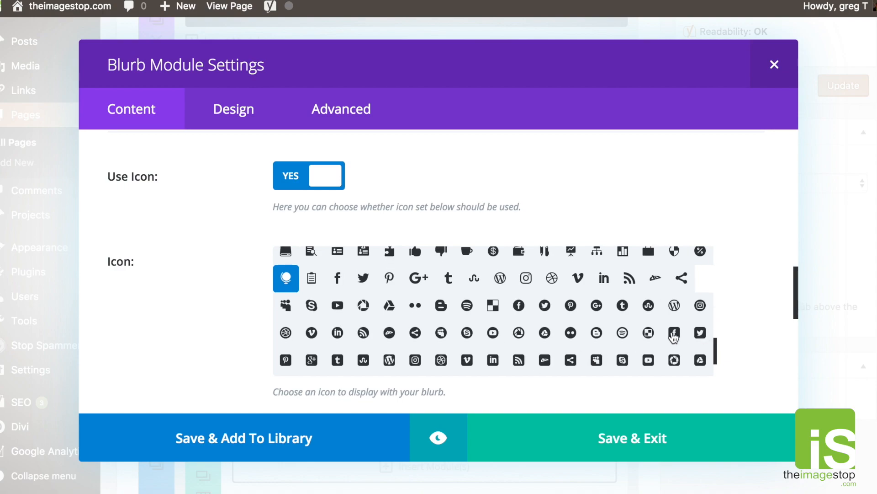
{"action": "scroll", "coordinate": [674, 337], "scroll_direction": "up", "scroll_amount": 1}
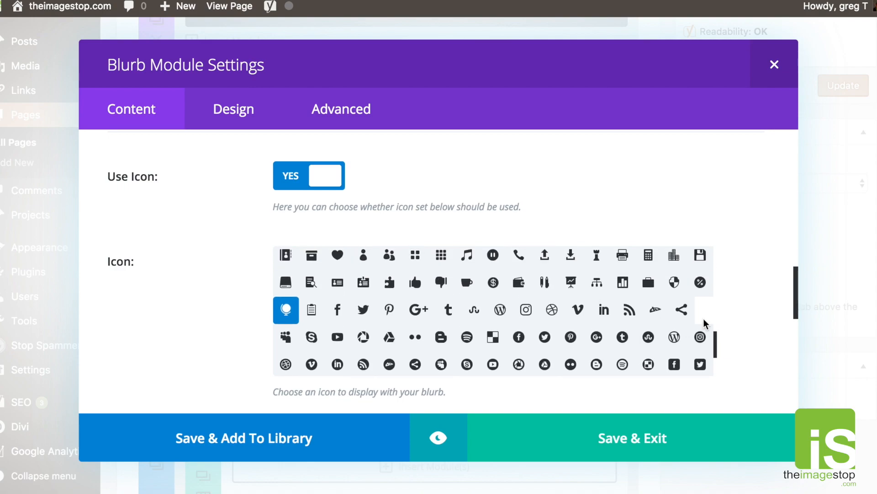
{"action": "scroll", "coordinate": [758, 319], "scroll_direction": "down", "scroll_amount": 5}
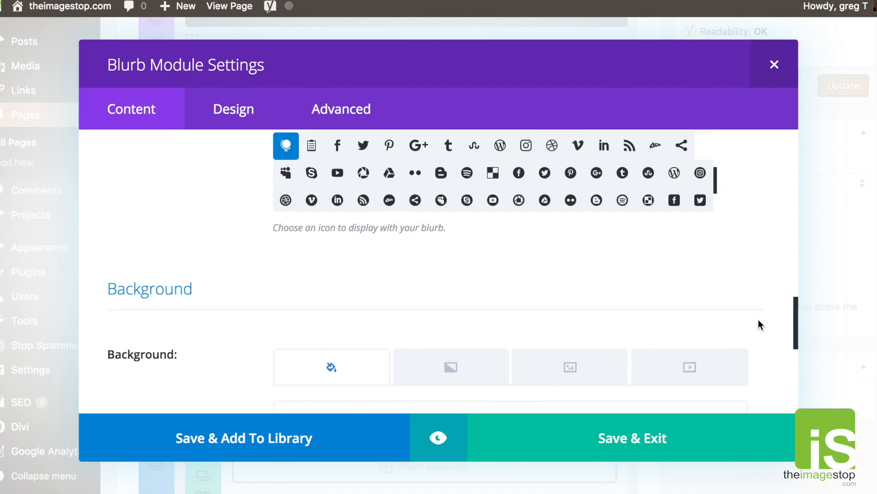
{"action": "scroll", "coordinate": [758, 319], "scroll_direction": "down", "scroll_amount": 1}
{"action": "scroll", "coordinate": [758, 319], "scroll_direction": "up", "scroll_amount": 11}
{"action": "scroll", "coordinate": [758, 319], "scroll_direction": "down", "scroll_amount": 2}
{"action": "scroll", "coordinate": [759, 320], "scroll_direction": "down", "scroll_amount": 10}
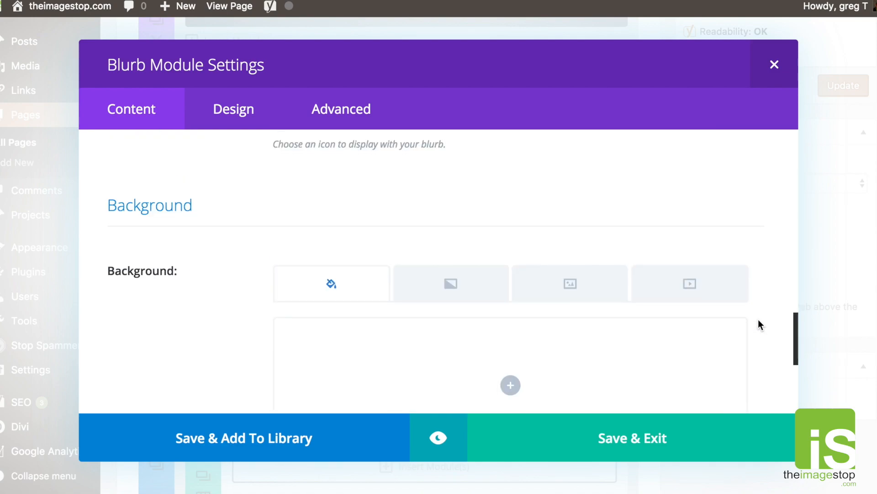
{"action": "scroll", "coordinate": [758, 319], "scroll_direction": "down", "scroll_amount": 8}
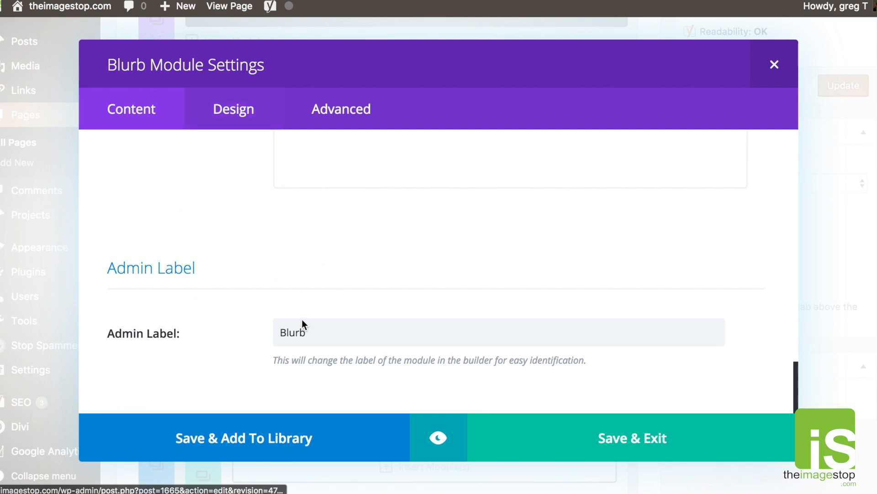
Change the Blurb's admin label to 'Feature Box'.
{"action": "double_click", "coordinate": [304, 338]}
{"action": "type", "text": "Feature Box"}
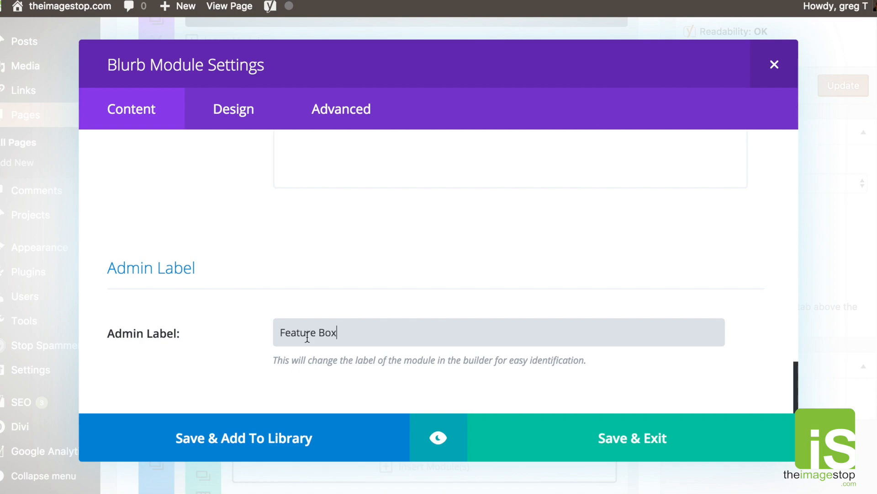
{"action": "left_click", "coordinate": [235, 109]}
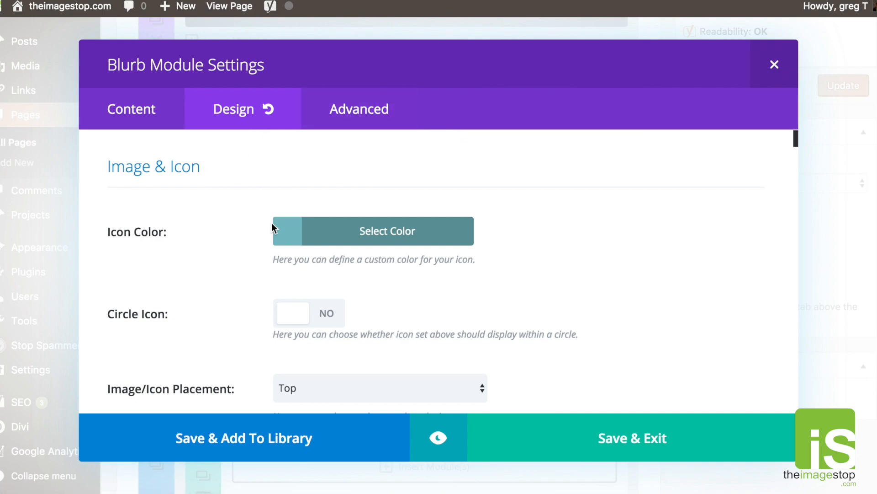
Make the icon green inside a white circle with a green circle border.
{"action": "left_click", "coordinate": [309, 239]}
{"action": "scroll", "coordinate": [527, 210], "scroll_direction": "down", "scroll_amount": 1}
{"action": "left_click", "coordinate": [387, 400]}
{"action": "scroll", "coordinate": [575, 322], "scroll_direction": "down", "scroll_amount": 4}
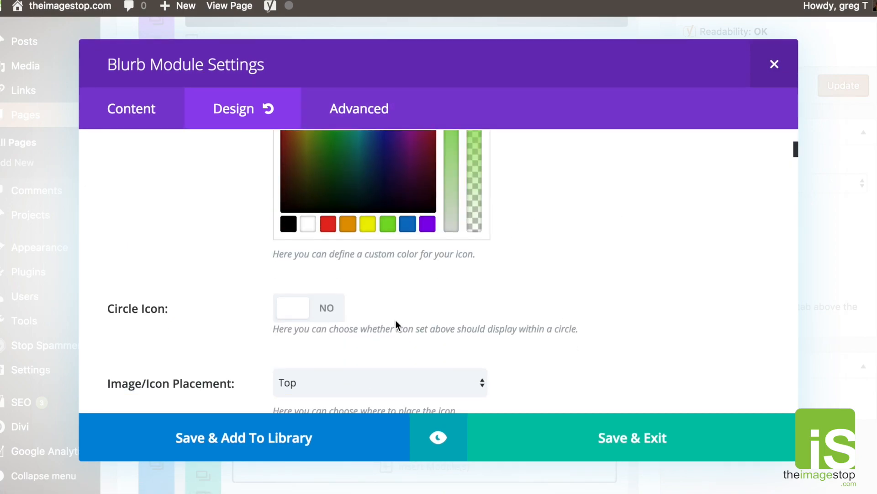
{"action": "left_click", "coordinate": [296, 314]}
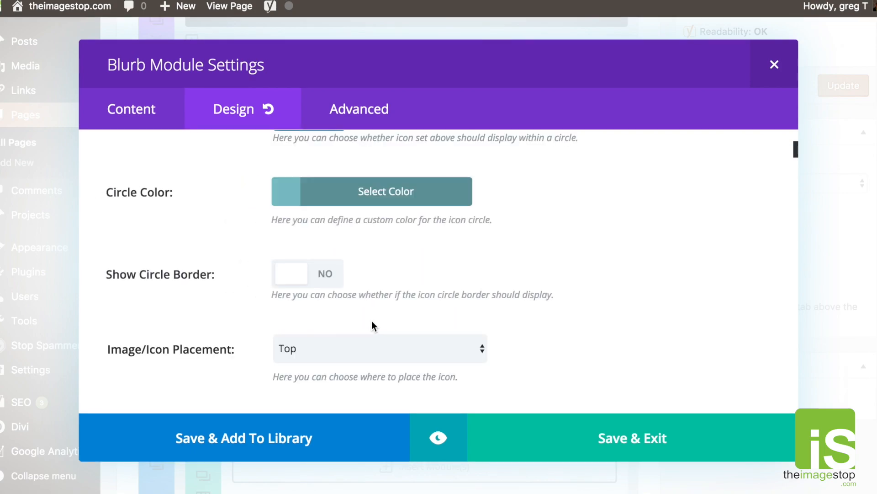
{"action": "left_click", "coordinate": [293, 188]}
{"action": "left_click", "coordinate": [307, 388]}
{"action": "scroll", "coordinate": [215, 295], "scroll_direction": "down", "scroll_amount": 5}
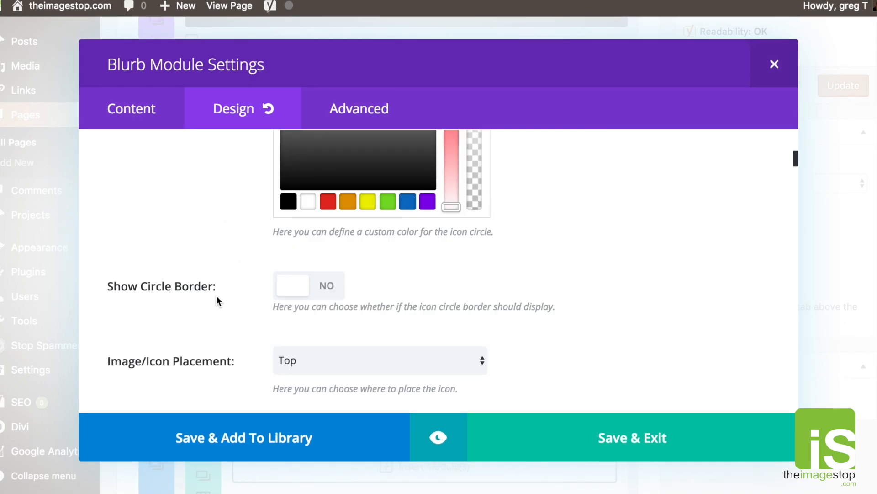
{"action": "left_click", "coordinate": [304, 292]}
{"action": "scroll", "coordinate": [308, 292], "scroll_direction": "down", "scroll_amount": 5}
{"action": "left_click", "coordinate": [286, 139]}
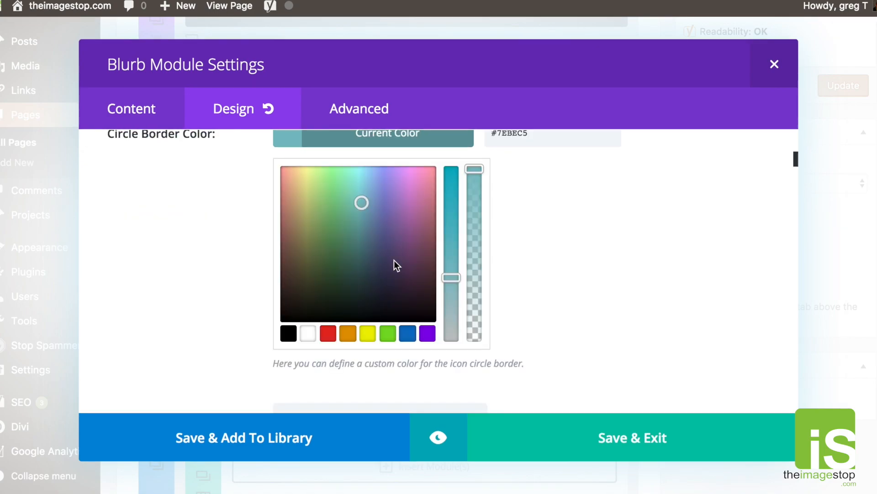
{"action": "left_click", "coordinate": [388, 333]}
Centre the Blurb's text orientation and set the title heading level to H1.
{"action": "scroll", "coordinate": [618, 281], "scroll_direction": "down", "scroll_amount": 1}
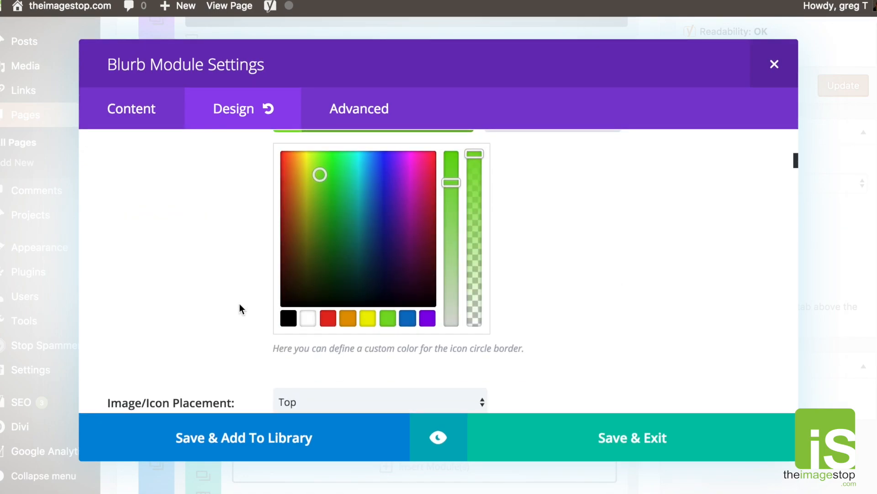
{"action": "scroll", "coordinate": [241, 308], "scroll_direction": "down", "scroll_amount": 3}
{"action": "scroll", "coordinate": [227, 318], "scroll_direction": "down", "scroll_amount": 3}
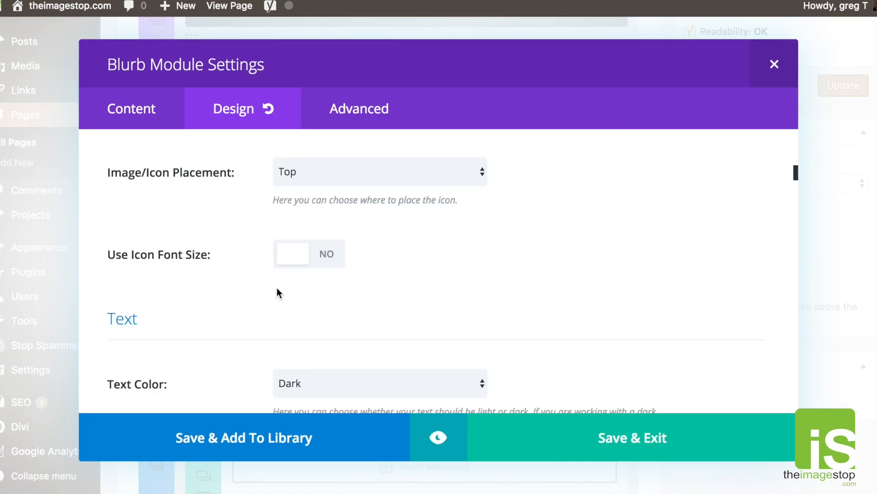
{"action": "scroll", "coordinate": [462, 309], "scroll_direction": "down", "scroll_amount": 3}
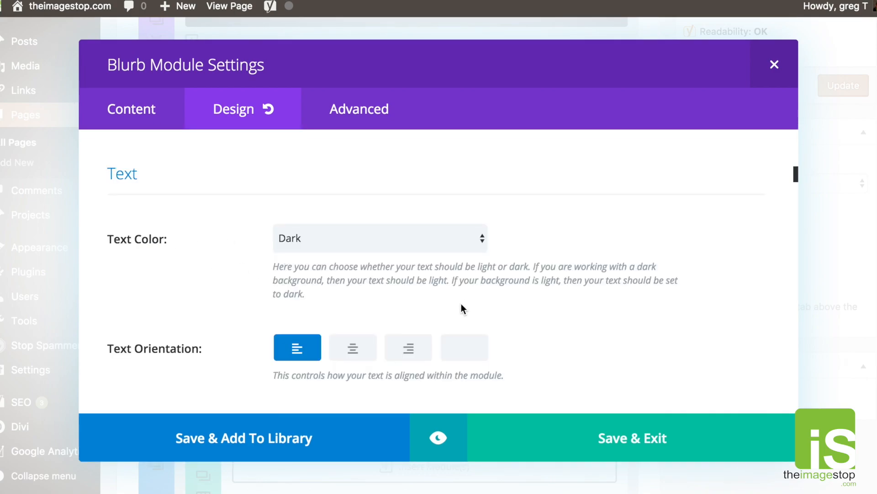
{"action": "scroll", "coordinate": [239, 271], "scroll_direction": "up", "scroll_amount": 3}
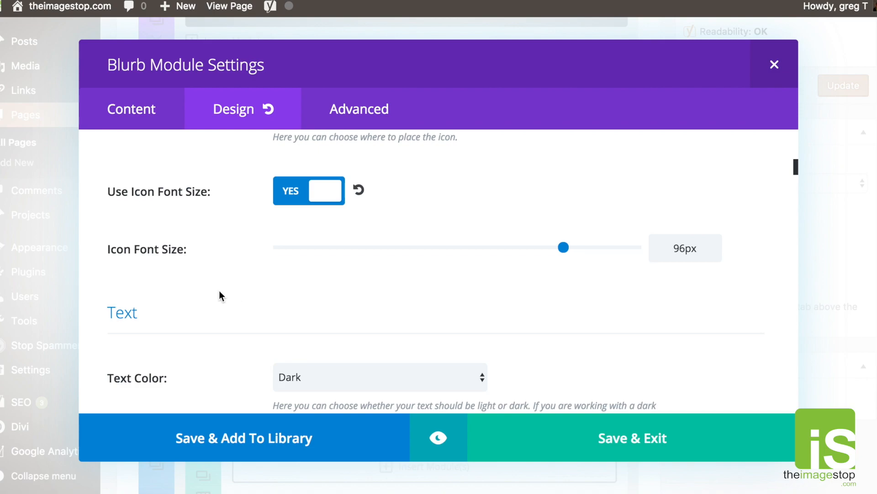
{"action": "scroll", "coordinate": [219, 295], "scroll_direction": "down", "scroll_amount": 3}
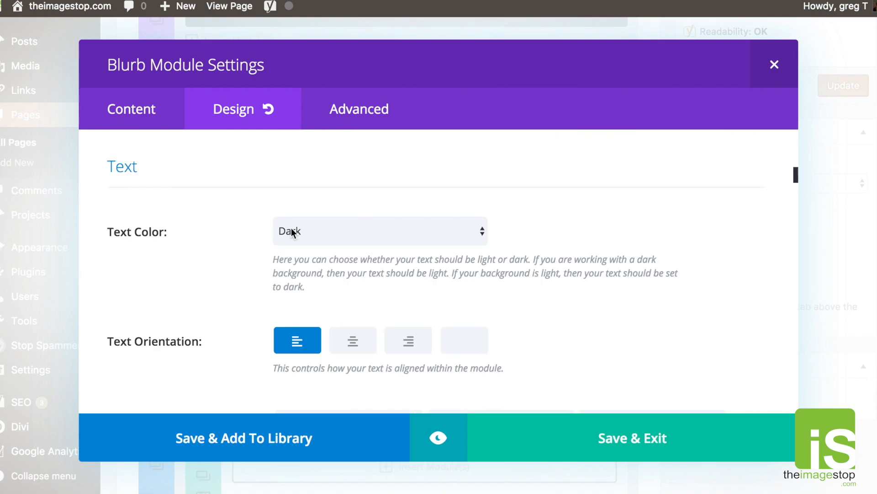
{"action": "scroll", "coordinate": [262, 266], "scroll_direction": "down", "scroll_amount": 3}
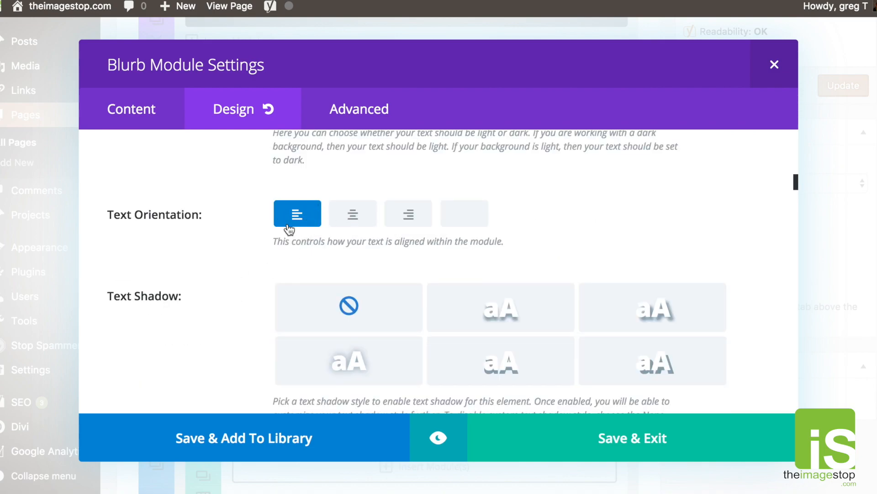
{"action": "left_click", "coordinate": [354, 217]}
{"action": "scroll", "coordinate": [220, 275], "scroll_direction": "down", "scroll_amount": 1}
{"action": "scroll", "coordinate": [218, 275], "scroll_direction": "down", "scroll_amount": 10}
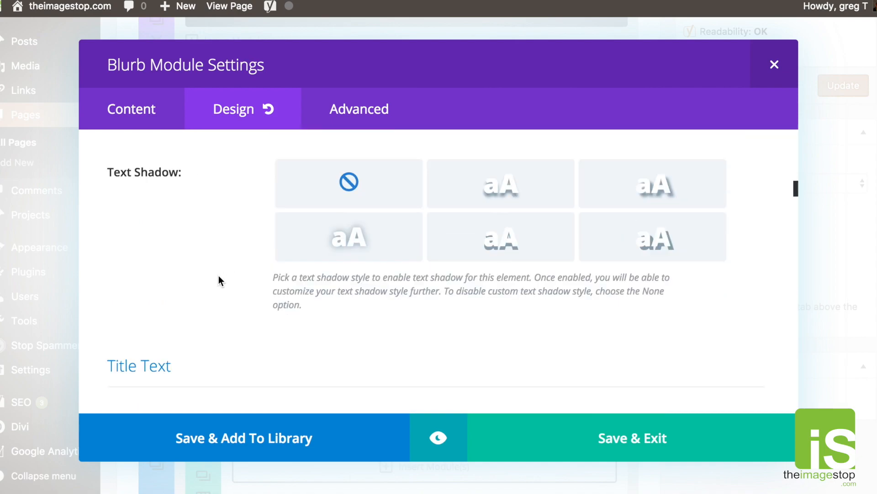
{"action": "scroll", "coordinate": [219, 276], "scroll_direction": "down", "scroll_amount": 6}
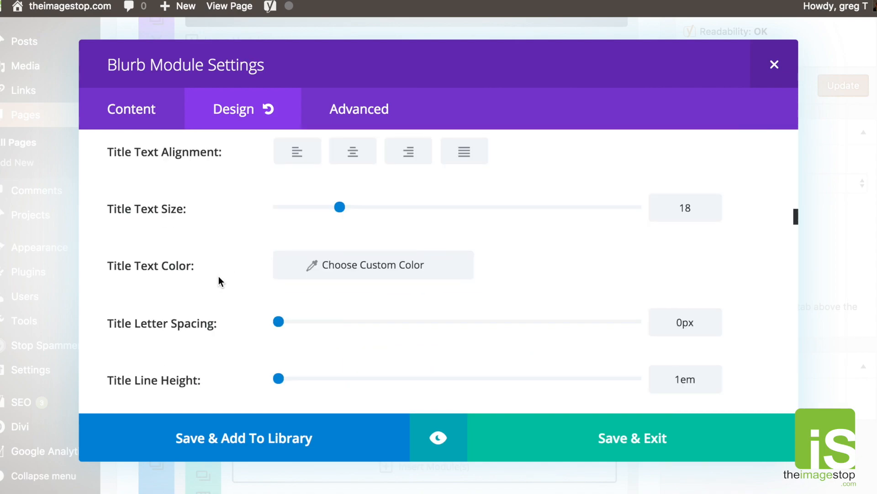
{"action": "scroll", "coordinate": [218, 276], "scroll_direction": "up", "scroll_amount": 10}
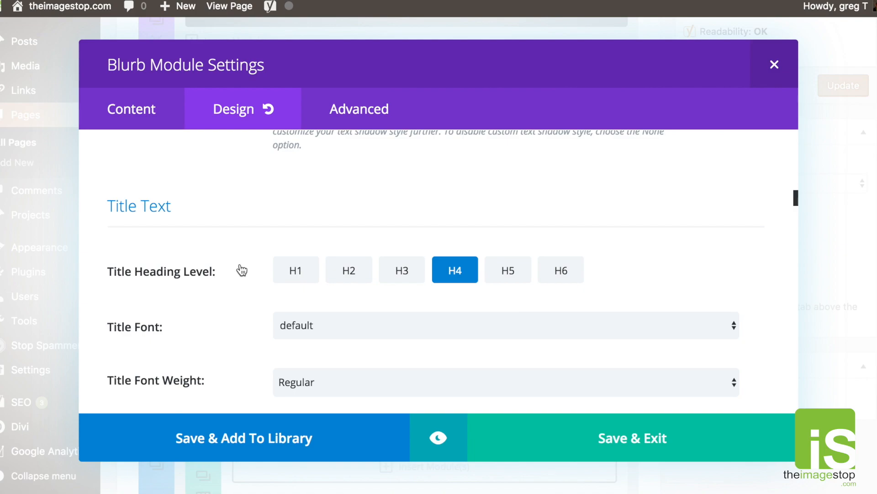
{"action": "left_click", "coordinate": [305, 279]}
Make the title text centred, green and bold.
{"action": "scroll", "coordinate": [207, 302], "scroll_direction": "down", "scroll_amount": 4}
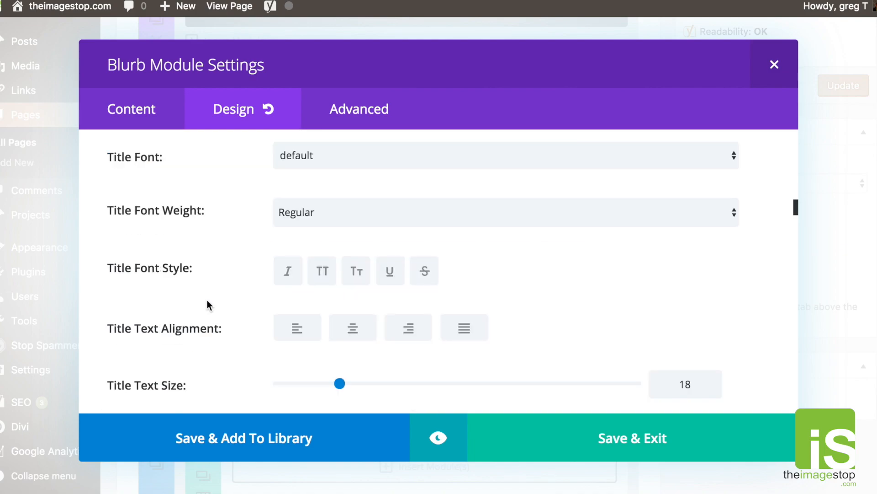
{"action": "scroll", "coordinate": [263, 267], "scroll_direction": "up", "scroll_amount": 3}
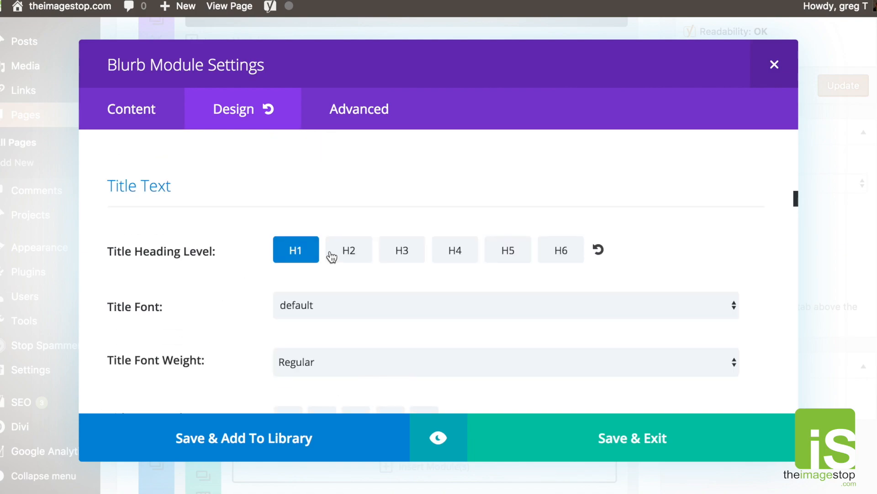
{"action": "scroll", "coordinate": [182, 294], "scroll_direction": "down", "scroll_amount": 3}
{"action": "scroll", "coordinate": [184, 294], "scroll_direction": "down", "scroll_amount": 3}
{"action": "scroll", "coordinate": [237, 303], "scroll_direction": "down", "scroll_amount": 2}
{"action": "left_click", "coordinate": [354, 254]}
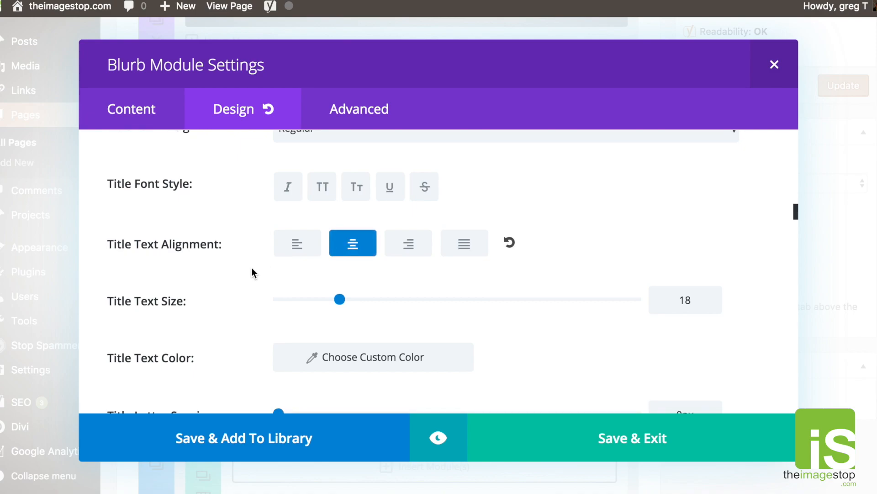
{"action": "scroll", "coordinate": [251, 269], "scroll_direction": "down", "scroll_amount": 2}
{"action": "left_click", "coordinate": [292, 295]}
{"action": "scroll", "coordinate": [363, 331], "scroll_direction": "down", "scroll_amount": 4}
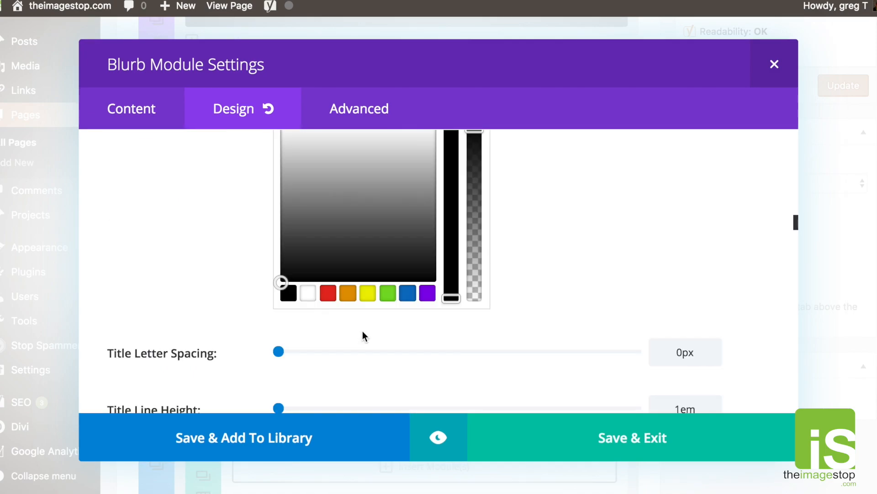
{"action": "left_click", "coordinate": [388, 293]}
{"action": "scroll", "coordinate": [352, 254], "scroll_direction": "up", "scroll_amount": 6}
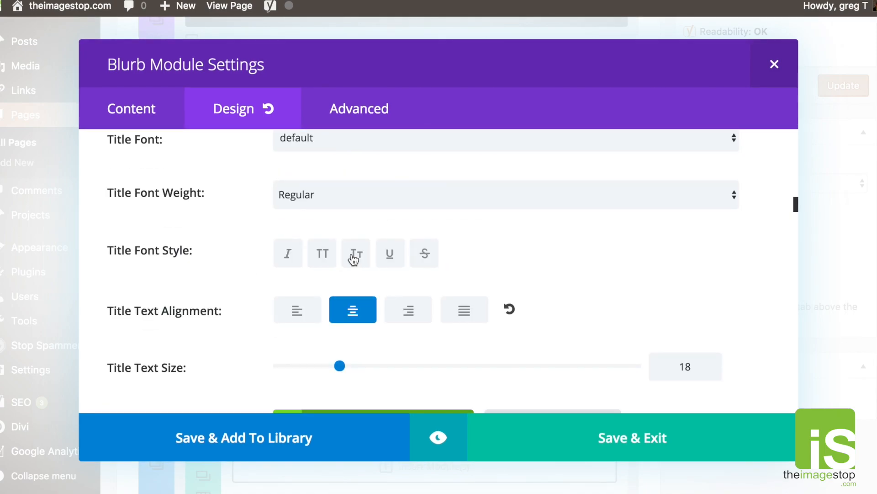
{"action": "left_click", "coordinate": [333, 202]}
{"action": "left_click", "coordinate": [330, 225]}
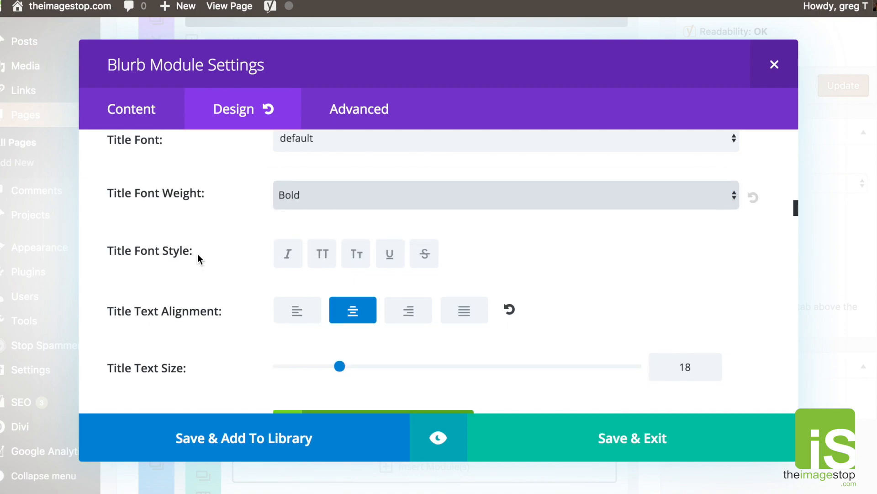
Apply a Fade animation style and save the Blurb settings.
{"action": "scroll", "coordinate": [198, 255], "scroll_direction": "down", "scroll_amount": 5}
{"action": "scroll", "coordinate": [199, 259], "scroll_direction": "down", "scroll_amount": 15}
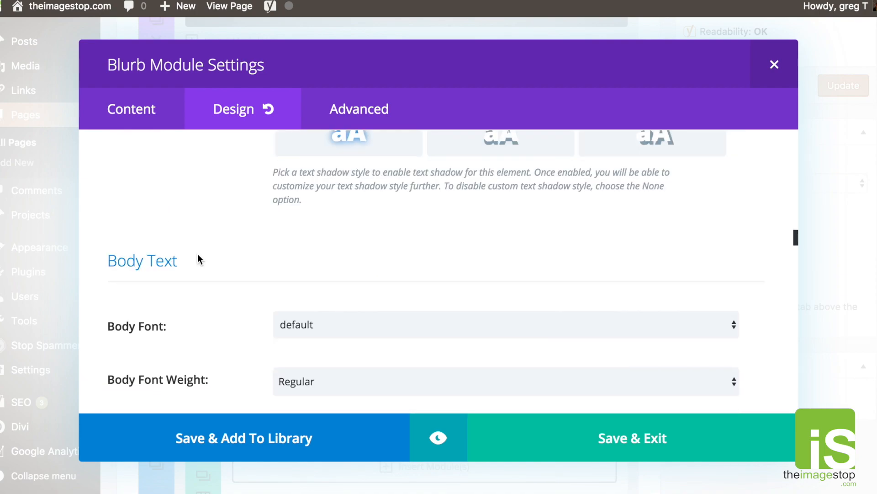
{"action": "scroll", "coordinate": [199, 256], "scroll_direction": "down", "scroll_amount": 20}
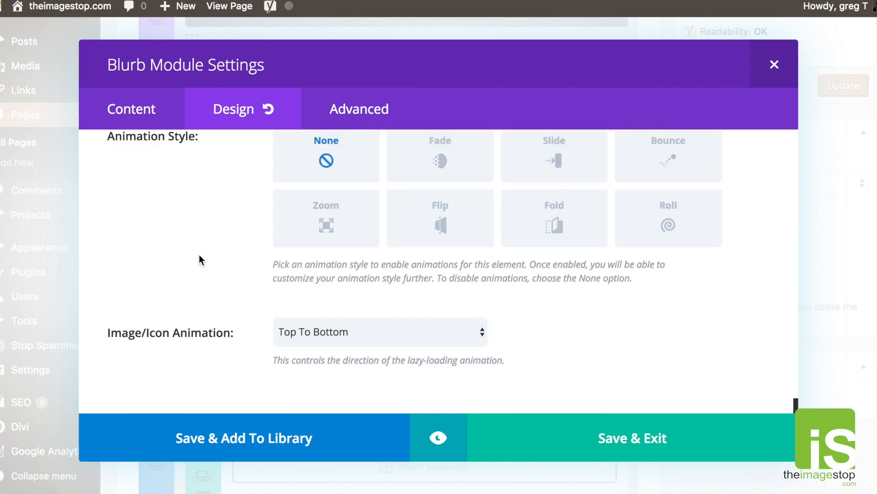
{"action": "scroll", "coordinate": [228, 263], "scroll_direction": "up", "scroll_amount": 1}
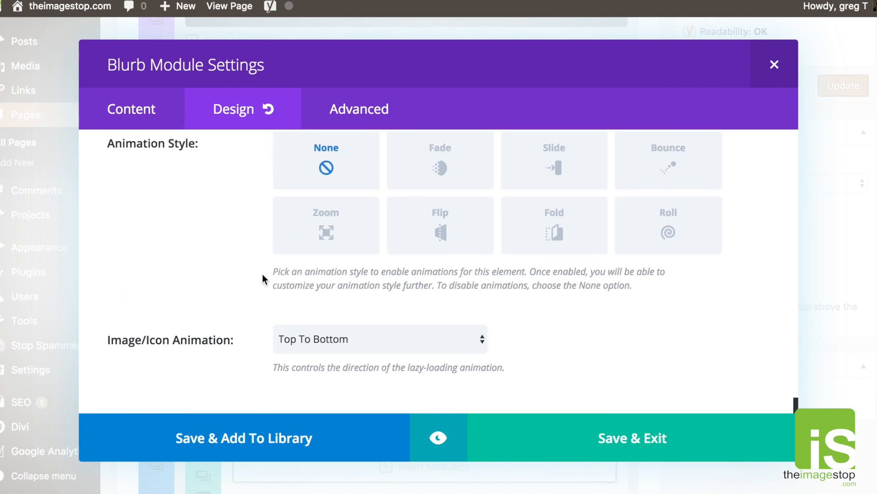
{"action": "left_click", "coordinate": [455, 180]}
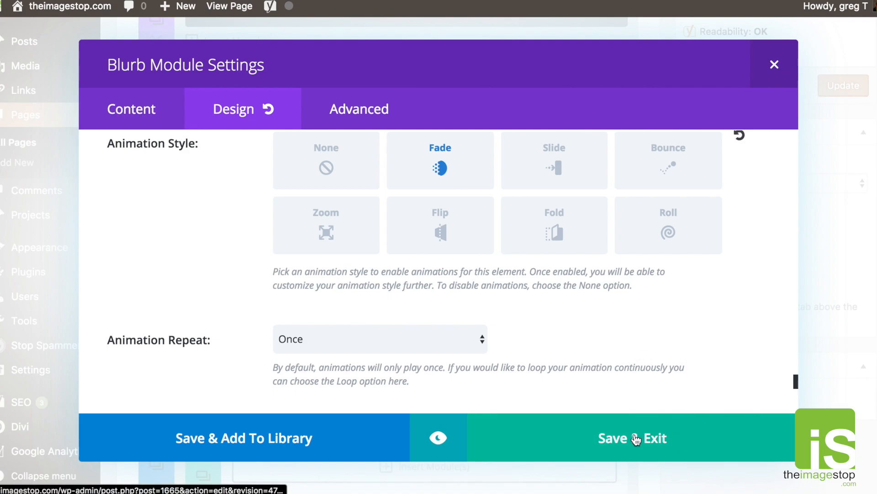
{"action": "left_click", "coordinate": [634, 423]}
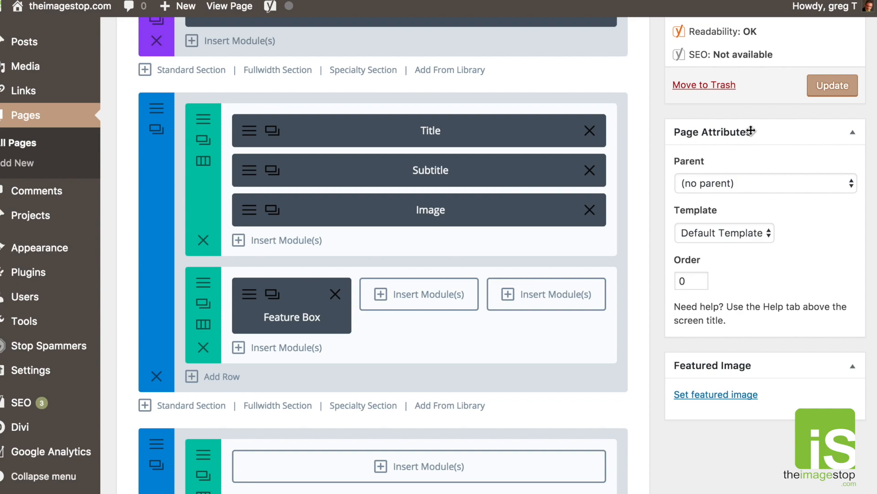
Update the page, check the Feature 1 box live, and return to the builder layout.
{"action": "left_click", "coordinate": [810, 95]}
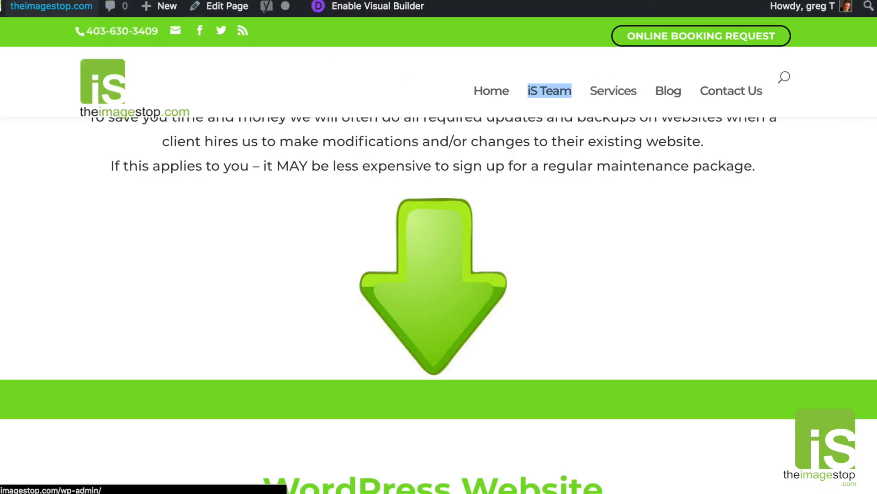
{"action": "left_click", "coordinate": [368, 6]}
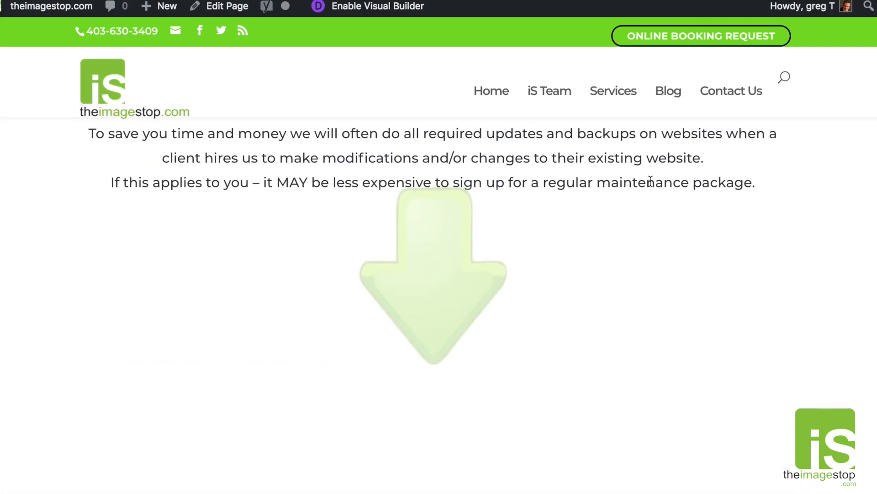
{"action": "scroll", "coordinate": [650, 181], "scroll_direction": "down", "scroll_amount": 5}
{"action": "scroll", "coordinate": [650, 182], "scroll_direction": "up", "scroll_amount": 2}
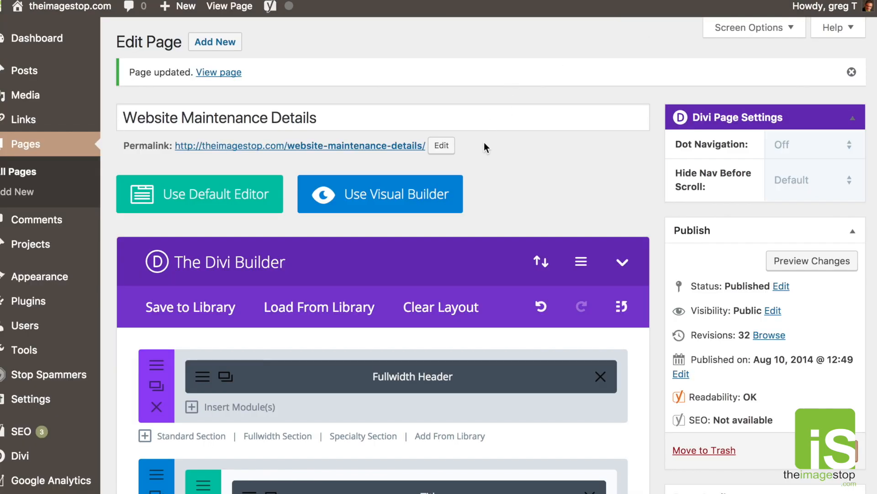
{"action": "scroll", "coordinate": [484, 143], "scroll_direction": "down", "scroll_amount": 5}
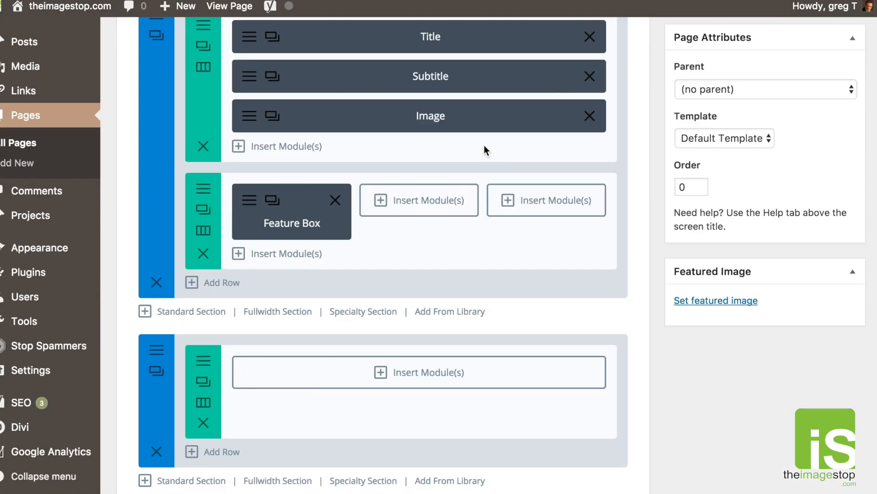
Restyle the Feature Box with a white icon, green circle and black circle border, then save.
{"action": "left_click", "coordinate": [254, 208]}
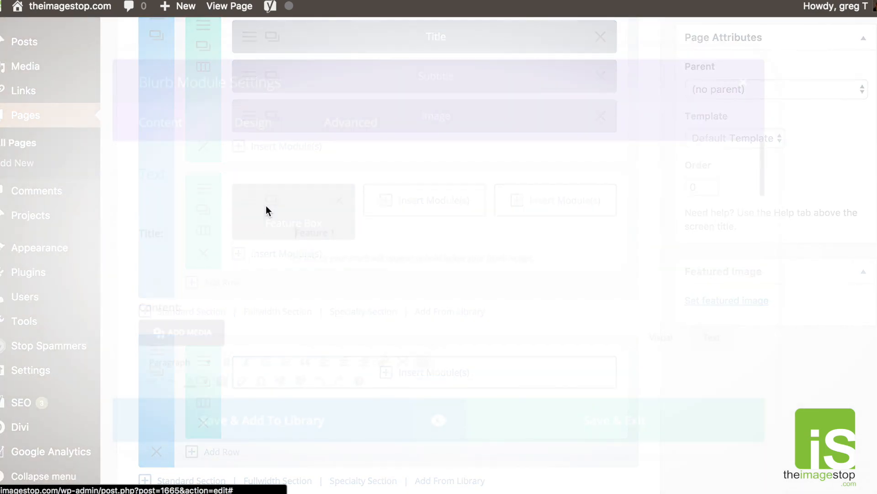
{"action": "left_click", "coordinate": [204, 121]}
{"action": "left_click", "coordinate": [286, 229]}
{"action": "scroll", "coordinate": [316, 372], "scroll_direction": "down", "scroll_amount": 2}
{"action": "left_click", "coordinate": [308, 384]}
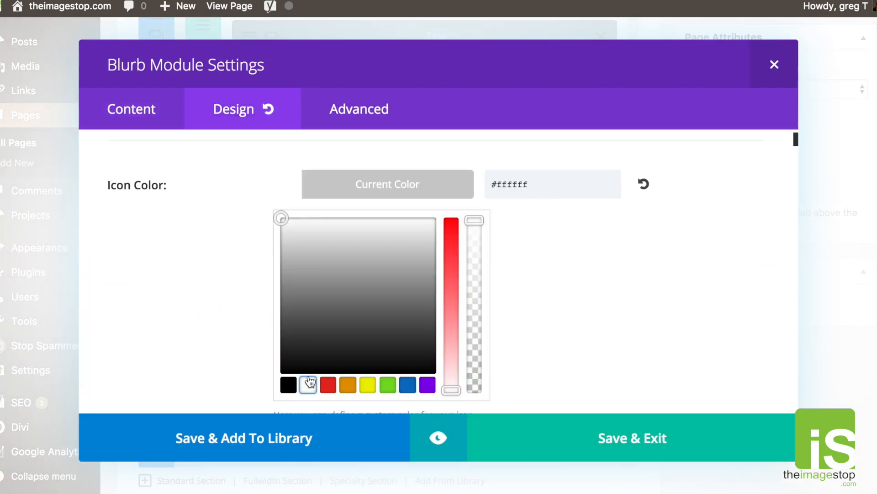
{"action": "scroll", "coordinate": [262, 323], "scroll_direction": "down", "scroll_amount": 4}
{"action": "scroll", "coordinate": [307, 321], "scroll_direction": "down", "scroll_amount": 4}
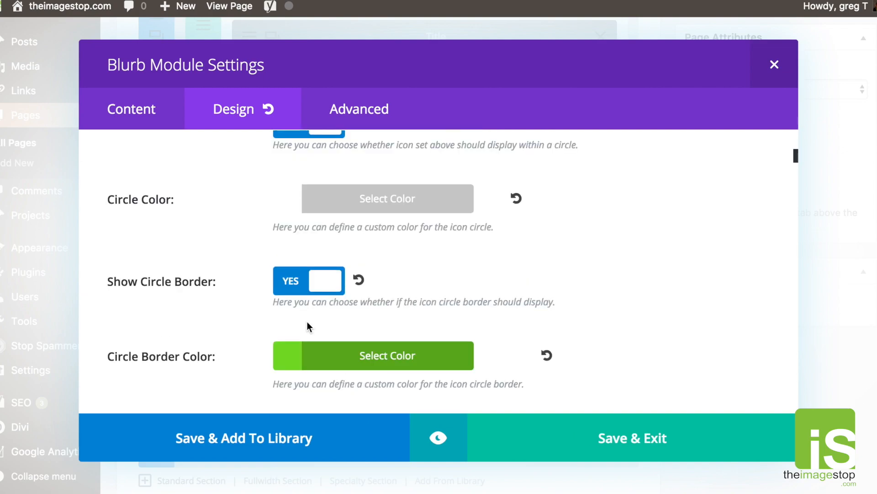
{"action": "left_click", "coordinate": [288, 207]}
{"action": "left_click", "coordinate": [388, 399]}
{"action": "scroll", "coordinate": [303, 288], "scroll_direction": "down", "scroll_amount": 5}
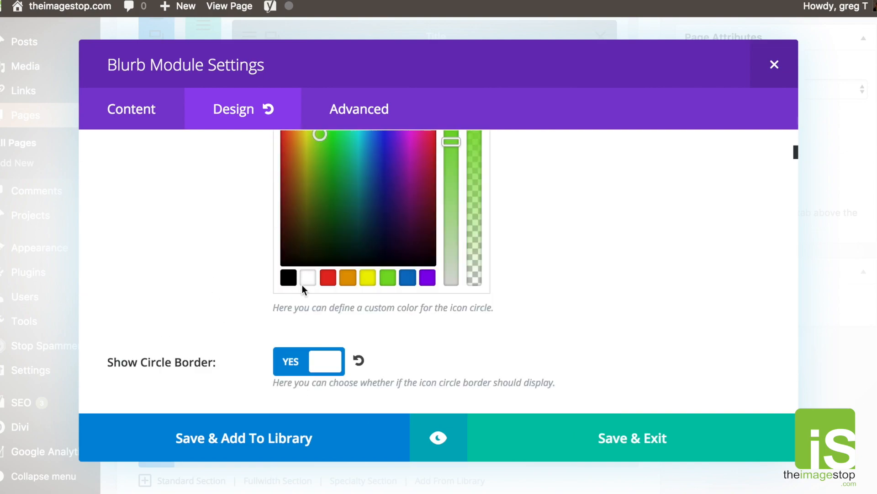
{"action": "left_click", "coordinate": [295, 323]}
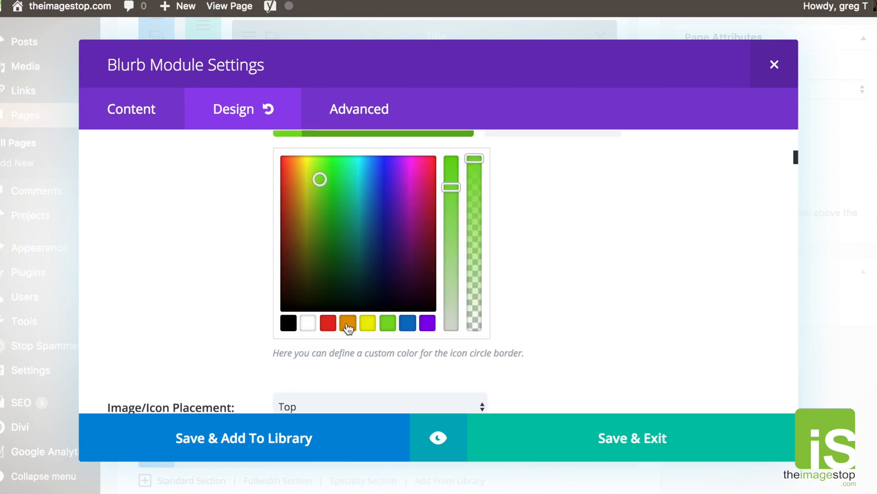
{"action": "left_click", "coordinate": [289, 322]}
{"action": "left_click", "coordinate": [631, 437]}
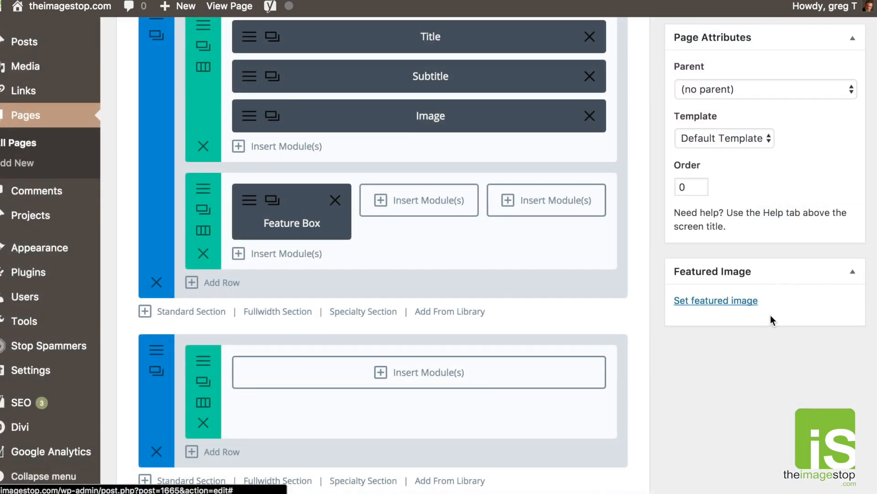
Update the page and reload the live site to see the change.
{"action": "scroll", "coordinate": [770, 319], "scroll_direction": "up", "scroll_amount": 6}
{"action": "left_click", "coordinate": [841, 275]}
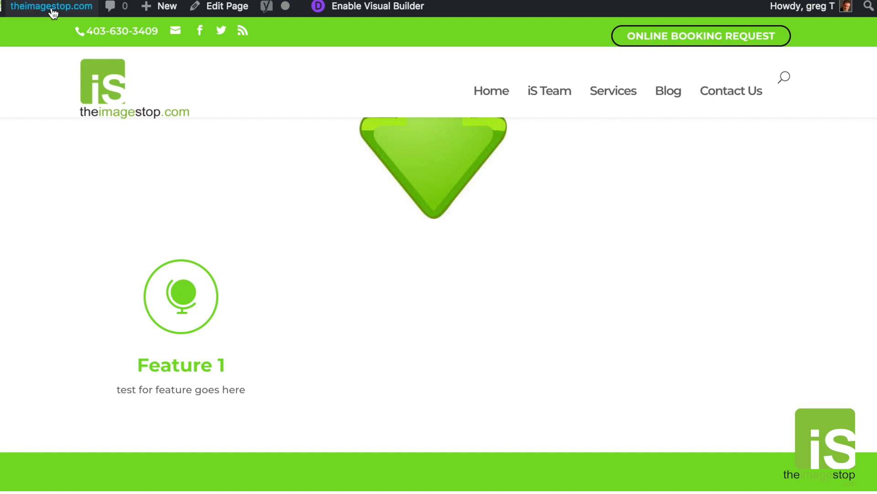
{"action": "left_click", "coordinate": [50, 5]}
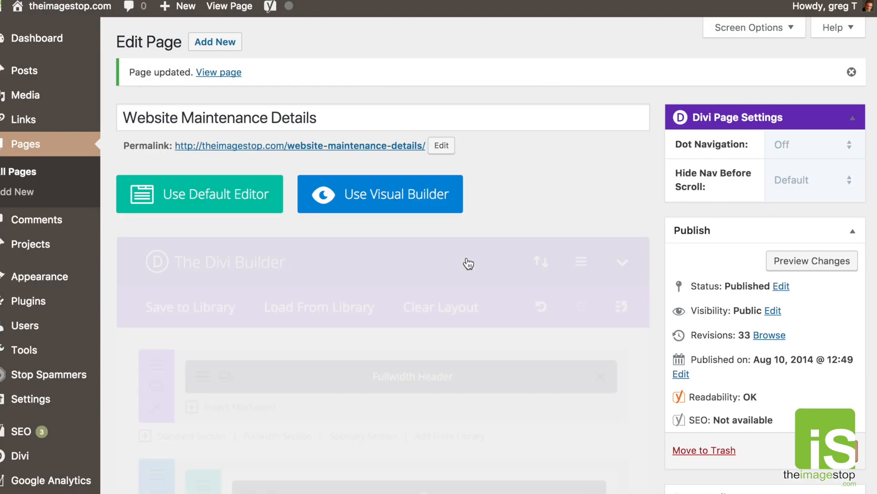
{"action": "scroll", "coordinate": [466, 263], "scroll_direction": "down", "scroll_amount": 10}
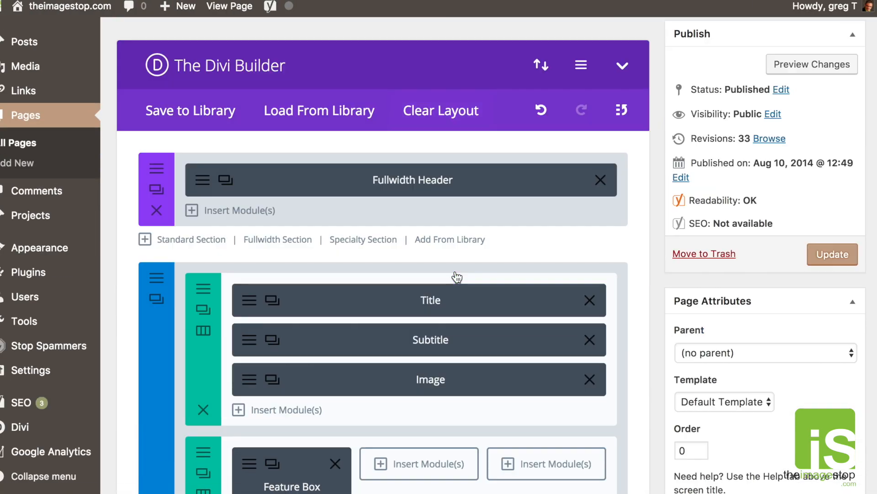
Clone the Feature Box twice, placing the copies in the middle and third columns.
{"action": "scroll", "coordinate": [455, 272], "scroll_direction": "down", "scroll_amount": 1}
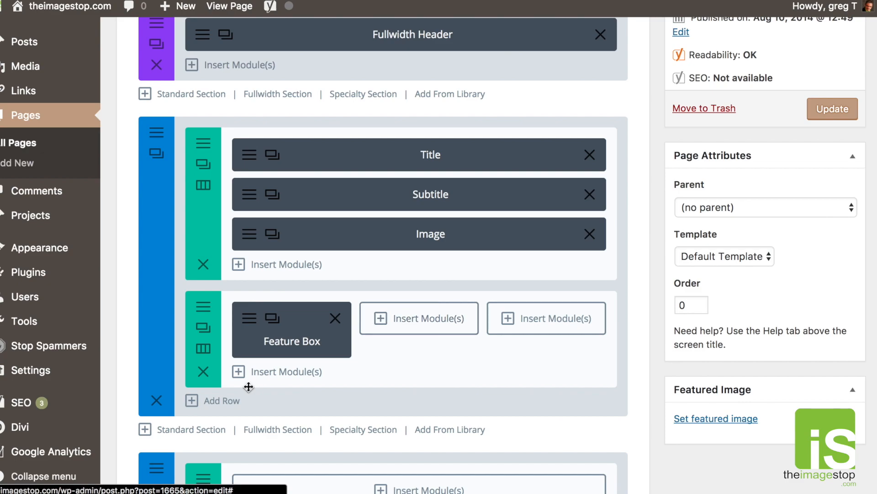
{"action": "left_click", "coordinate": [274, 323]}
{"action": "left_click_drag", "start_coordinate": [290, 401], "coordinate": [413, 335]}
{"action": "left_click", "coordinate": [402, 324]}
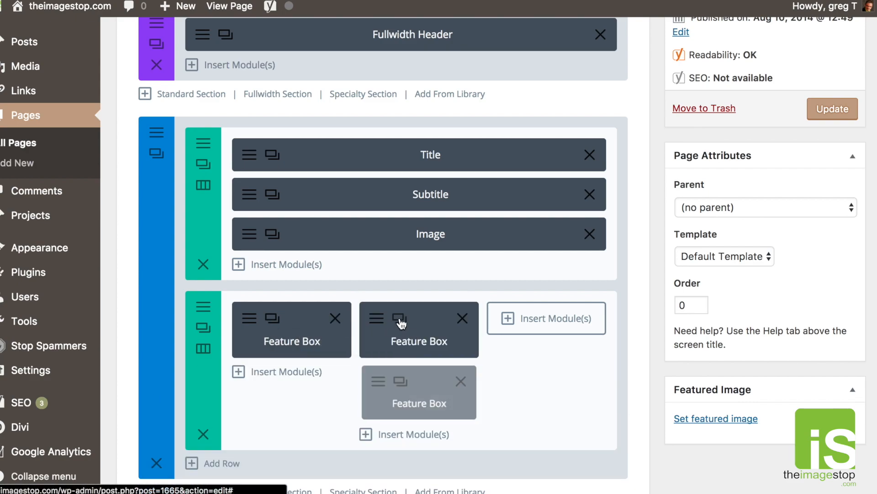
{"action": "mouse_move", "coordinate": [401, 401]}
{"action": "left_mouse_down"}
{"action": "mouse_move", "coordinate": [506, 309]}
{"action": "mouse_move", "coordinate": [557, 389]}
{"action": "left_mouse_up"}
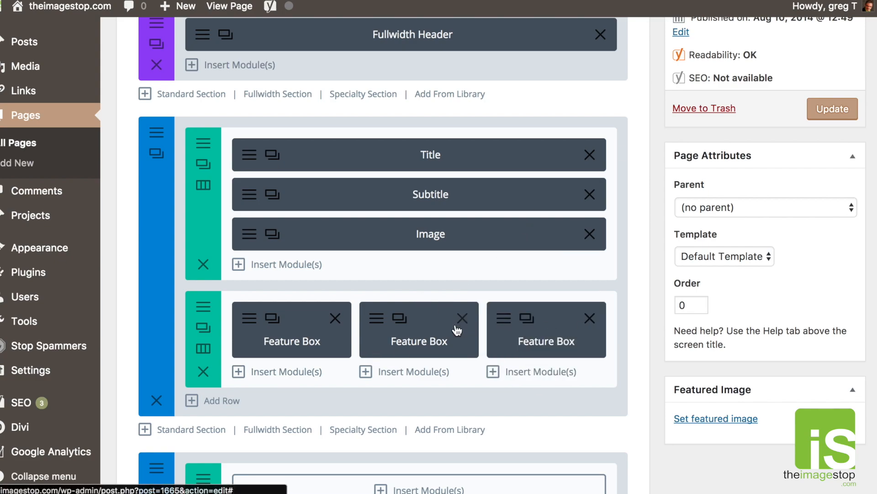
Retitle the middle blurb to 'Feature 2' and save its settings.
{"action": "left_click", "coordinate": [412, 311]}
{"action": "scroll", "coordinate": [331, 188], "scroll_direction": "down", "scroll_amount": 3}
{"action": "scroll", "coordinate": [332, 188], "scroll_direction": "up", "scroll_amount": 3}
{"action": "double_click", "coordinate": [334, 230]}
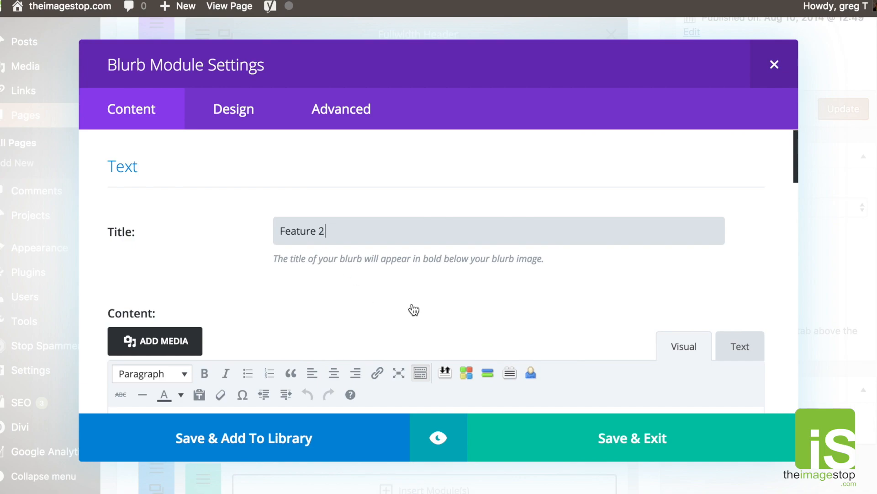
{"action": "left_click", "coordinate": [614, 446]}
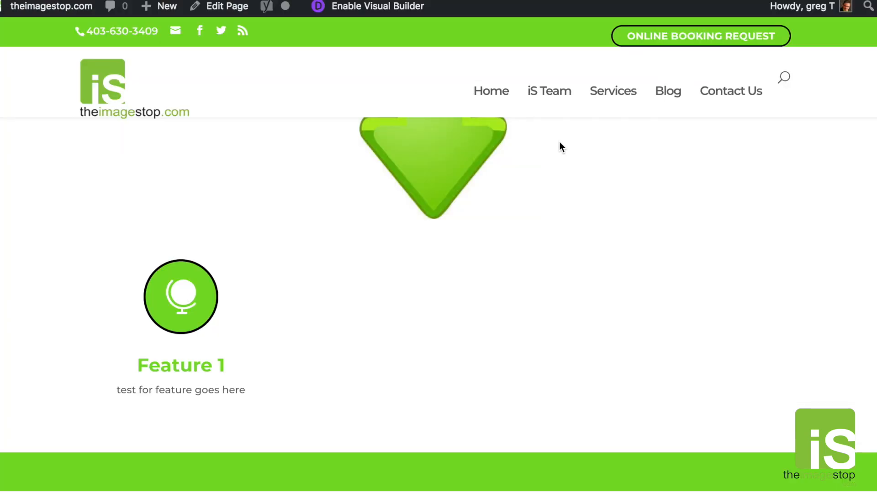
Open the Website Maintenance page in the Visual Builder and scroll to the blurb row.
{"action": "left_click", "coordinate": [383, 18]}
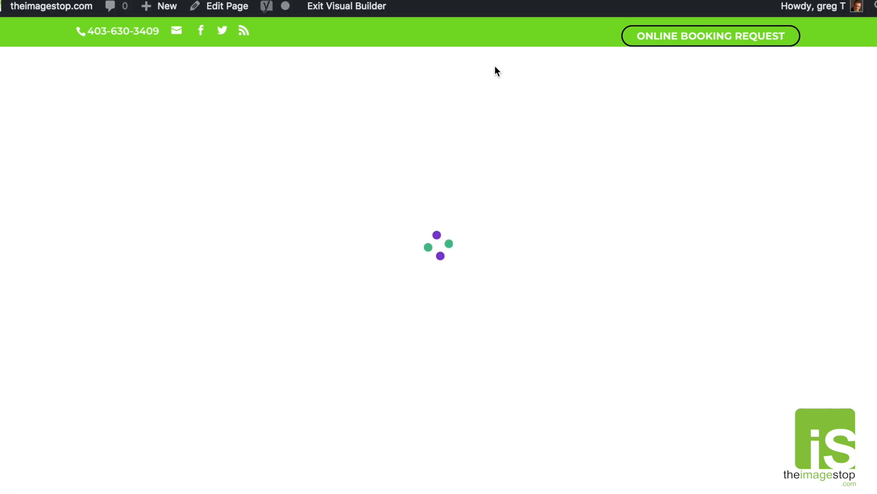
{"action": "scroll", "coordinate": [495, 68], "scroll_direction": "down", "scroll_amount": 7}
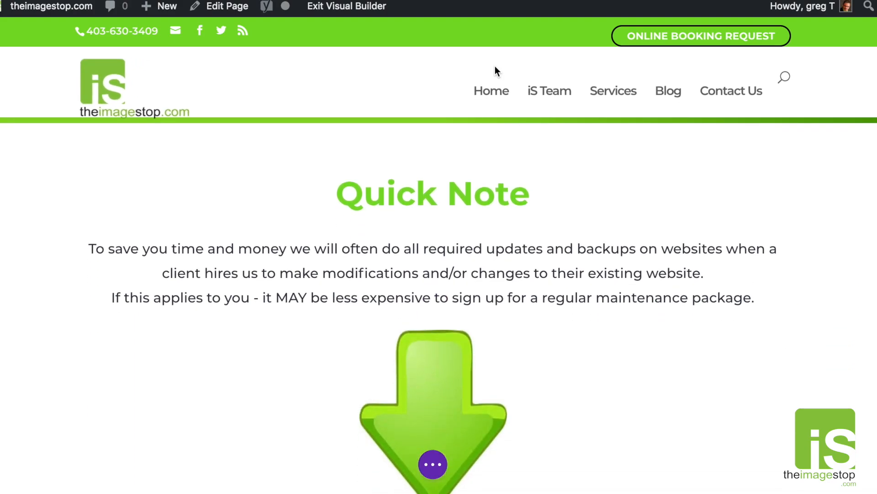
{"action": "scroll", "coordinate": [466, 157], "scroll_direction": "down", "scroll_amount": 5}
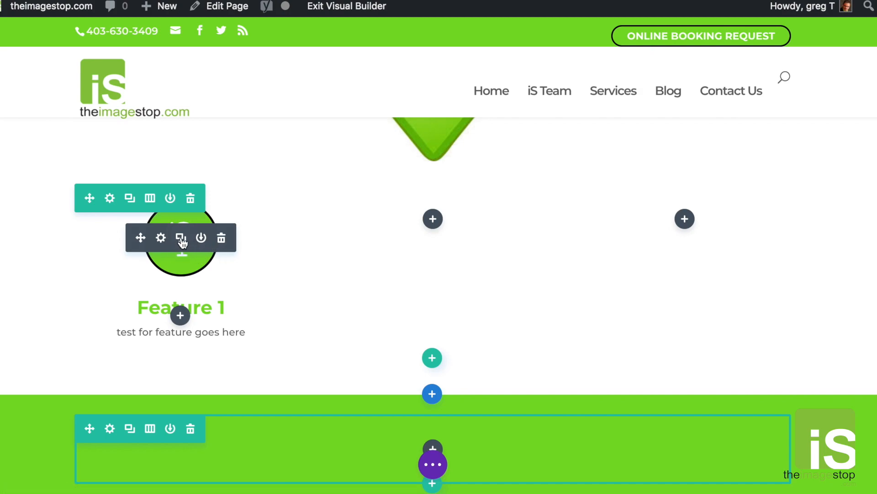
Duplicate the Feature 1 blurb into the middle and right-hand columns.
{"action": "left_click", "coordinate": [180, 238]}
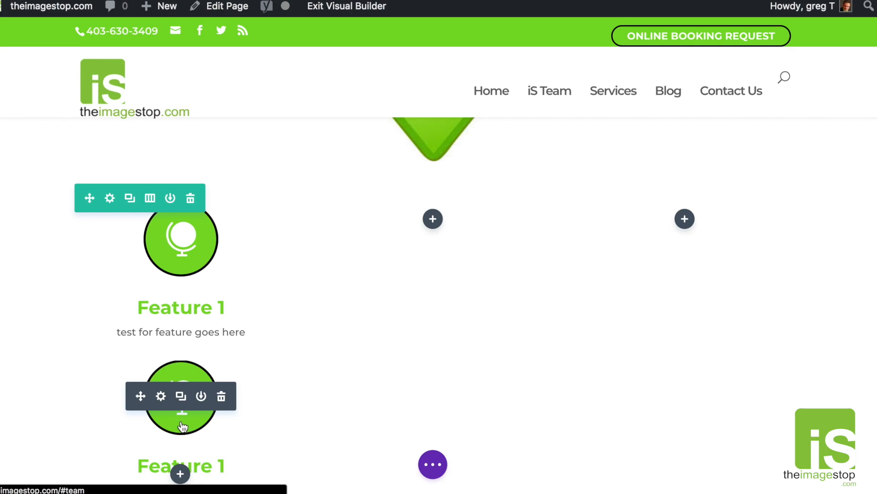
{"action": "left_click_drag", "start_coordinate": [140, 396], "coordinate": [443, 226]}
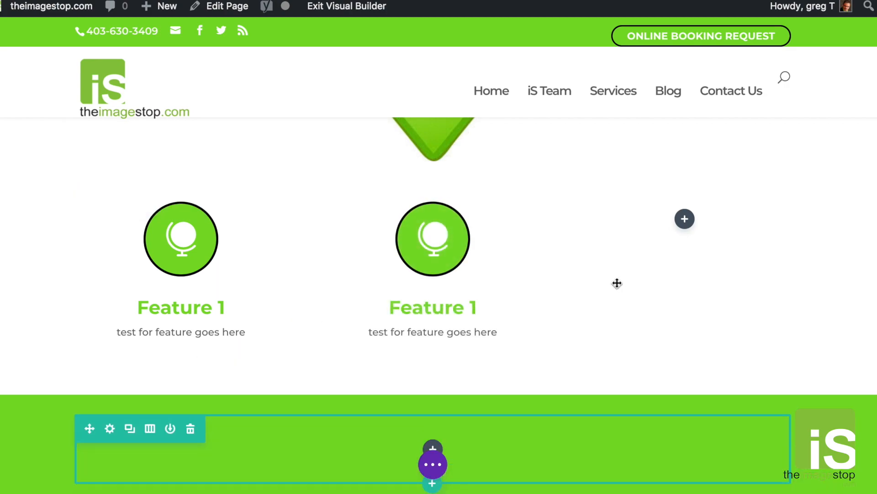
{"action": "left_click", "coordinate": [425, 242]}
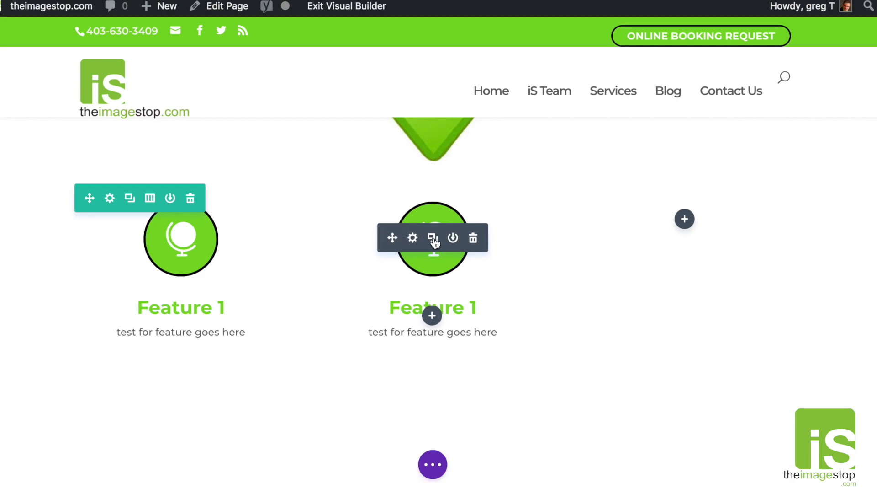
{"action": "left_click_drag", "start_coordinate": [391, 397], "coordinate": [646, 241]}
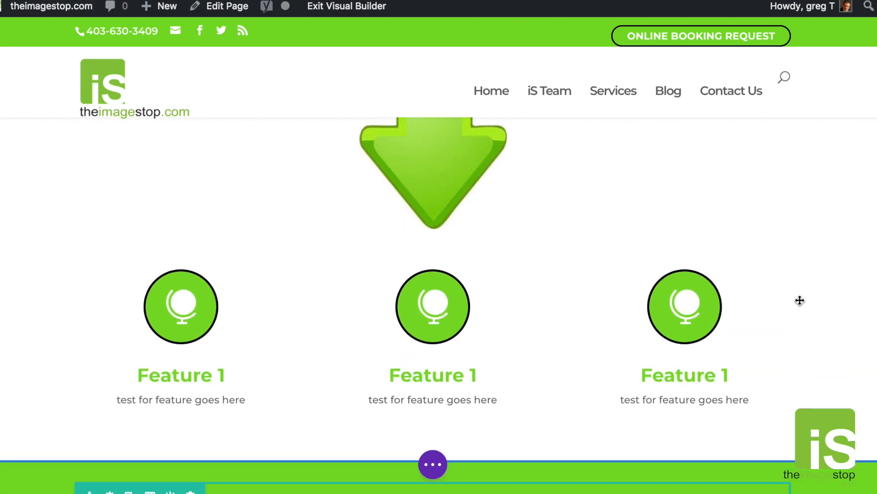
{"action": "scroll", "coordinate": [800, 301], "scroll_direction": "down", "scroll_amount": 4}
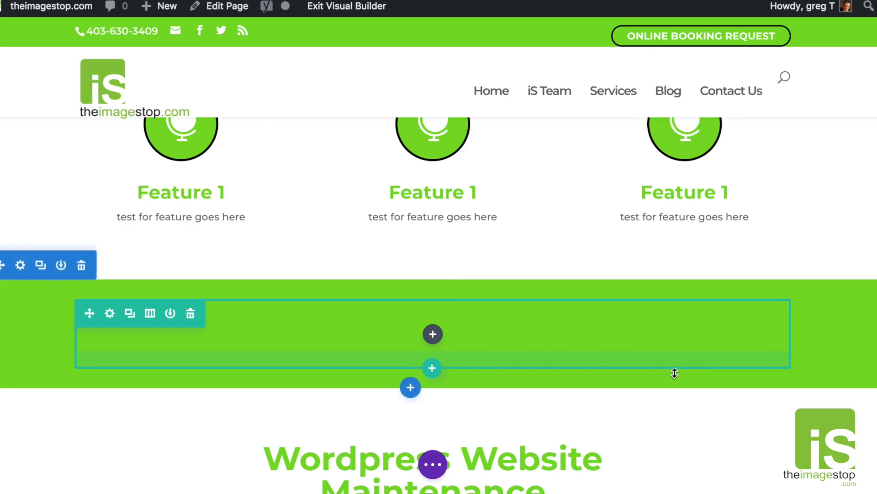
{"action": "scroll", "coordinate": [742, 352], "scroll_direction": "down", "scroll_amount": 7}
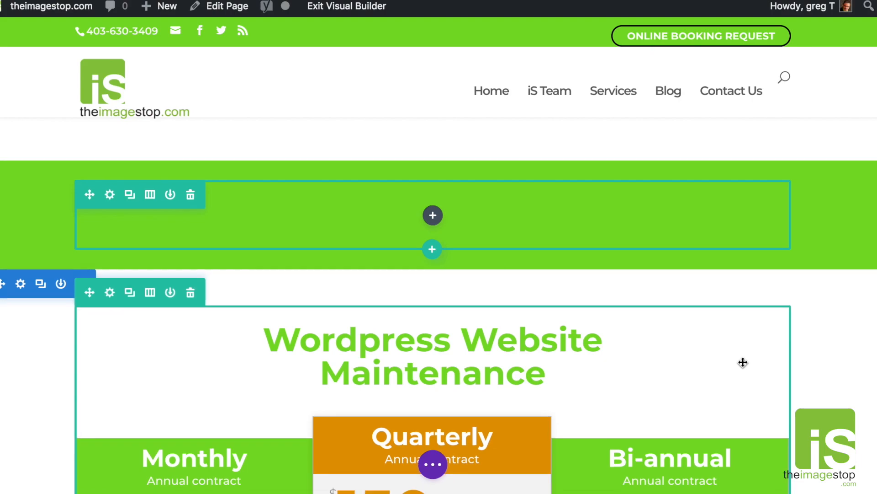
{"action": "scroll", "coordinate": [773, 357], "scroll_direction": "down", "scroll_amount": 5}
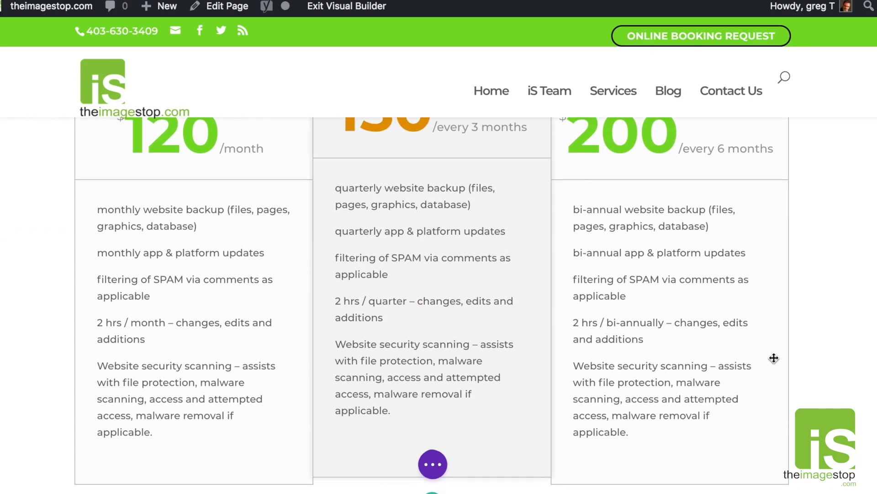
{"action": "scroll", "coordinate": [395, 233], "scroll_direction": "down", "scroll_amount": 2}
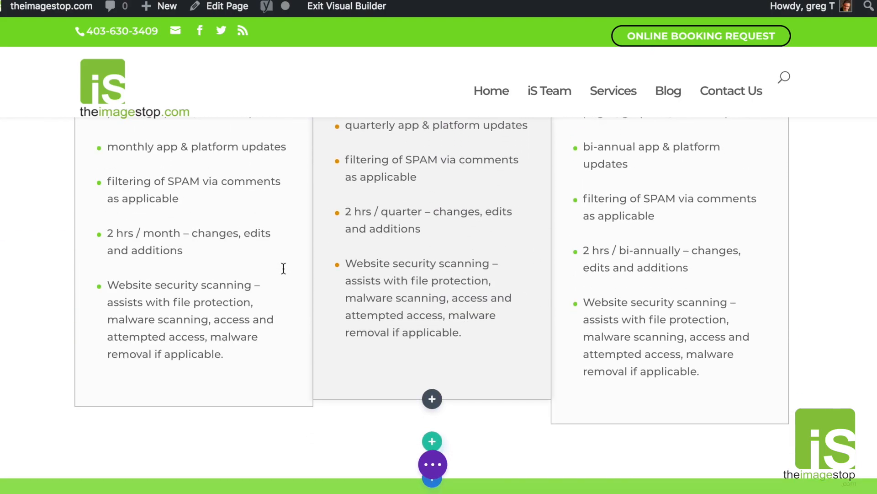
{"action": "scroll", "coordinate": [617, 290], "scroll_direction": "down", "scroll_amount": 10}
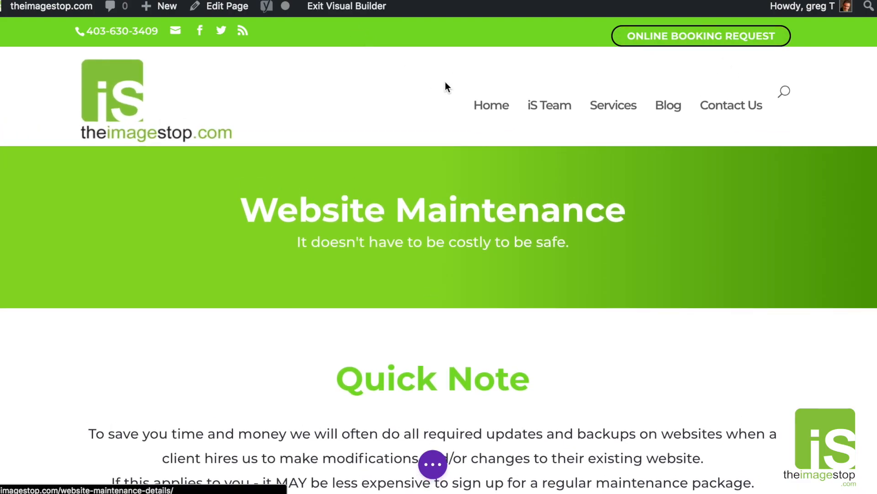
Exit the Visual Builder back to the back-end Divi layout.
{"action": "left_click", "coordinate": [434, 469]}
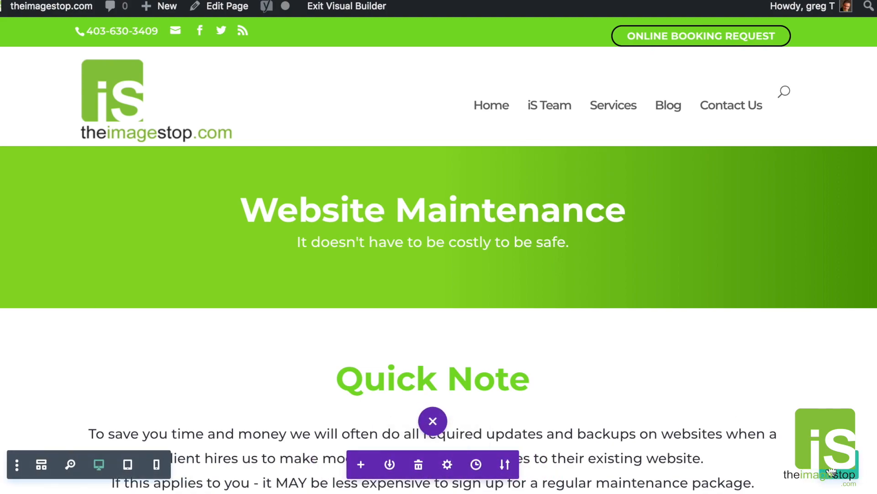
{"action": "mouse_move", "coordinate": [633, 311]}
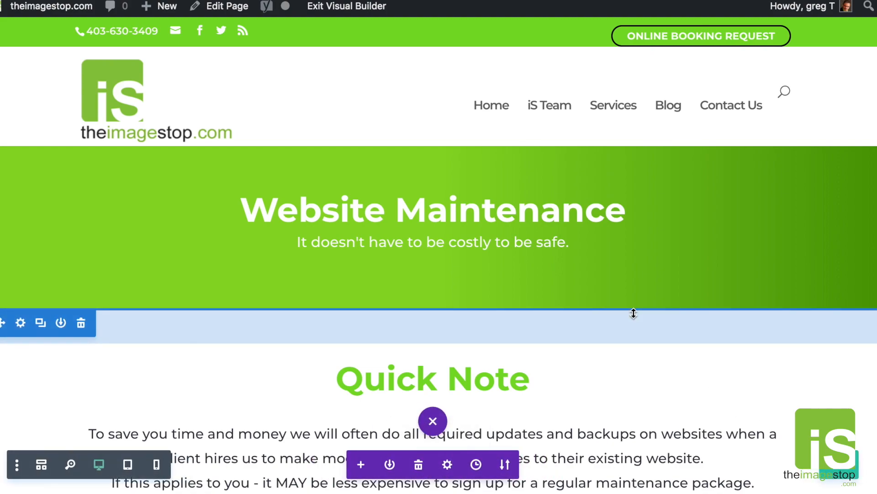
{"action": "left_click", "coordinate": [327, 6]}
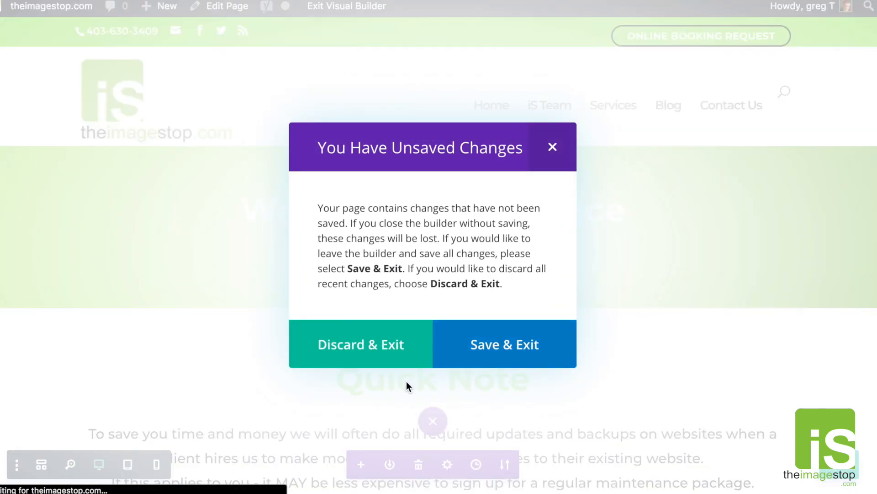
Delete the three-column Feature Box row and update the page.
{"action": "scroll", "coordinate": [609, 228], "scroll_direction": "down", "scroll_amount": 10}
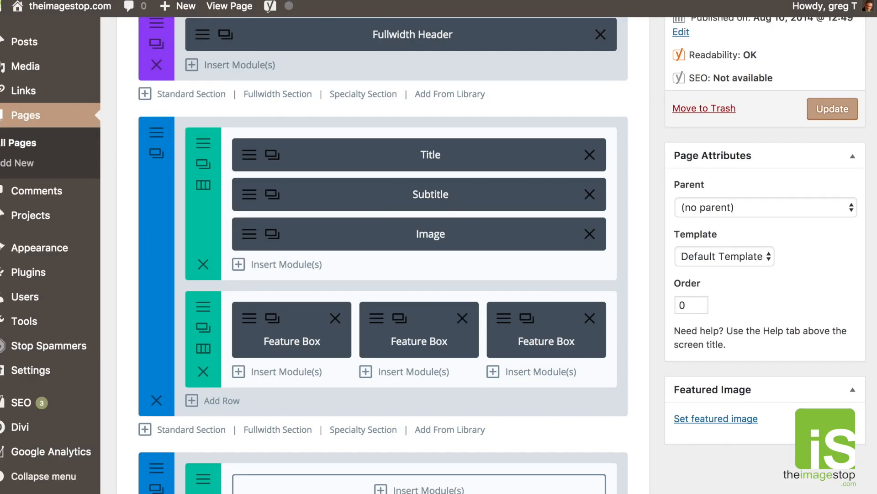
{"action": "scroll", "coordinate": [480, 115], "scroll_direction": "down", "scroll_amount": 2}
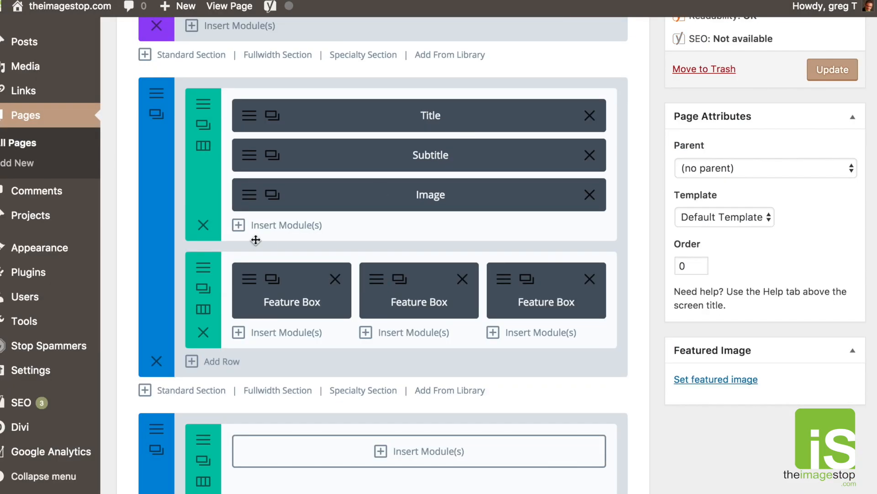
{"action": "left_click", "coordinate": [203, 332]}
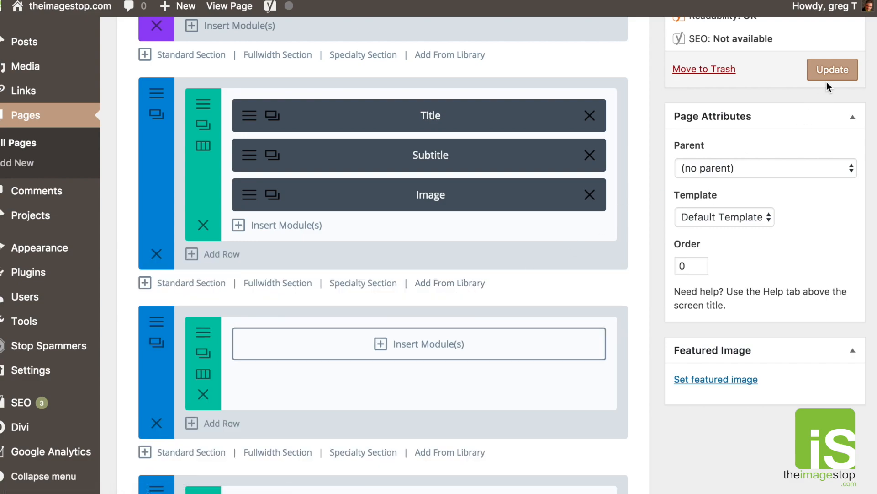
{"action": "left_click", "coordinate": [831, 70]}
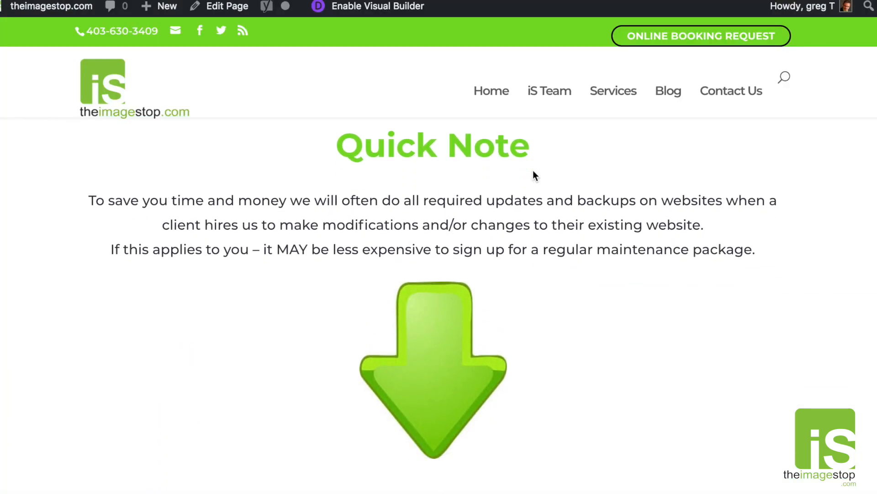
{"action": "scroll", "coordinate": [533, 176], "scroll_direction": "down", "scroll_amount": 2}
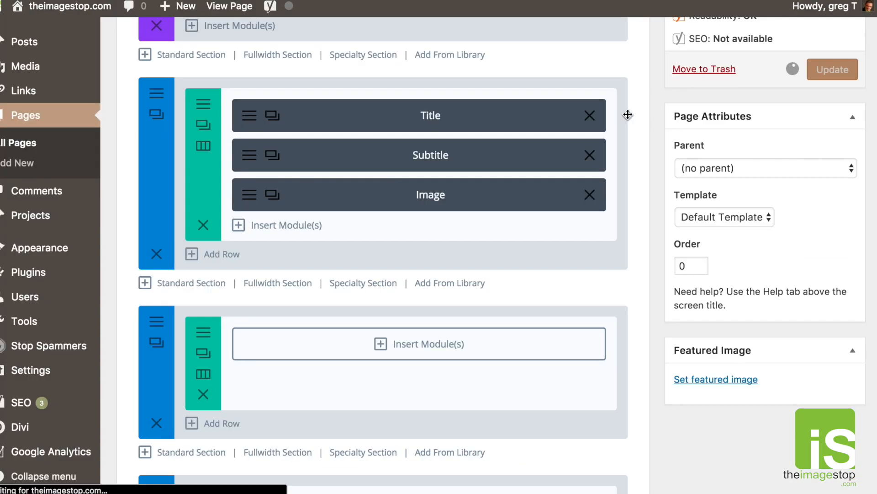
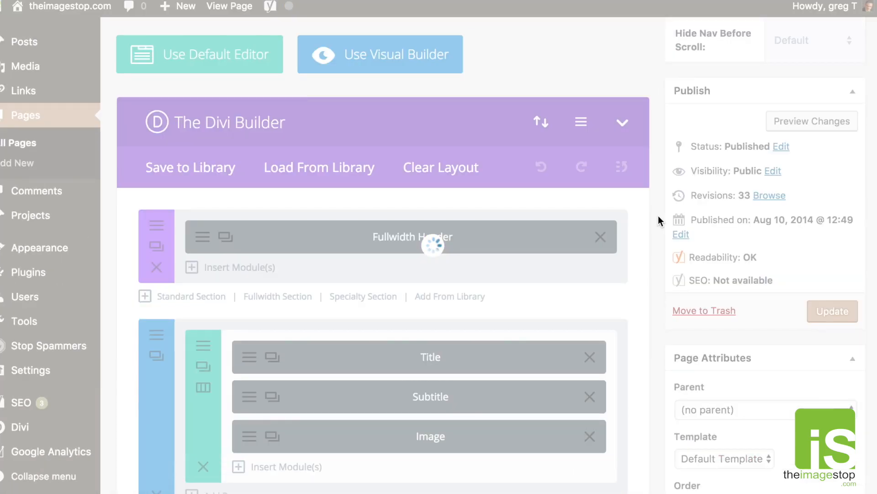
Insert the saved CTA contact layout below the last section of the page.
{"action": "scroll", "coordinate": [657, 215], "scroll_direction": "down", "scroll_amount": 10}
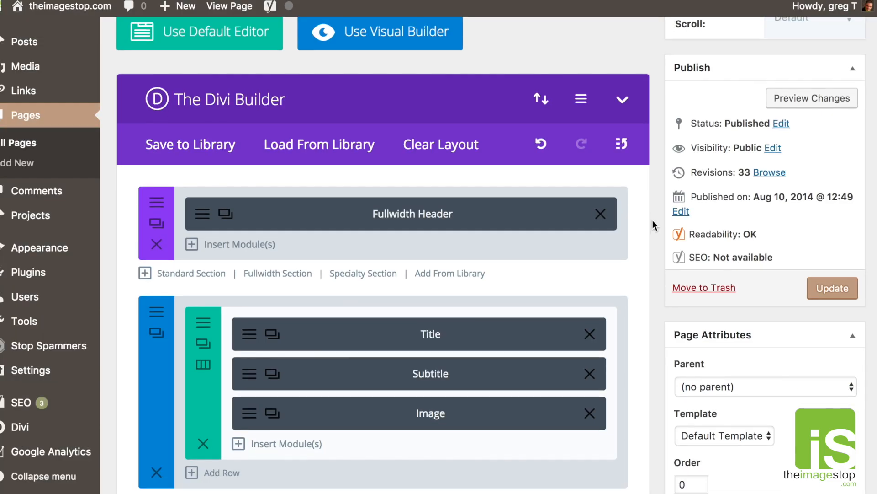
{"action": "scroll", "coordinate": [653, 220], "scroll_direction": "down", "scroll_amount": 8}
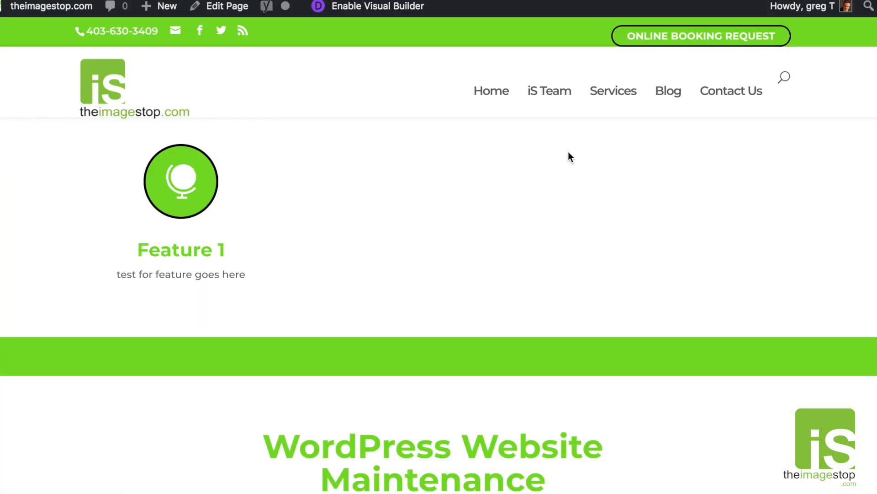
{"action": "scroll", "coordinate": [569, 160], "scroll_direction": "down", "scroll_amount": 15}
{"action": "scroll", "coordinate": [568, 166], "scroll_direction": "up", "scroll_amount": 15}
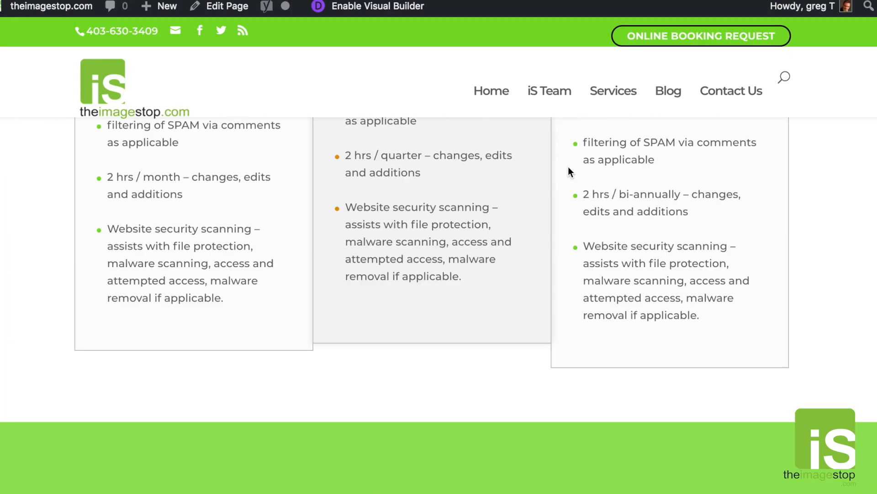
{"action": "scroll", "coordinate": [569, 166], "scroll_direction": "down", "scroll_amount": 3}
{"action": "scroll", "coordinate": [568, 167], "scroll_direction": "down", "scroll_amount": 10}
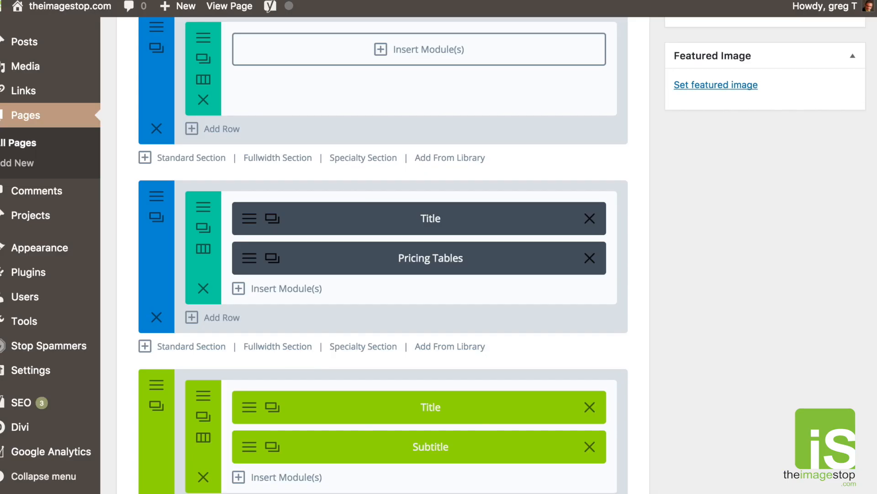
{"action": "scroll", "coordinate": [637, 72], "scroll_direction": "down", "scroll_amount": 4}
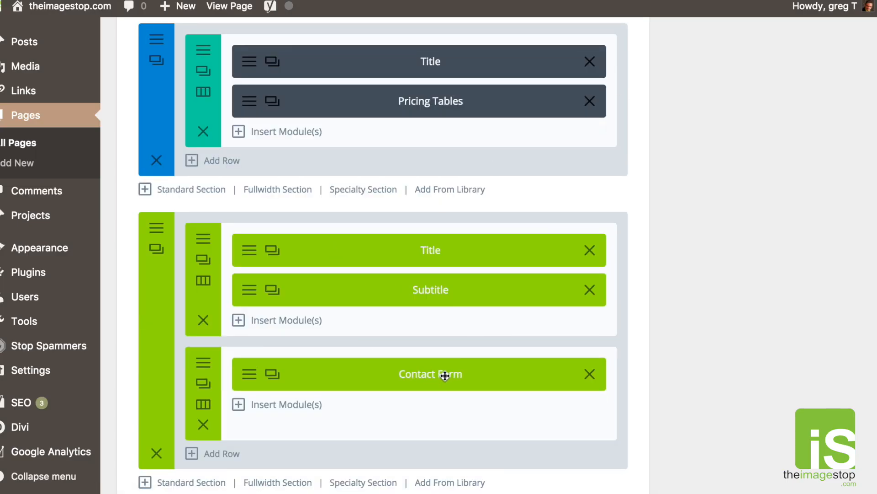
{"action": "scroll", "coordinate": [445, 374], "scroll_direction": "down", "scroll_amount": 1}
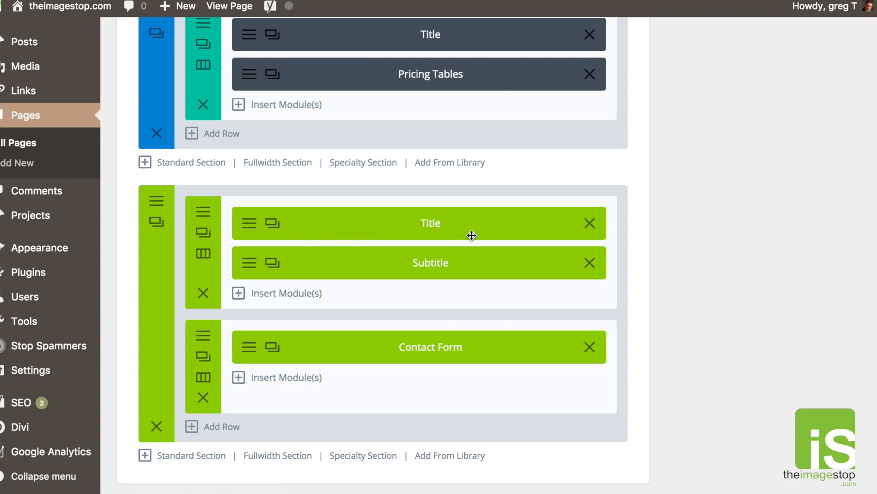
{"action": "scroll", "coordinate": [511, 242], "scroll_direction": "down", "scroll_amount": 1}
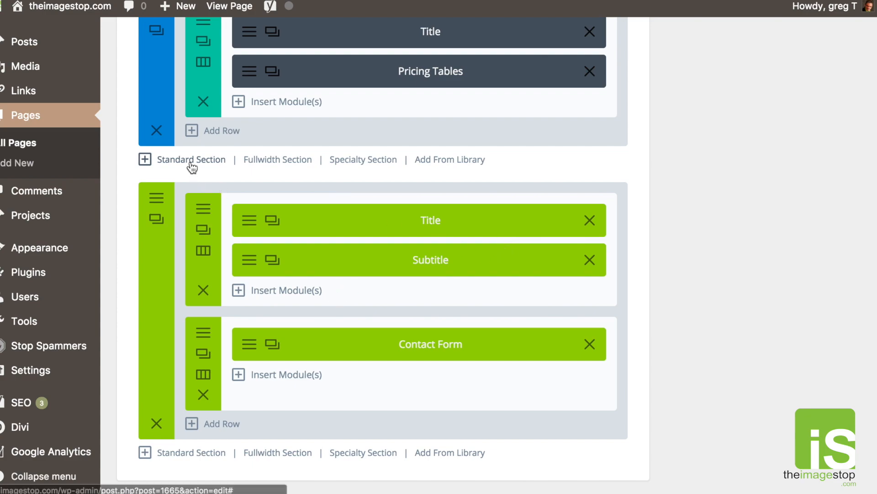
{"action": "scroll", "coordinate": [352, 166], "scroll_direction": "up", "scroll_amount": 5}
{"action": "scroll", "coordinate": [351, 163], "scroll_direction": "up", "scroll_amount": 10}
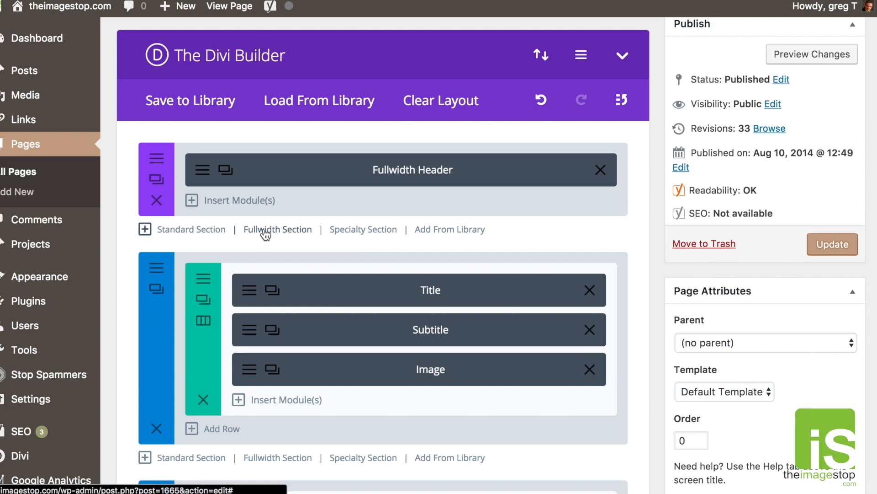
{"action": "scroll", "coordinate": [265, 231], "scroll_direction": "down", "scroll_amount": 1}
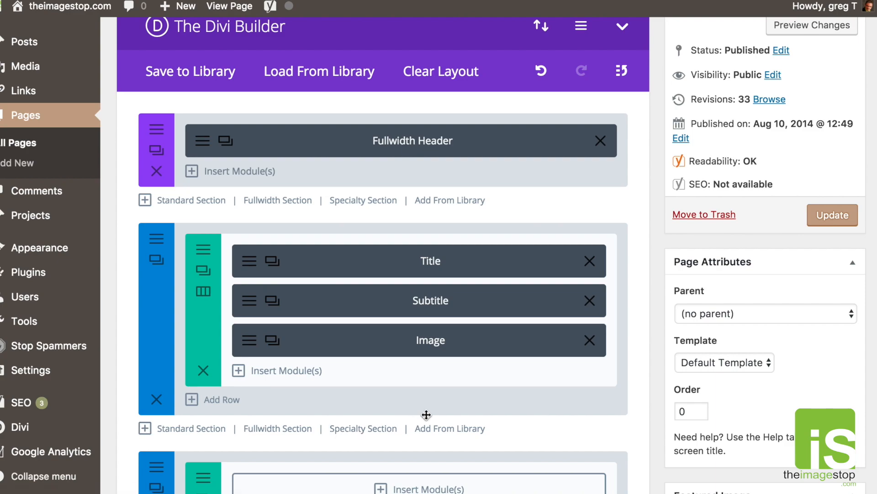
{"action": "scroll", "coordinate": [425, 414], "scroll_direction": "down", "scroll_amount": 2}
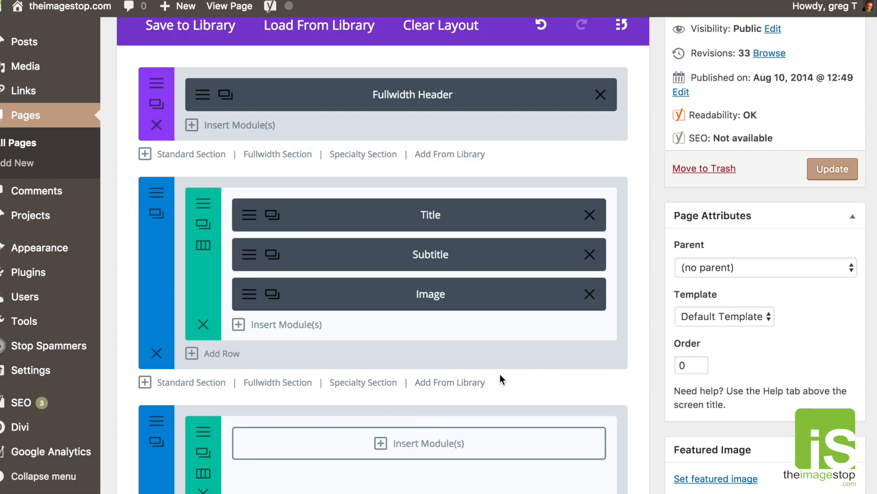
{"action": "scroll", "coordinate": [490, 368], "scroll_direction": "down", "scroll_amount": 2}
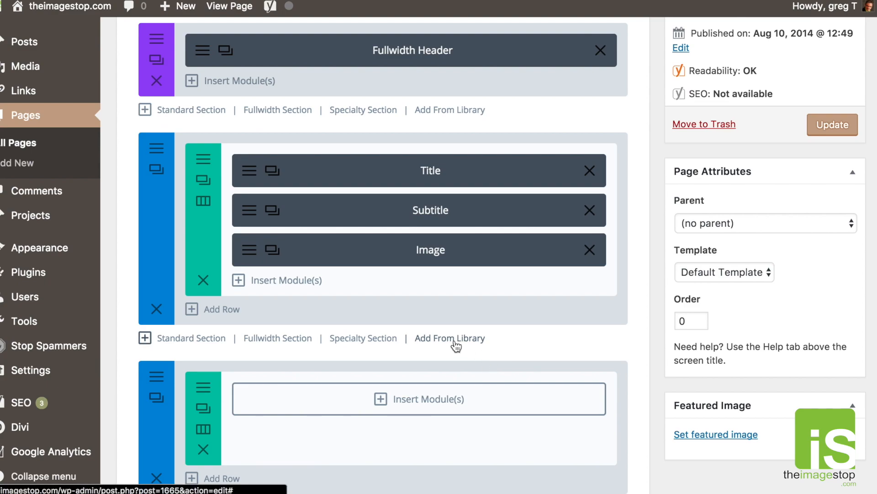
{"action": "scroll", "coordinate": [490, 328], "scroll_direction": "down", "scroll_amount": 20}
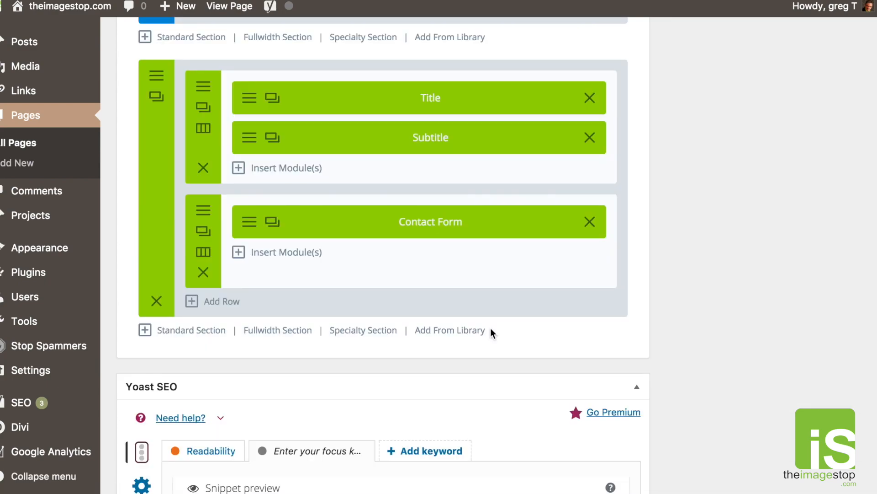
{"action": "scroll", "coordinate": [490, 327], "scroll_direction": "up", "scroll_amount": 3}
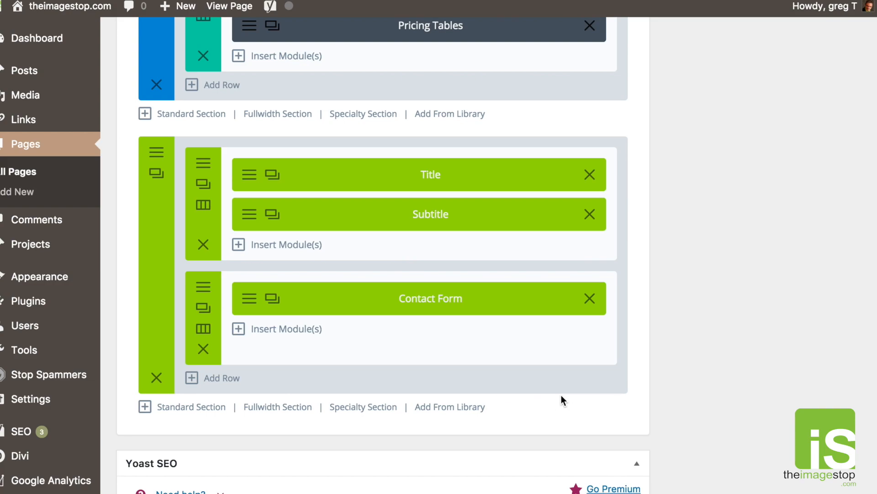
{"action": "left_click", "coordinate": [451, 410]}
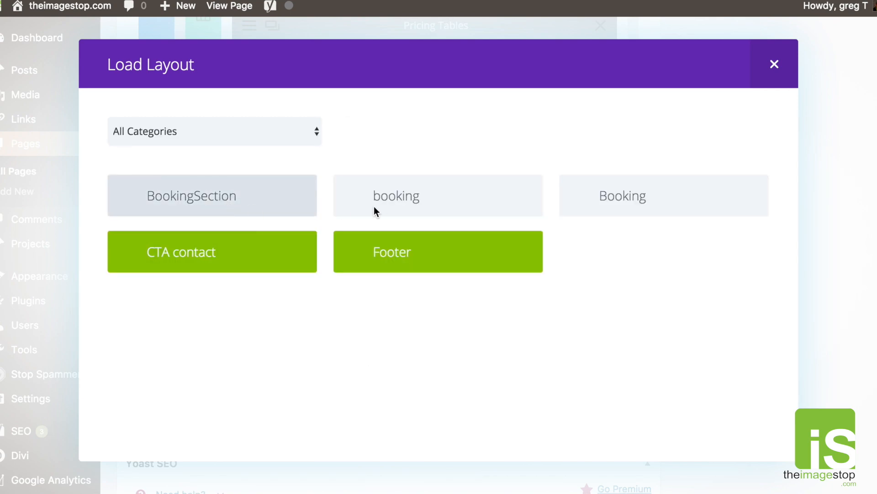
{"action": "left_click", "coordinate": [169, 259]}
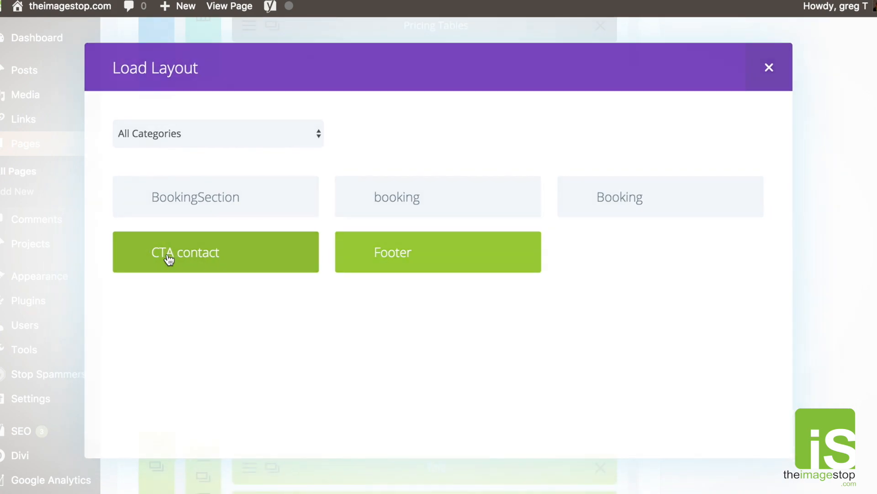
Delete the duplicated contact form section and review the page.
{"action": "scroll", "coordinate": [418, 277], "scroll_direction": "down", "scroll_amount": 3}
{"action": "scroll", "coordinate": [418, 277], "scroll_direction": "down", "scroll_amount": 2}
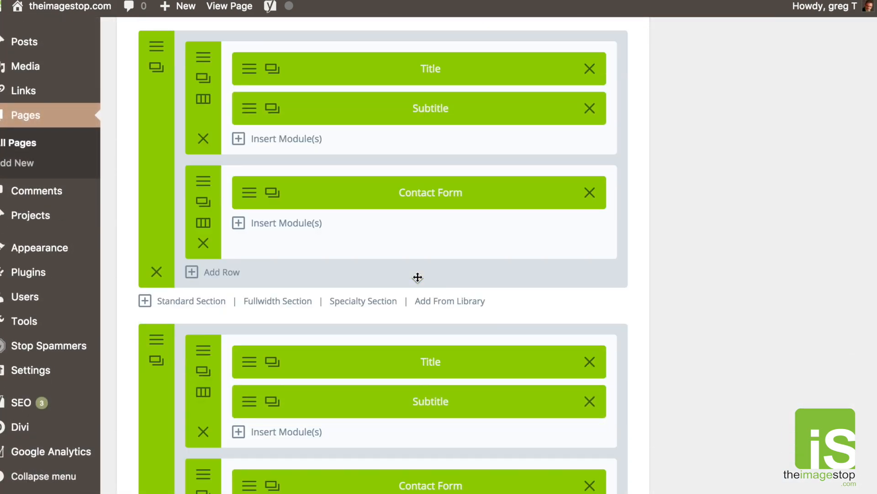
{"action": "scroll", "coordinate": [229, 345], "scroll_direction": "down", "scroll_amount": 2}
{"action": "scroll", "coordinate": [215, 403], "scroll_direction": "down", "scroll_amount": 1}
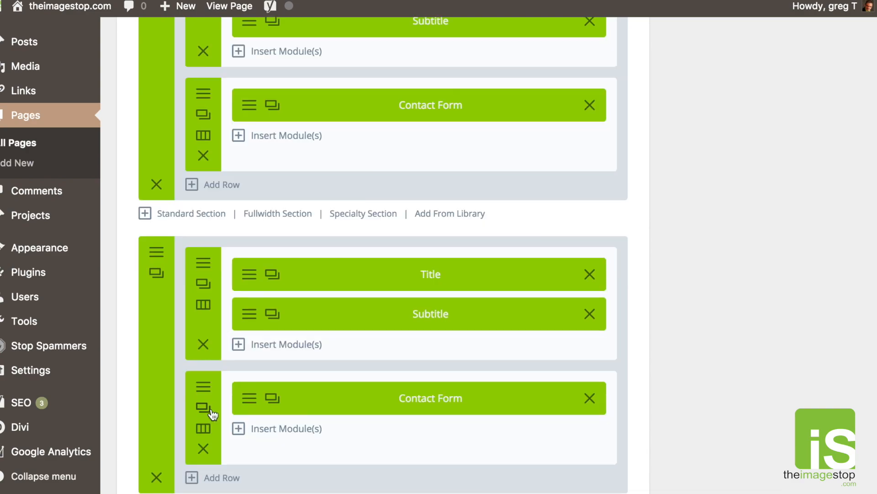
{"action": "left_click", "coordinate": [156, 478]}
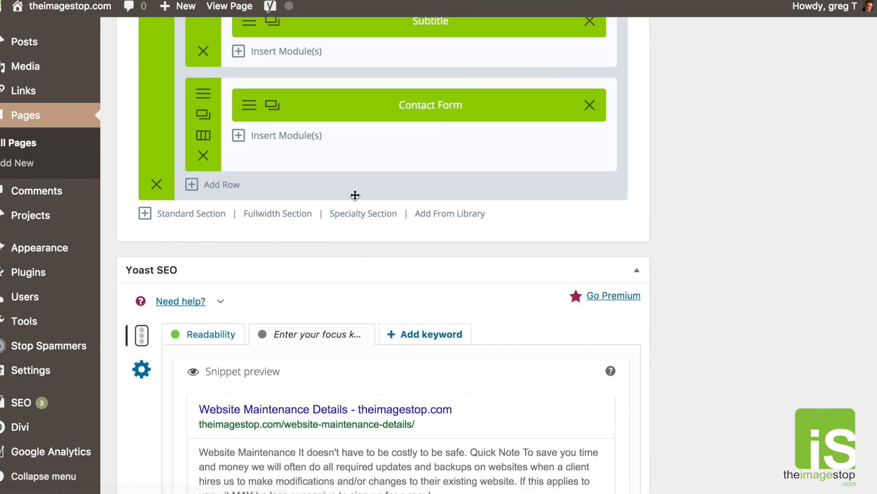
{"action": "scroll", "coordinate": [373, 214], "scroll_direction": "up", "scroll_amount": 5}
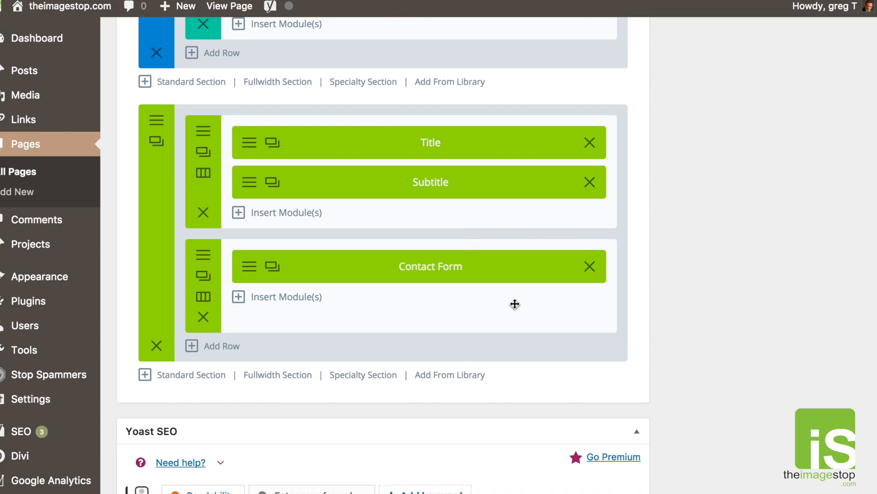
{"action": "scroll", "coordinate": [572, 347], "scroll_direction": "up", "scroll_amount": 10}
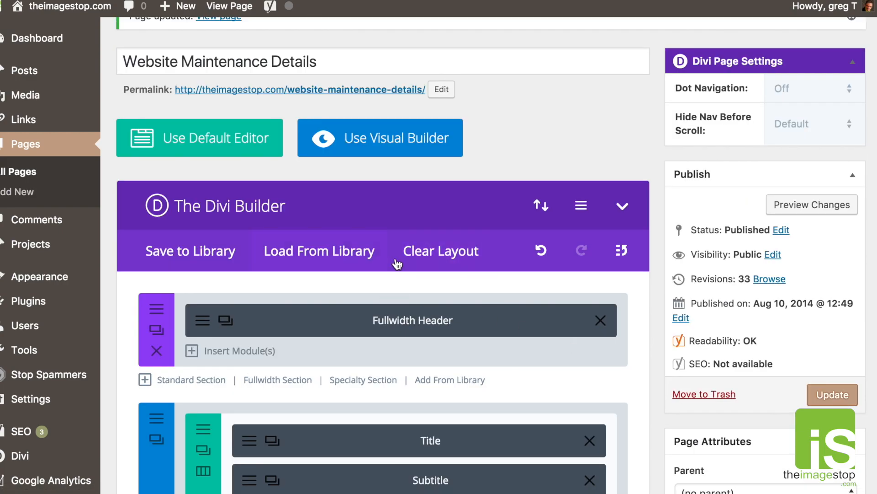
{"action": "scroll", "coordinate": [397, 265], "scroll_direction": "up", "scroll_amount": 2}
{"action": "scroll", "coordinate": [653, 411], "scroll_direction": "down", "scroll_amount": 7}
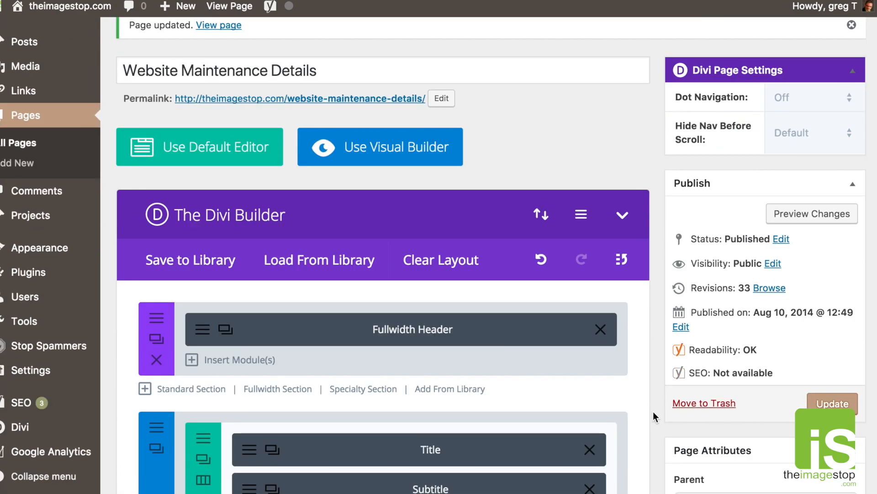
{"action": "scroll", "coordinate": [653, 411], "scroll_direction": "up", "scroll_amount": 5}
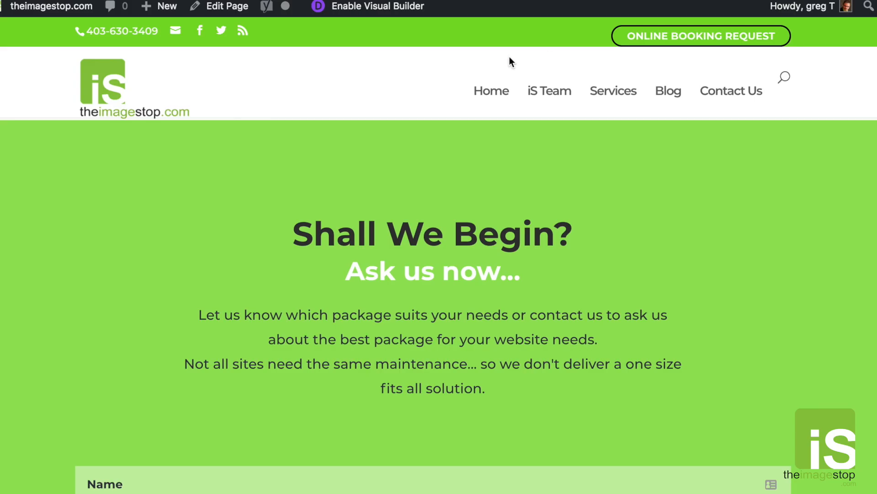
{"action": "scroll", "coordinate": [463, 77], "scroll_direction": "down", "scroll_amount": 10}
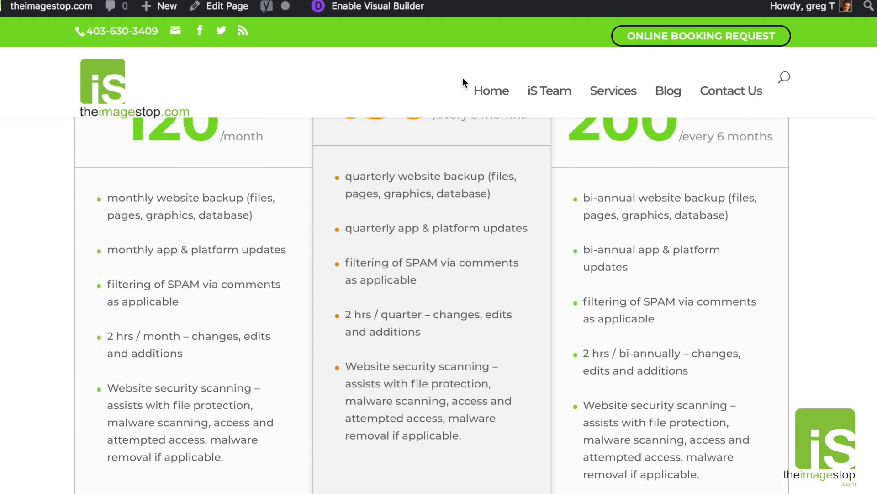
{"action": "scroll", "coordinate": [463, 77], "scroll_direction": "up", "scroll_amount": 8}
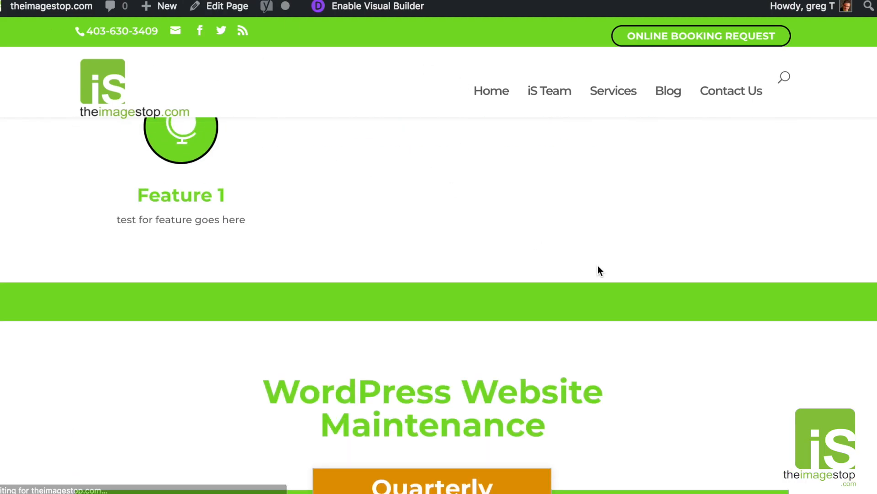
{"action": "scroll", "coordinate": [704, 278], "scroll_direction": "down", "scroll_amount": 5}
{"action": "scroll", "coordinate": [705, 278], "scroll_direction": "down", "scroll_amount": 1}
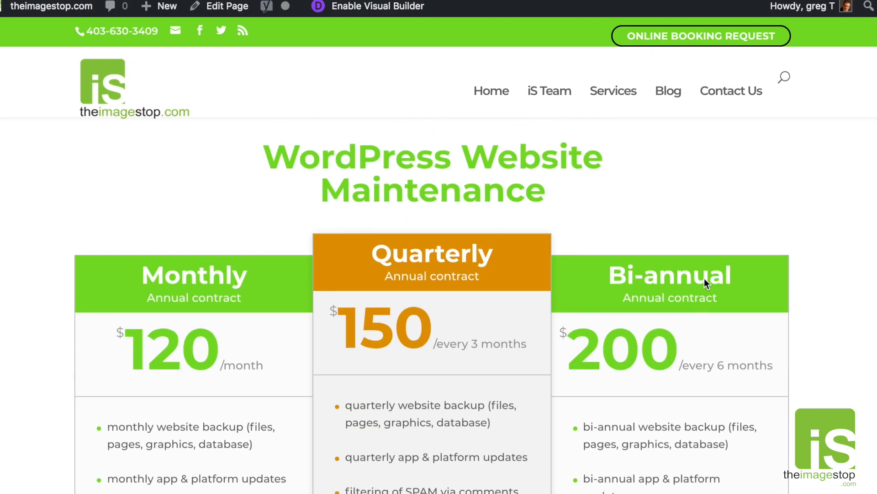
{"action": "scroll", "coordinate": [704, 278], "scroll_direction": "up", "scroll_amount": 15}
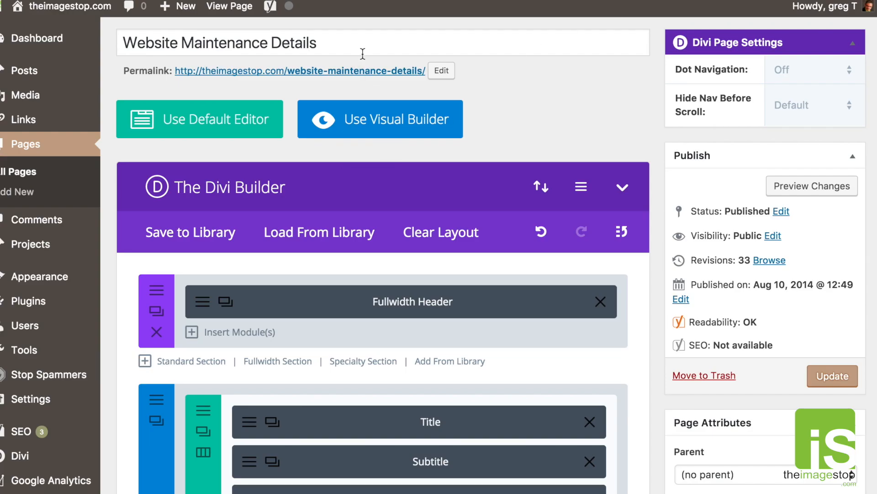
{"action": "scroll", "coordinate": [362, 53], "scroll_direction": "up", "scroll_amount": 2}
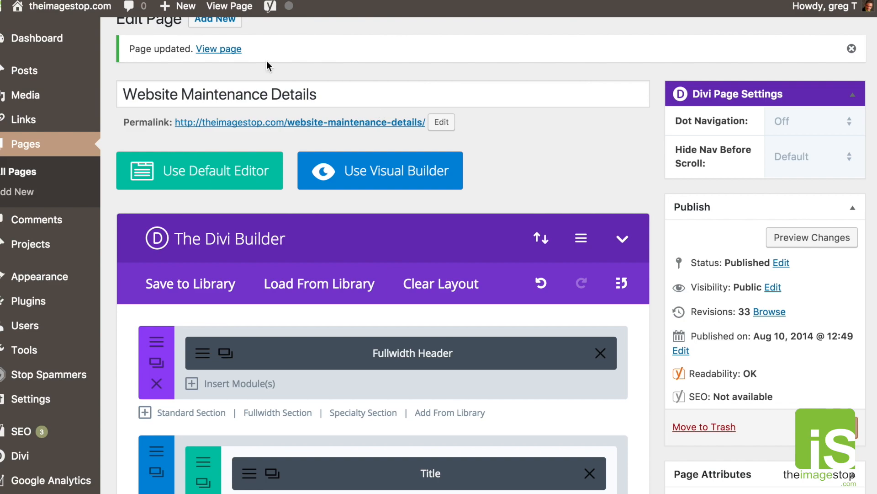
{"action": "scroll", "coordinate": [255, 58], "scroll_direction": "up", "scroll_amount": 1}
Start a new page without saving the current one, titled 'Test Page'.
{"action": "left_click", "coordinate": [222, 45]}
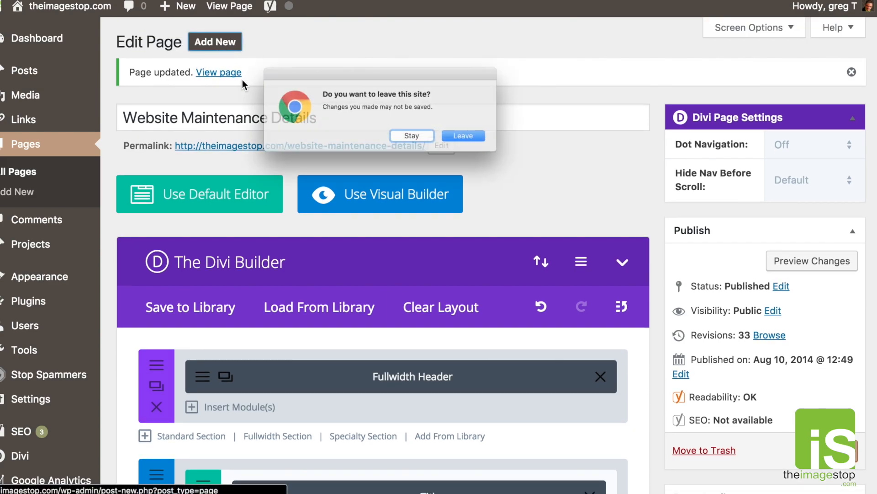
{"action": "left_click", "coordinate": [472, 142]}
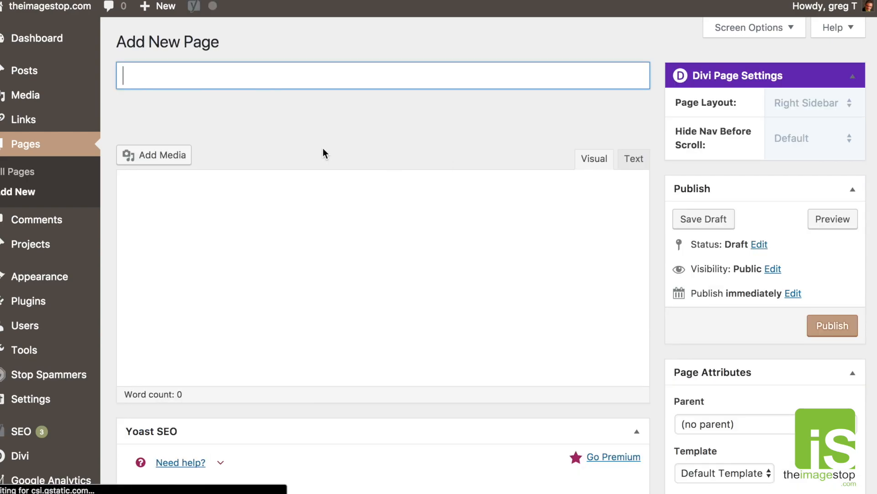
{"action": "type", "text": "st Page"}
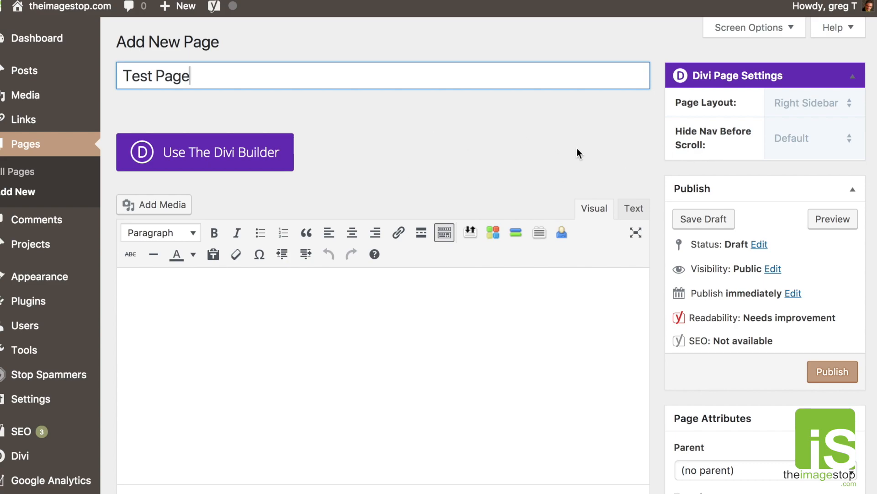
Set the Divi page layout to Fullwidth.
{"action": "left_click", "coordinate": [807, 105]}
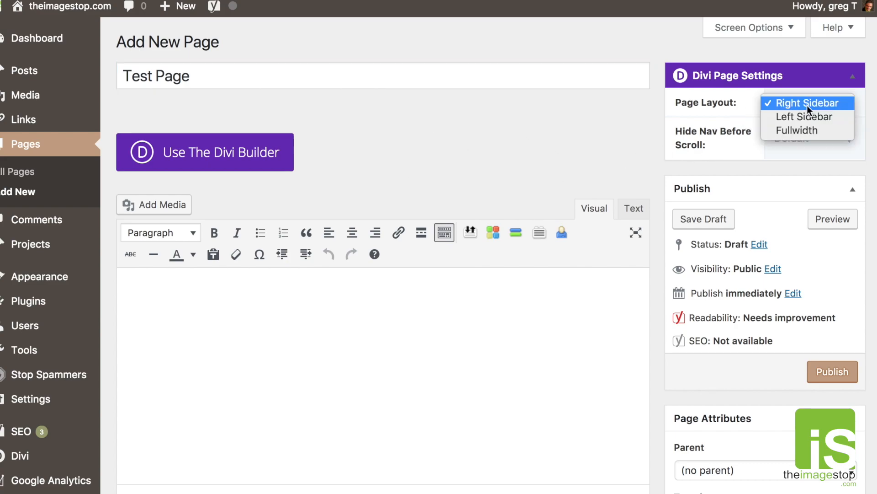
{"action": "left_click", "coordinate": [803, 125]}
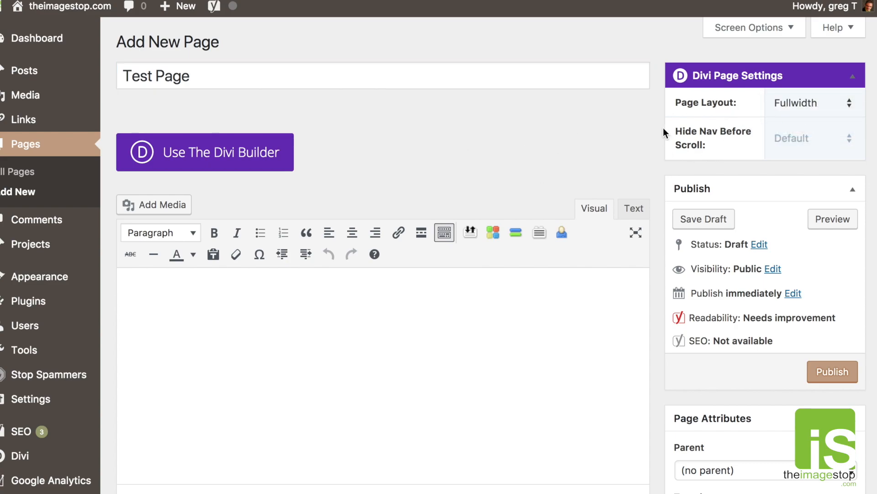
{"action": "scroll", "coordinate": [460, 125], "scroll_direction": "down", "scroll_amount": 10}
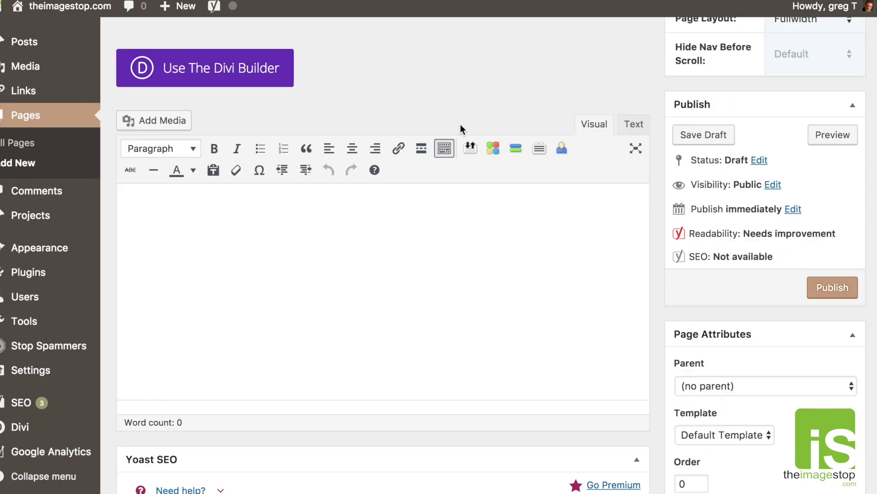
{"action": "scroll", "coordinate": [460, 125], "scroll_direction": "up", "scroll_amount": 10}
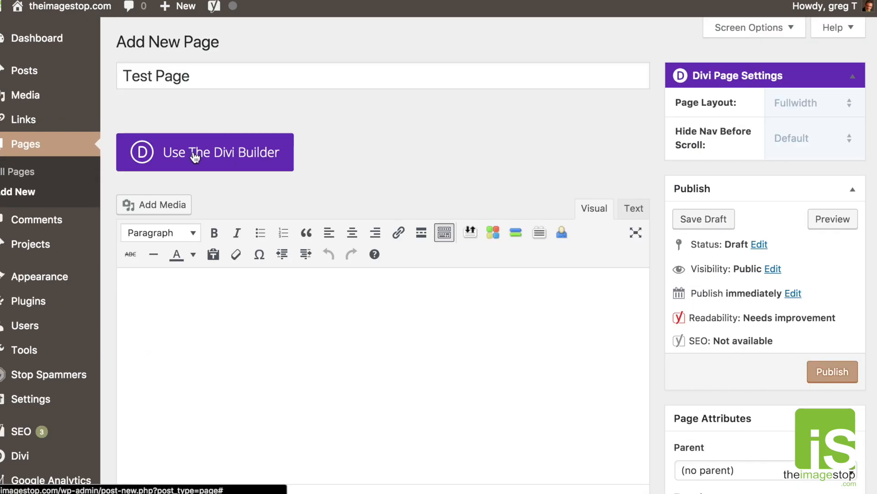
Switch the page to the Divi Builder and bring up Load From Library.
{"action": "left_click", "coordinate": [195, 155]}
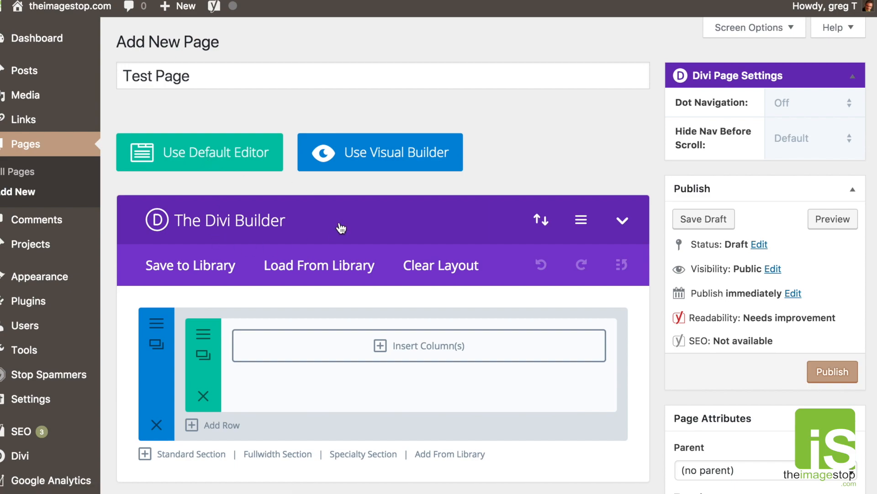
{"action": "scroll", "coordinate": [341, 228], "scroll_direction": "down", "scroll_amount": 5}
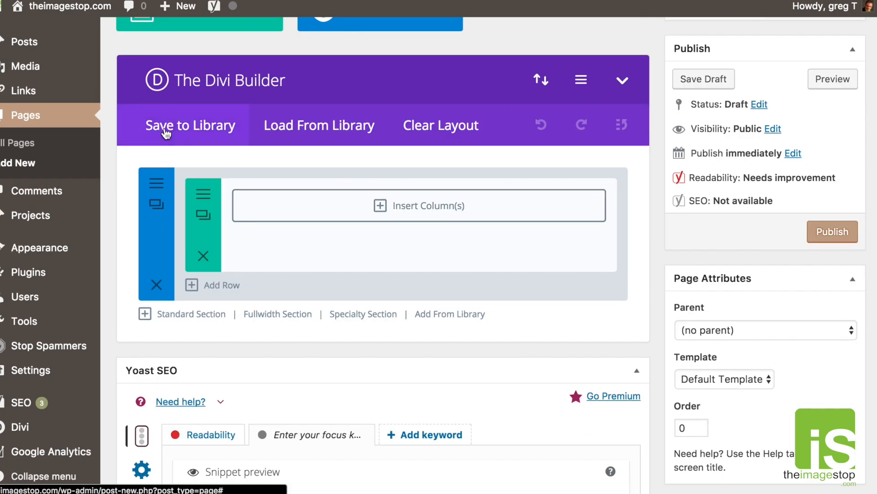
{"action": "left_click", "coordinate": [298, 128]}
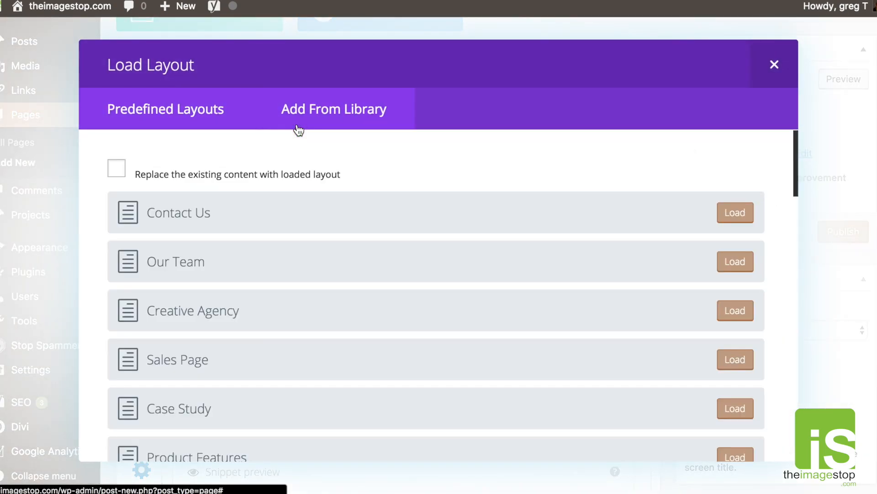
{"action": "scroll", "coordinate": [286, 288], "scroll_direction": "down", "scroll_amount": 20}
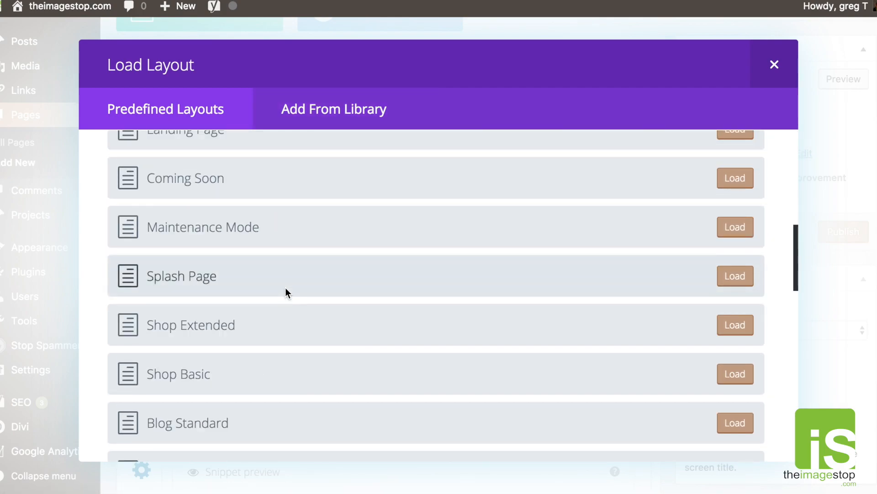
{"action": "scroll", "coordinate": [286, 289], "scroll_direction": "down", "scroll_amount": 8}
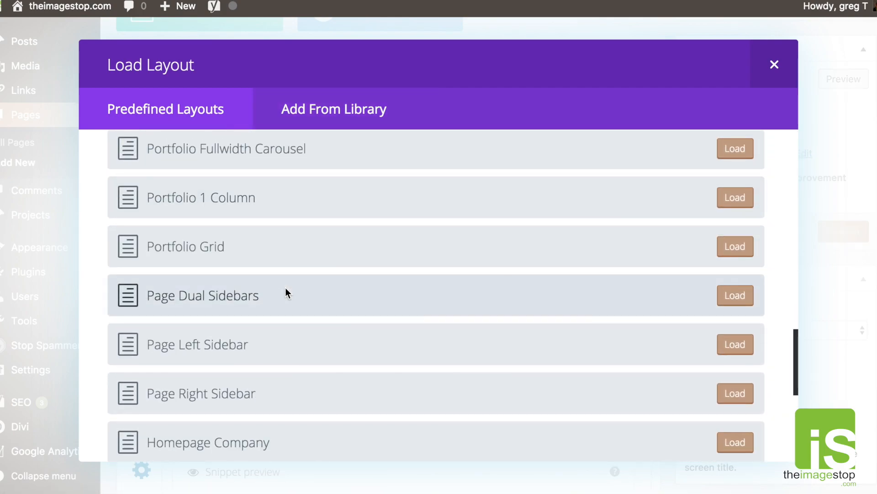
{"action": "scroll", "coordinate": [285, 287], "scroll_direction": "up", "scroll_amount": 20}
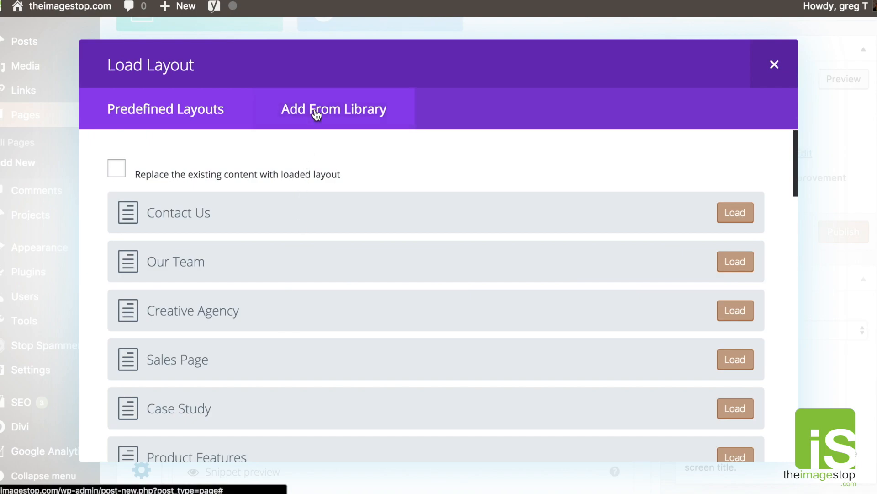
Load the 'iSCustom – Case Study' layout from the Add From Library tab.
{"action": "left_click", "coordinate": [354, 112]}
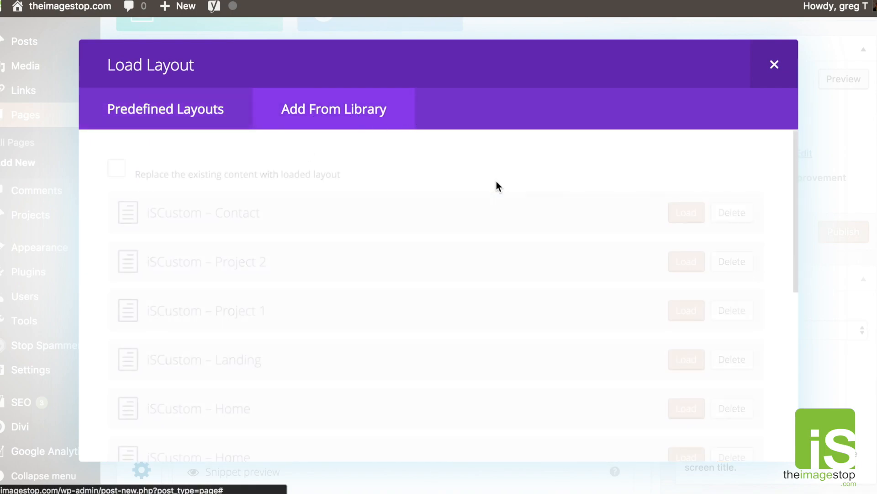
{"action": "scroll", "coordinate": [499, 186], "scroll_direction": "down", "scroll_amount": 1}
{"action": "scroll", "coordinate": [497, 181], "scroll_direction": "down", "scroll_amount": 1}
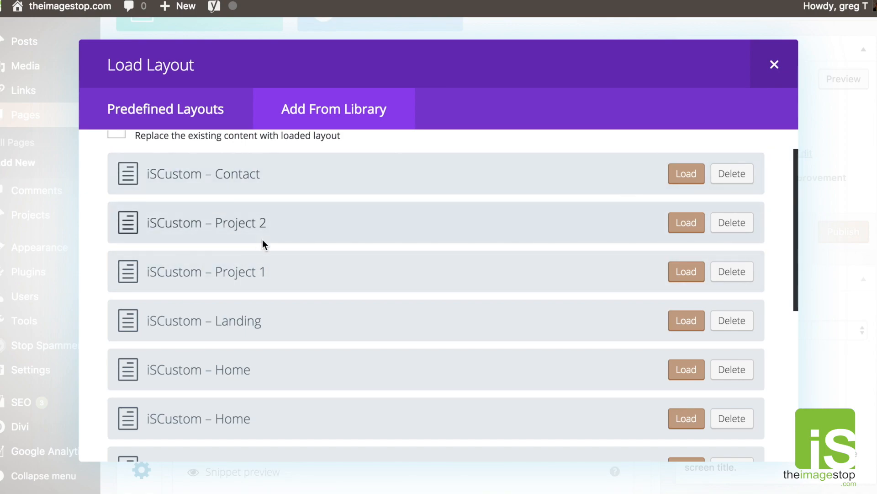
{"action": "scroll", "coordinate": [263, 240], "scroll_direction": "down", "scroll_amount": 2}
{"action": "scroll", "coordinate": [262, 242], "scroll_direction": "down", "scroll_amount": 5}
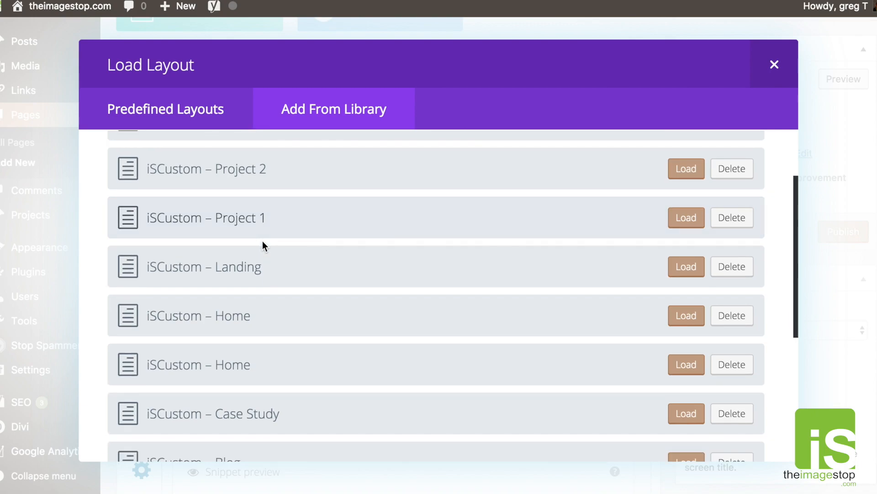
{"action": "scroll", "coordinate": [260, 242], "scroll_direction": "down", "scroll_amount": 5}
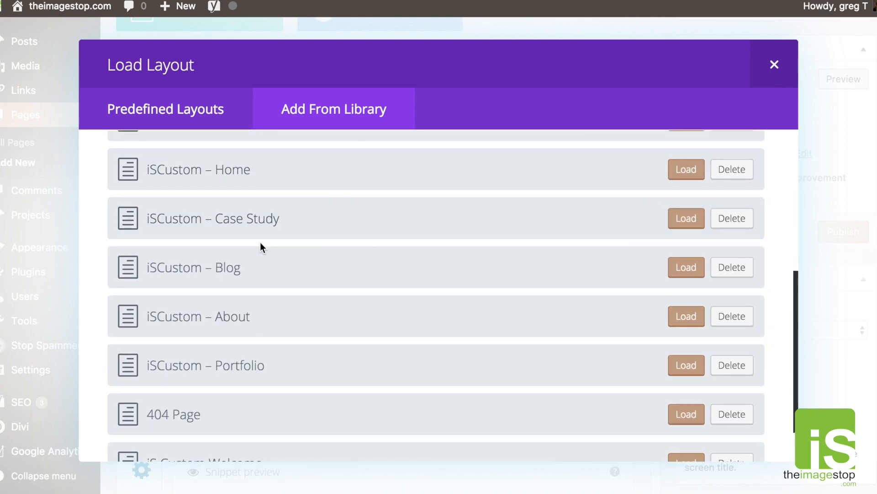
{"action": "scroll", "coordinate": [260, 242], "scroll_direction": "up", "scroll_amount": 10}
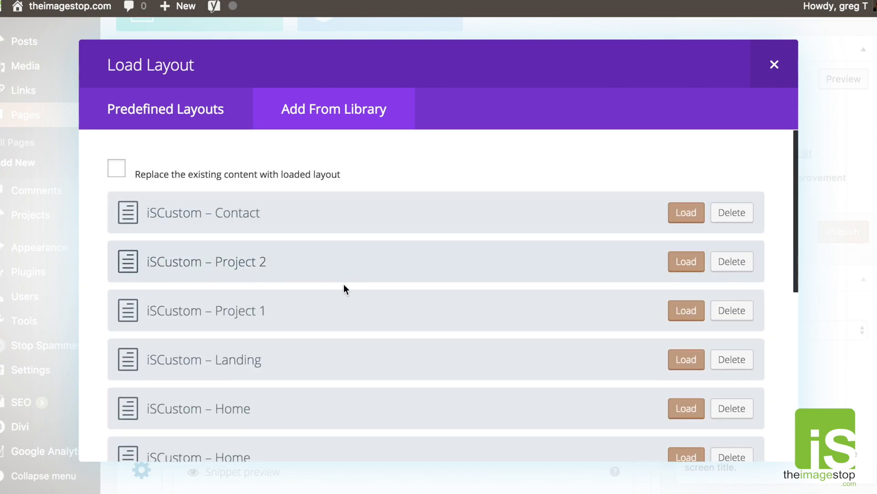
{"action": "scroll", "coordinate": [197, 270], "scroll_direction": "down", "scroll_amount": 4}
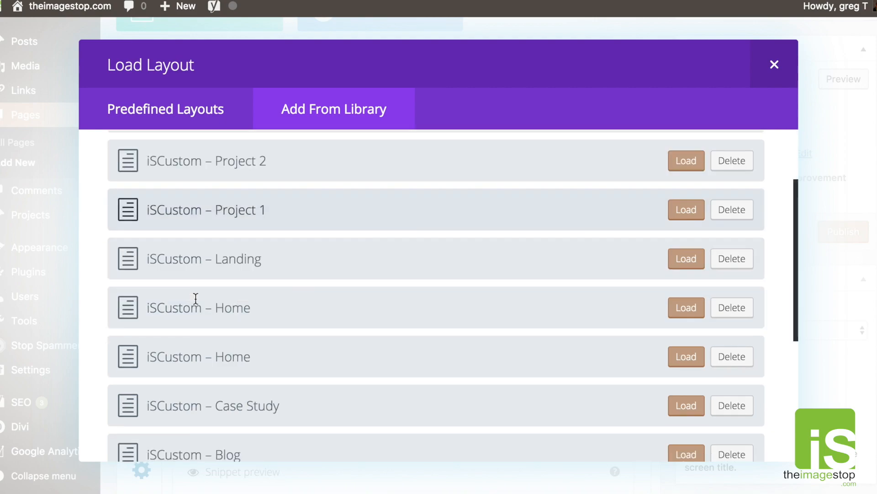
{"action": "scroll", "coordinate": [172, 357], "scroll_direction": "down", "scroll_amount": 2}
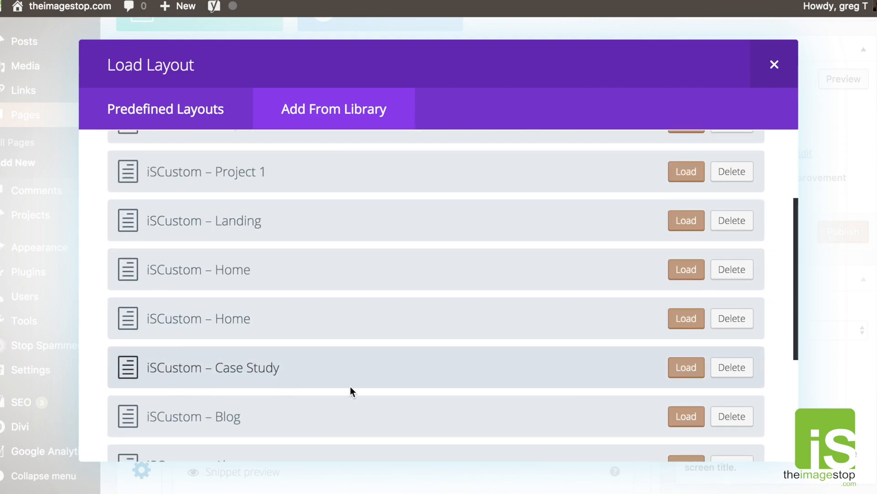
{"action": "left_click", "coordinate": [681, 370]}
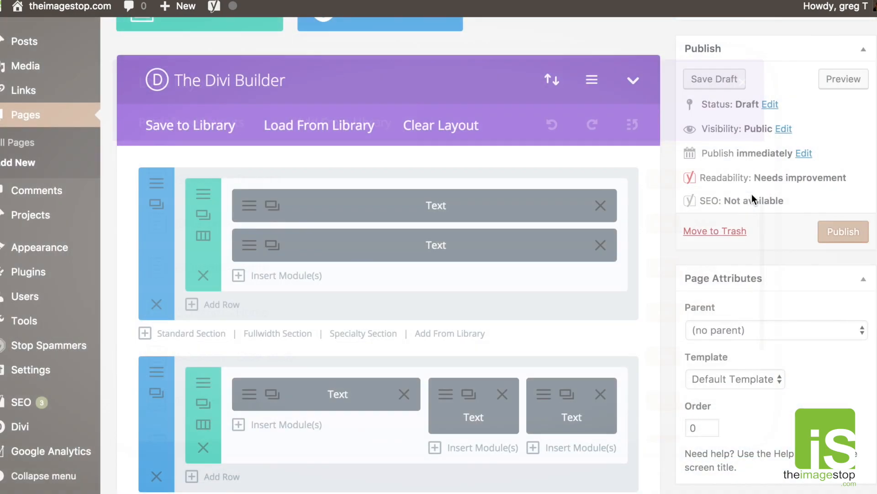
{"action": "scroll", "coordinate": [625, 236], "scroll_direction": "down", "scroll_amount": 7}
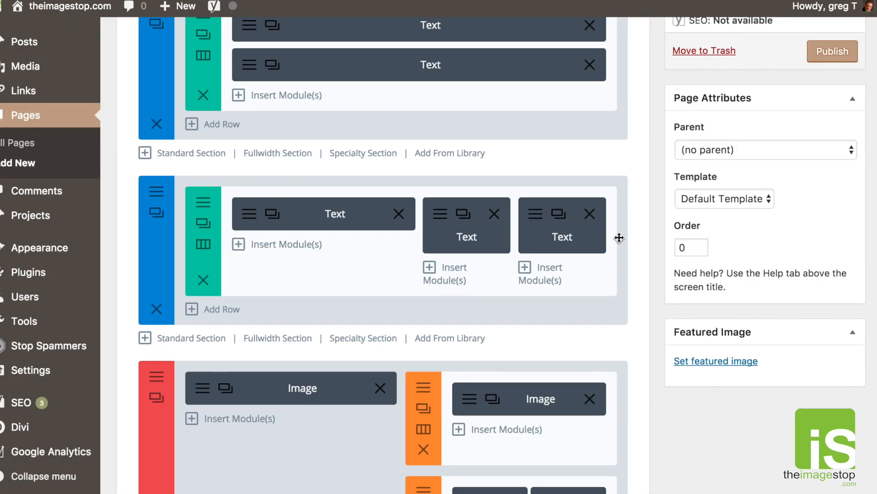
{"action": "scroll", "coordinate": [619, 236], "scroll_direction": "up", "scroll_amount": 8}
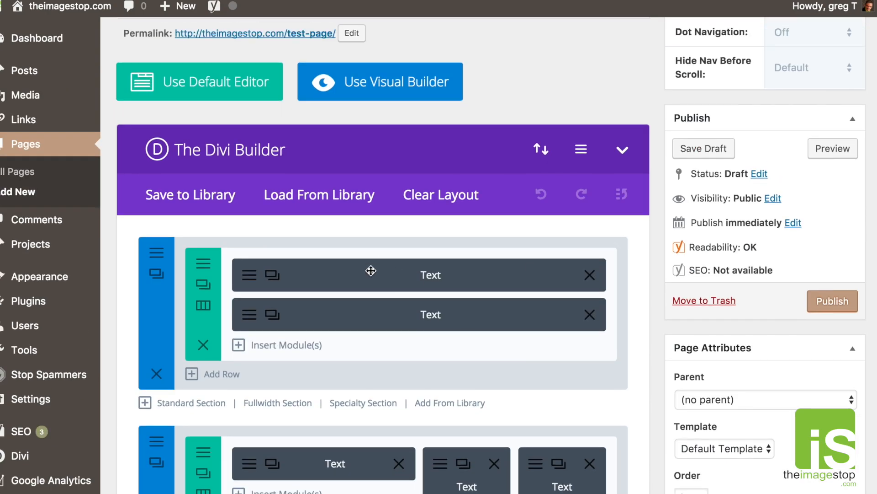
{"action": "left_click", "coordinate": [248, 271]}
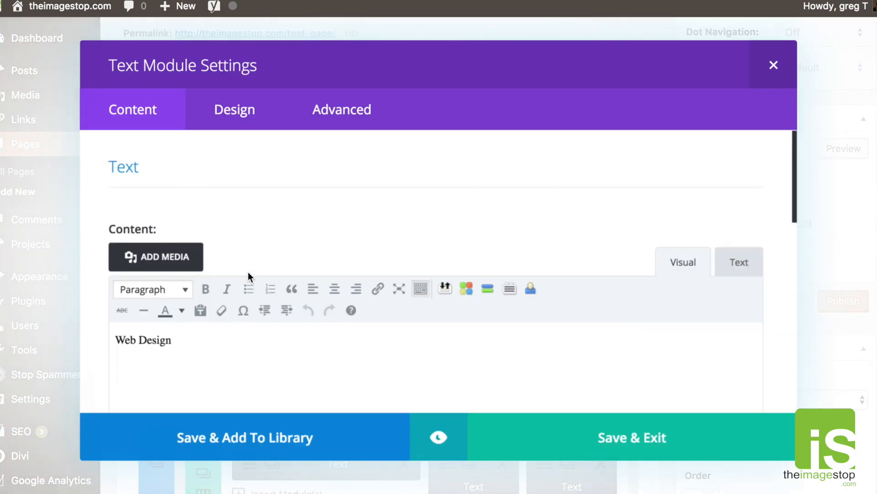
{"action": "scroll", "coordinate": [248, 271], "scroll_direction": "down", "scroll_amount": 2}
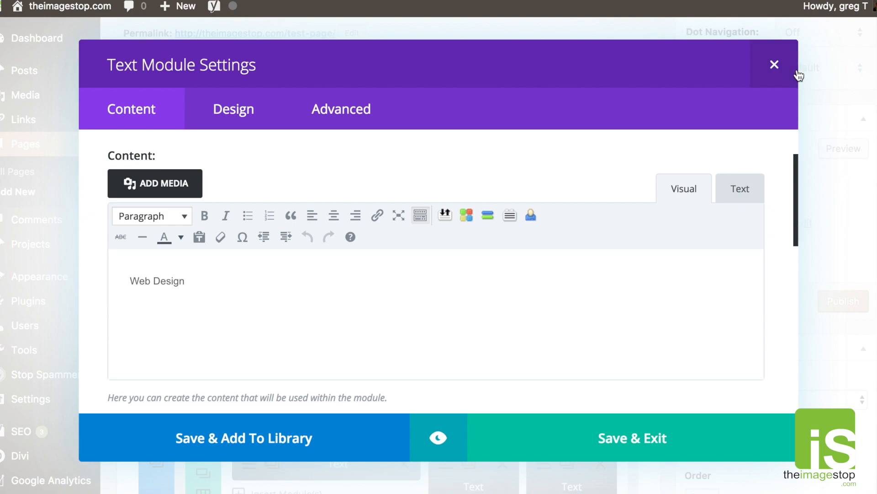
{"action": "left_click", "coordinate": [774, 67]}
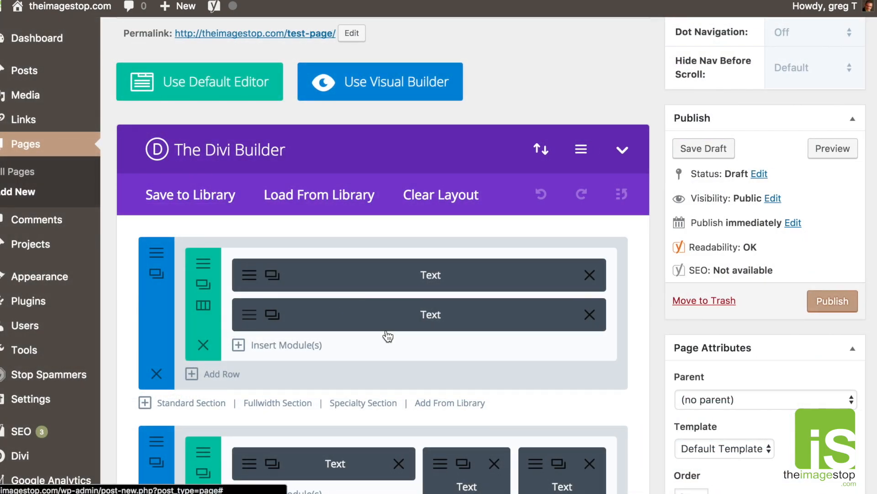
{"action": "left_click", "coordinate": [494, 310]}
{"action": "scroll", "coordinate": [511, 297], "scroll_direction": "down", "scroll_amount": 1}
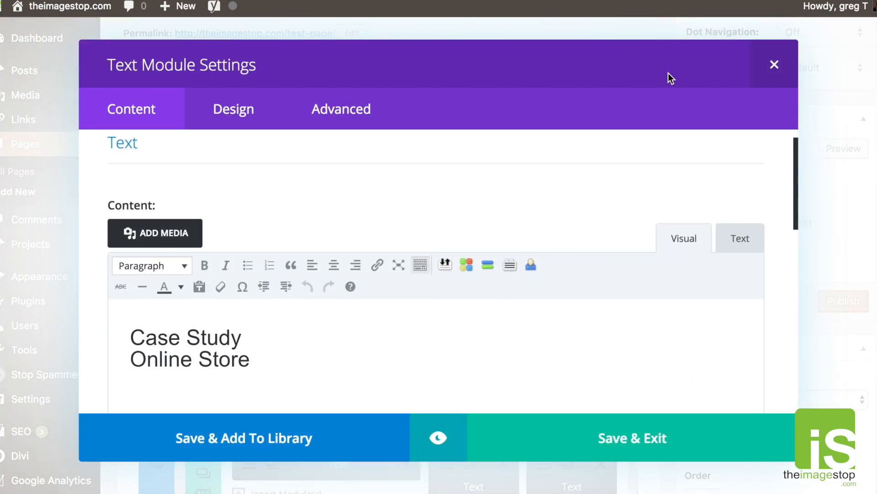
{"action": "left_click", "coordinate": [774, 64]}
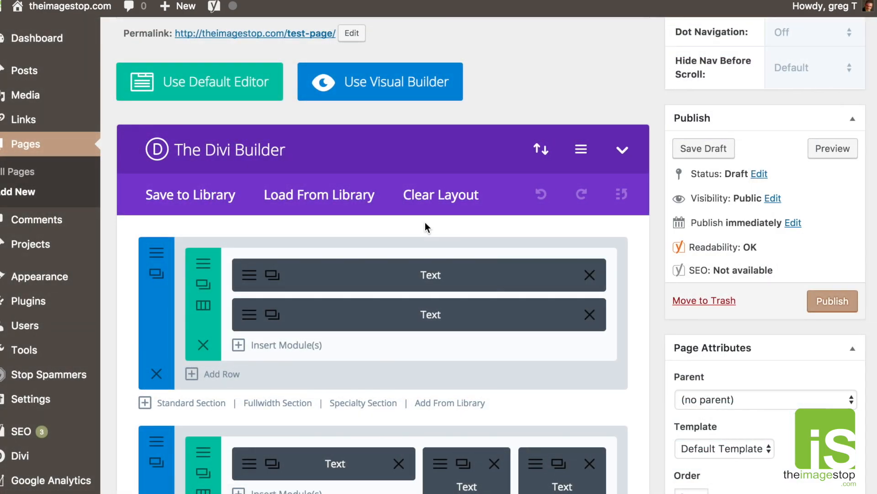
{"action": "scroll", "coordinate": [425, 224], "scroll_direction": "down", "scroll_amount": 6}
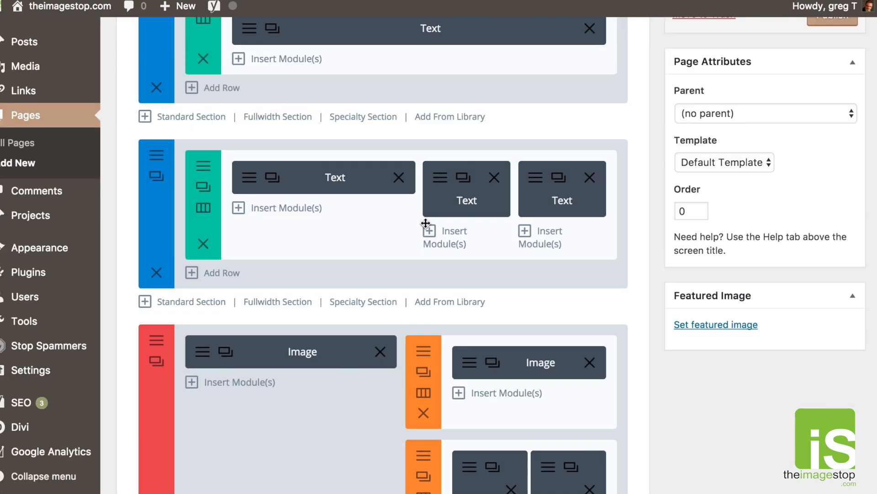
{"action": "left_click", "coordinate": [462, 194]}
{"action": "left_click_drag", "start_coordinate": [521, 356], "coordinate": [460, 342]}
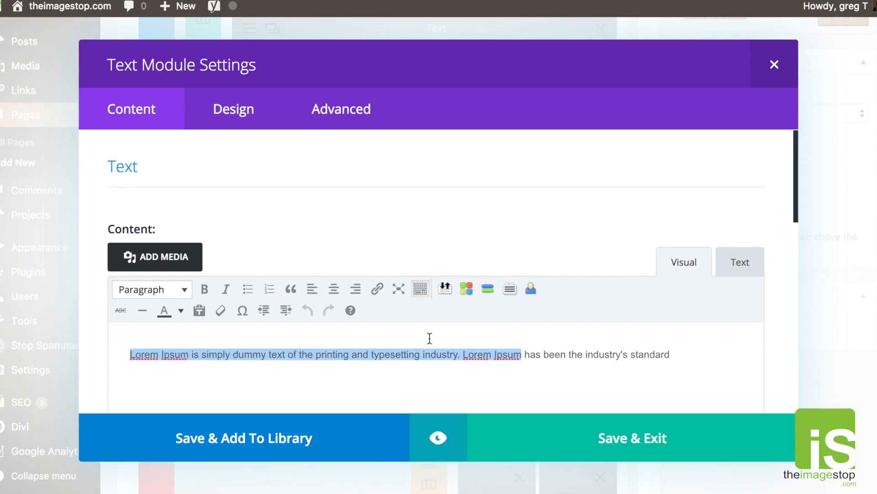
{"action": "left_click", "coordinate": [774, 64]}
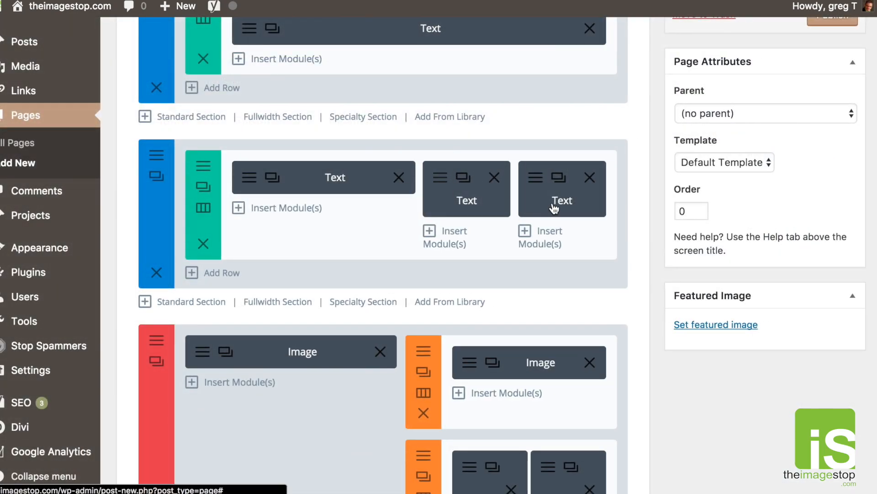
{"action": "left_click", "coordinate": [553, 202]}
{"action": "scroll", "coordinate": [554, 208], "scroll_direction": "down", "scroll_amount": 3}
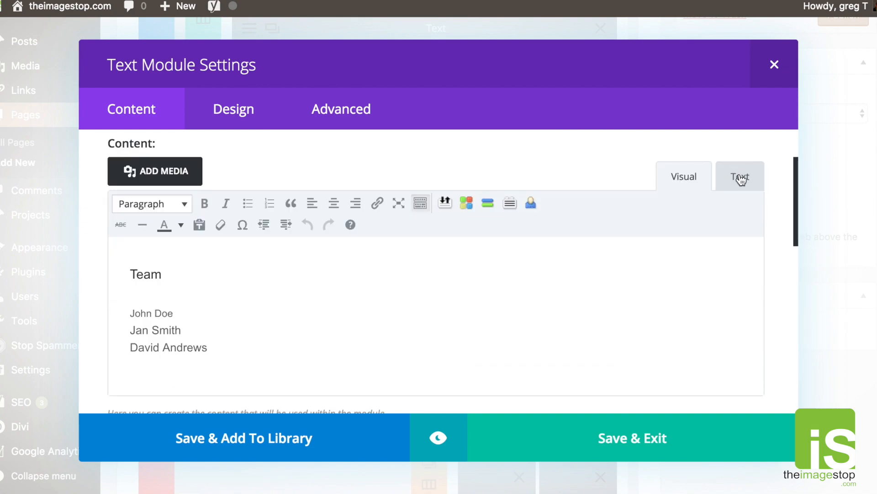
{"action": "left_click", "coordinate": [757, 188]}
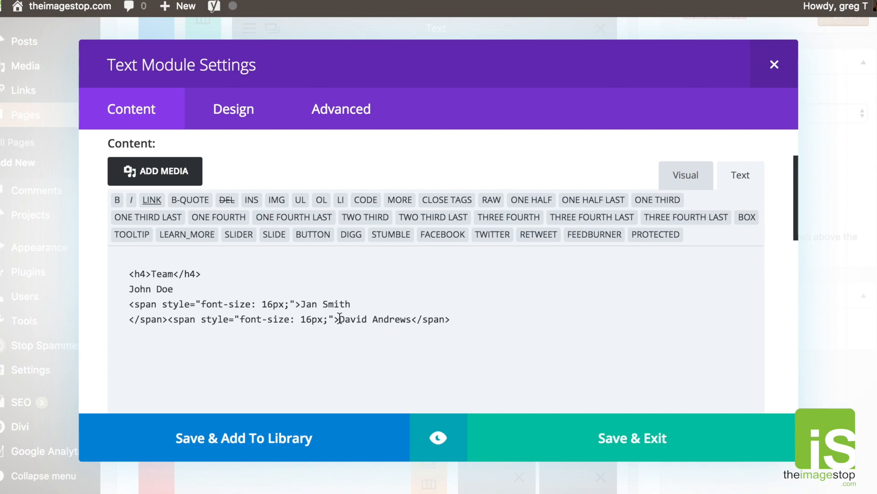
{"action": "left_click", "coordinate": [774, 64]}
{"action": "scroll", "coordinate": [526, 270], "scroll_direction": "down", "scroll_amount": 4}
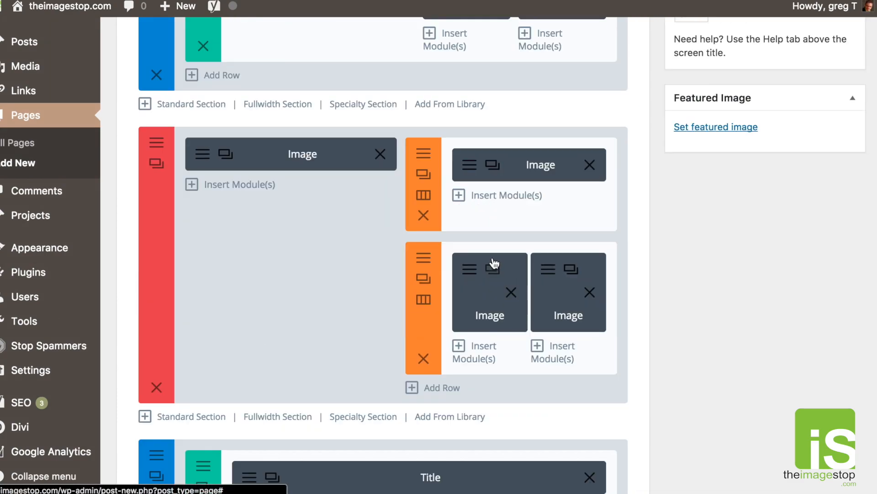
{"action": "left_click", "coordinate": [472, 177]}
{"action": "scroll", "coordinate": [455, 246], "scroll_direction": "down", "scroll_amount": 3}
{"action": "scroll", "coordinate": [455, 246], "scroll_direction": "up", "scroll_amount": 3}
{"action": "left_click", "coordinate": [774, 64]}
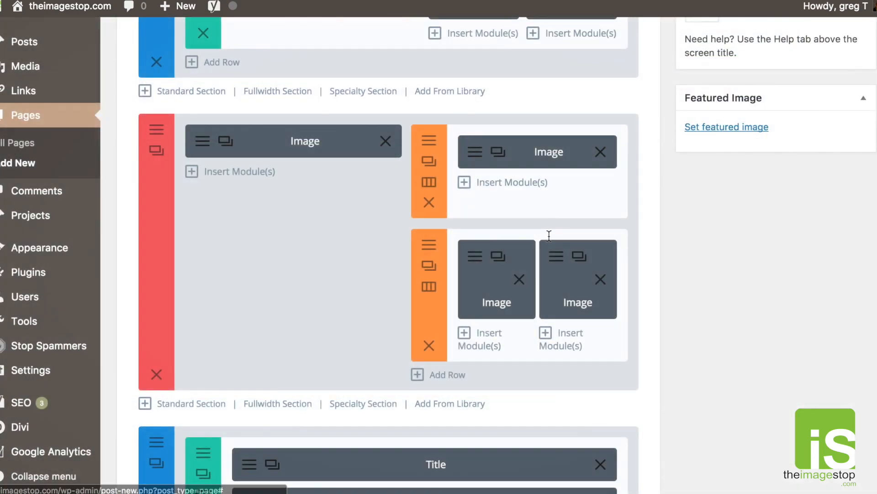
{"action": "scroll", "coordinate": [549, 236], "scroll_direction": "up", "scroll_amount": 5}
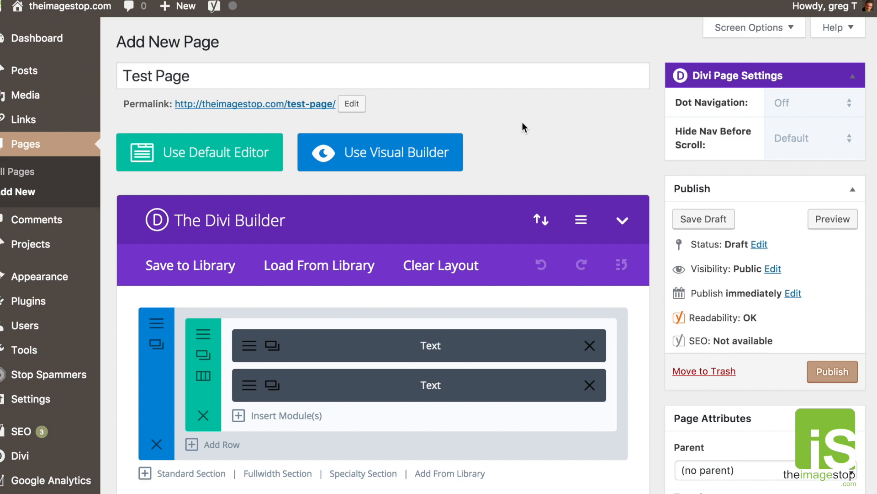
{"action": "left_click", "coordinate": [326, 266]}
{"action": "left_click", "coordinate": [280, 118]}
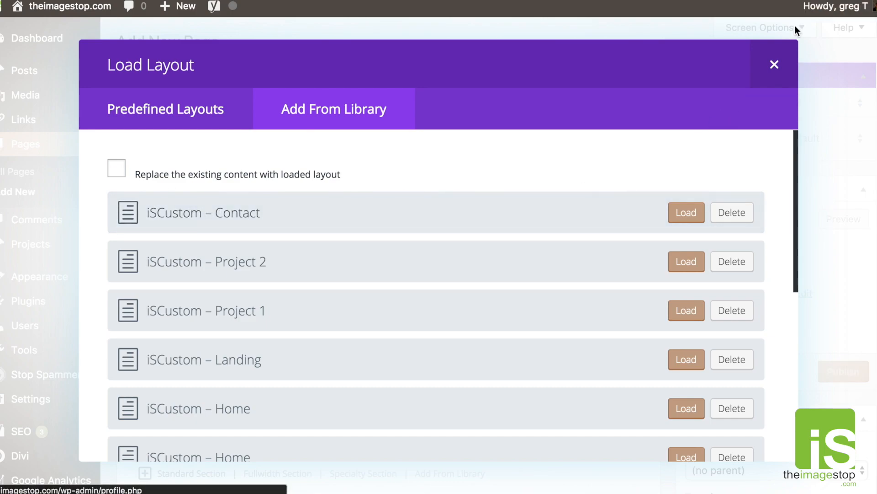
{"action": "left_click", "coordinate": [775, 65]}
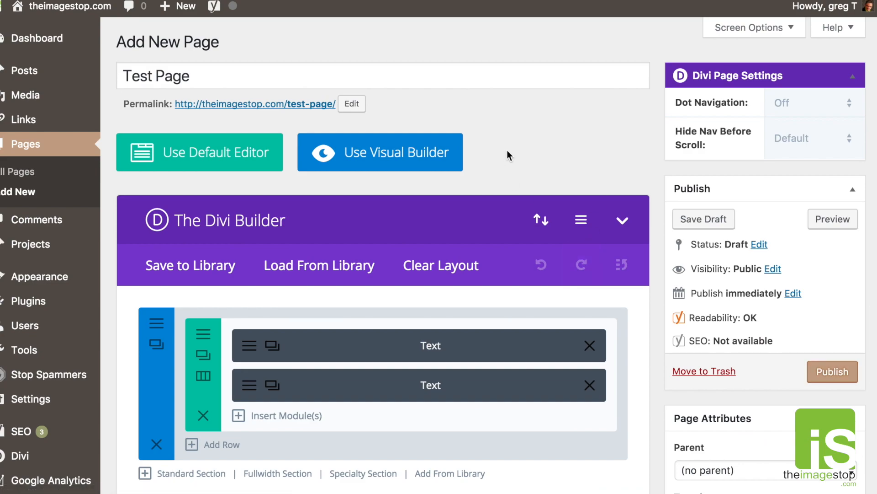
{"action": "scroll", "coordinate": [646, 133], "scroll_direction": "down", "scroll_amount": 1}
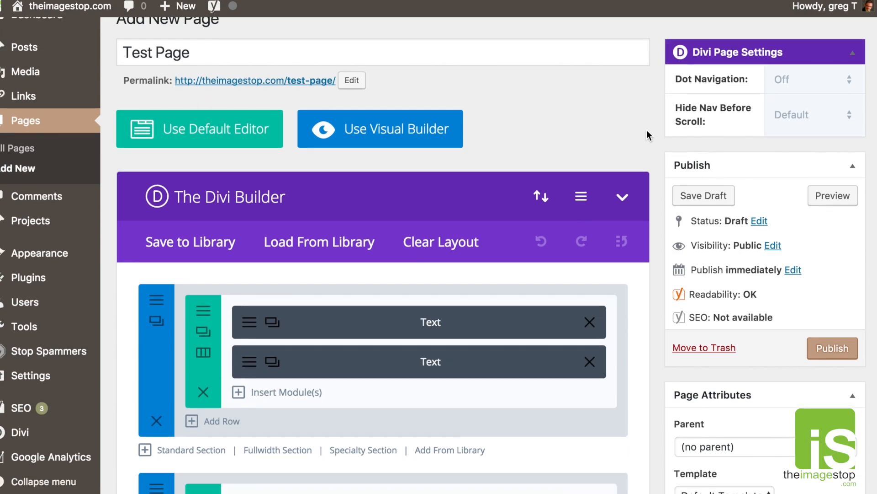
{"action": "scroll", "coordinate": [646, 135], "scroll_direction": "down", "scroll_amount": 2}
{"action": "scroll", "coordinate": [646, 130], "scroll_direction": "down", "scroll_amount": 1}
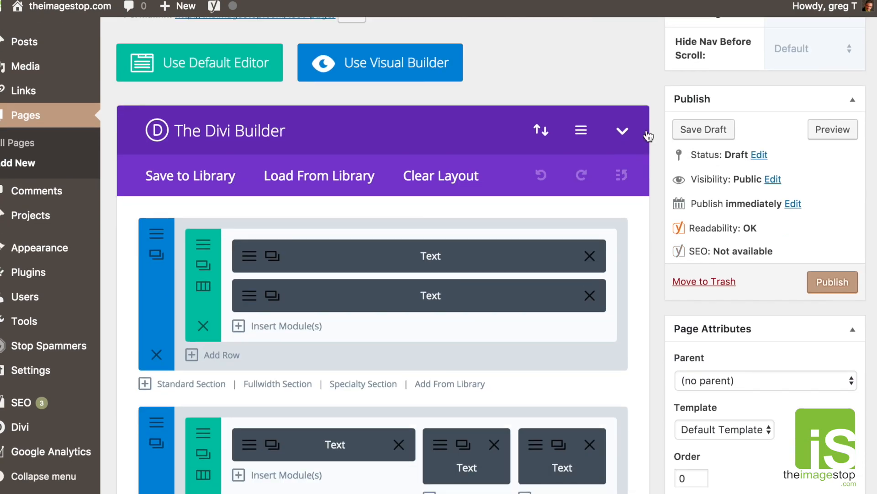
{"action": "scroll", "coordinate": [646, 130], "scroll_direction": "up", "scroll_amount": 3}
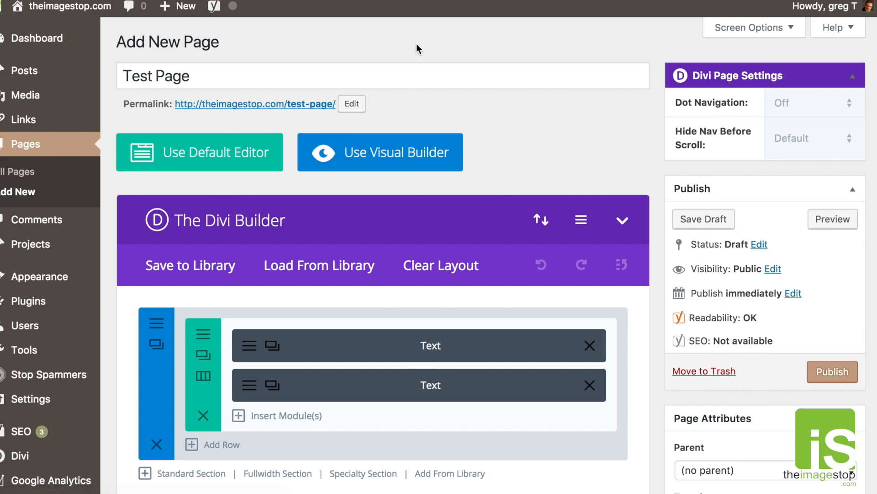
Go to the Pages list, leaving the unsaved page without saving.
{"action": "left_click", "coordinate": [26, 153]}
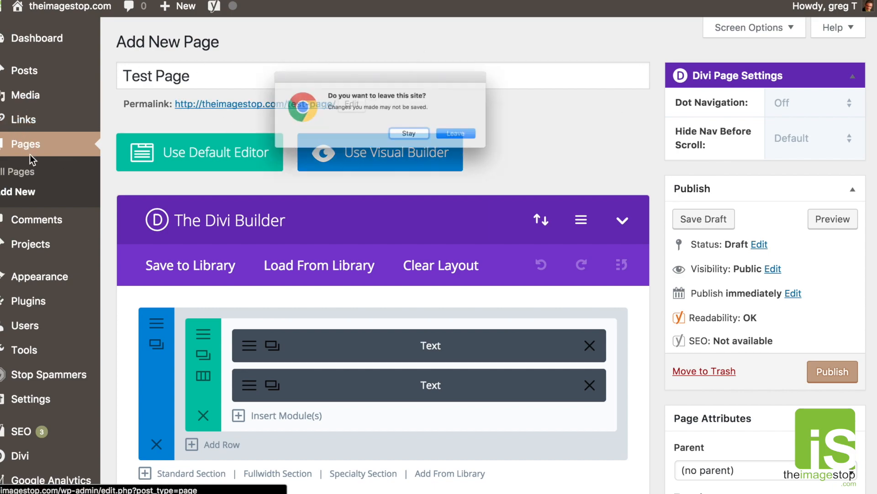
{"action": "left_click", "coordinate": [475, 142]}
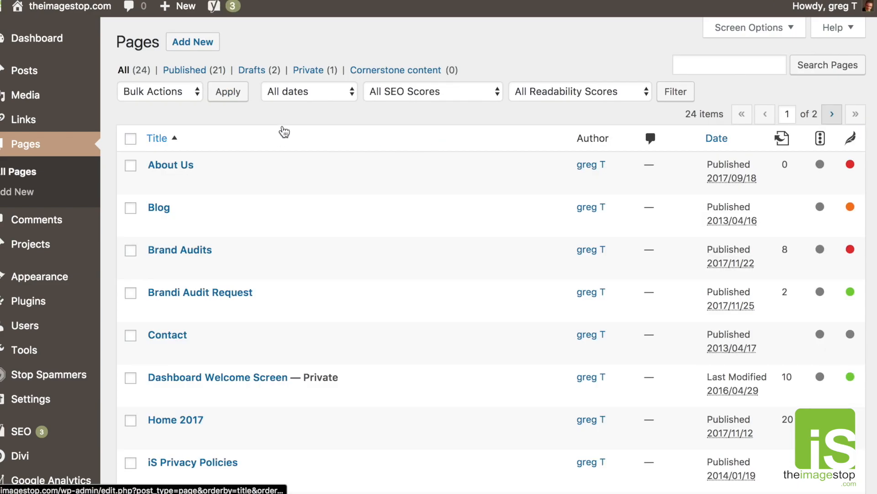
{"action": "scroll", "coordinate": [323, 140], "scroll_direction": "down", "scroll_amount": 10}
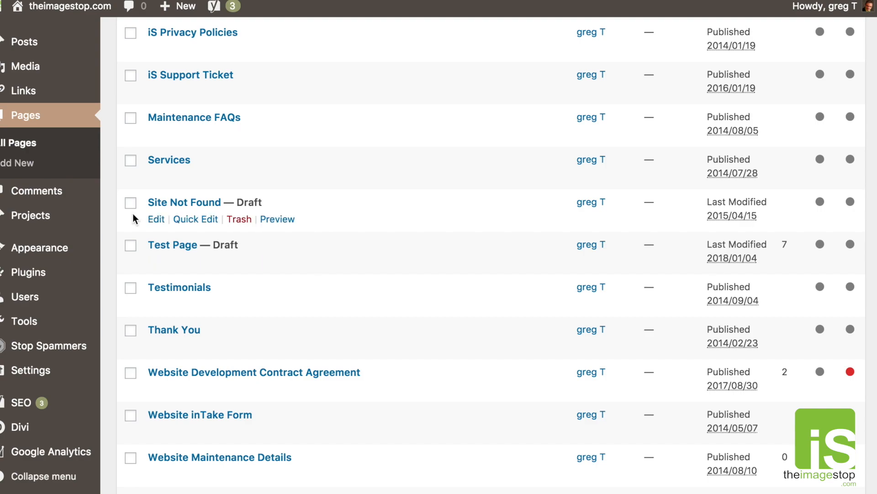
Trash the Test Page draft, leaving 23 pages listed.
{"action": "left_click", "coordinate": [245, 266]}
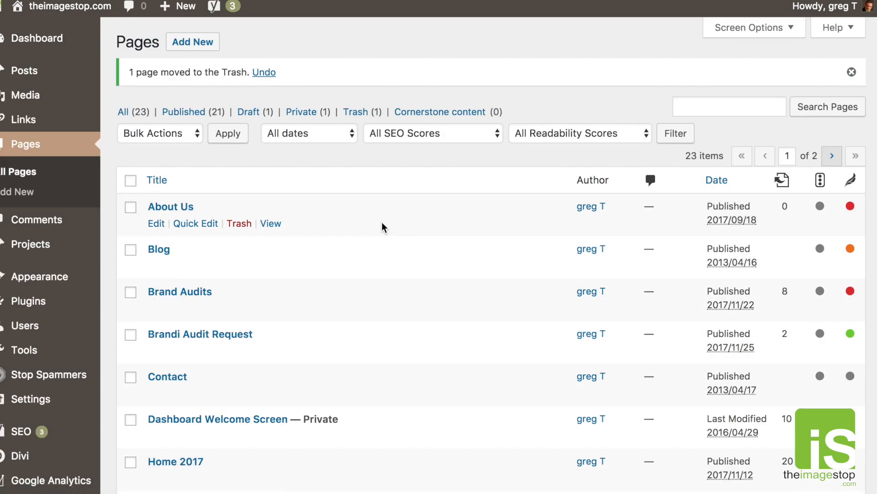
{"action": "scroll", "coordinate": [450, 201], "scroll_direction": "down", "scroll_amount": 10}
{"action": "scroll", "coordinate": [450, 201], "scroll_direction": "up", "scroll_amount": 5}
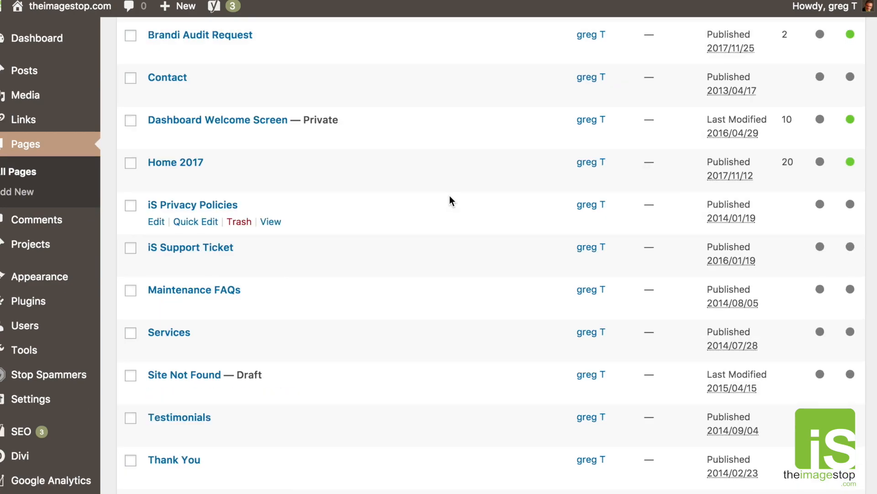
{"action": "scroll", "coordinate": [450, 201], "scroll_direction": "down", "scroll_amount": 7}
{"action": "scroll", "coordinate": [450, 201], "scroll_direction": "up", "scroll_amount": 1}
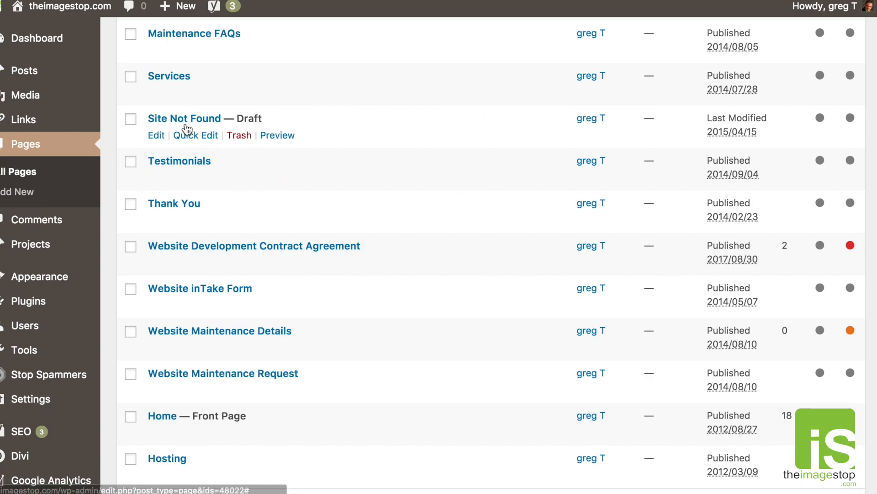
{"action": "scroll", "coordinate": [279, 151], "scroll_direction": "down", "scroll_amount": 1}
{"action": "scroll", "coordinate": [287, 154], "scroll_direction": "up", "scroll_amount": 2}
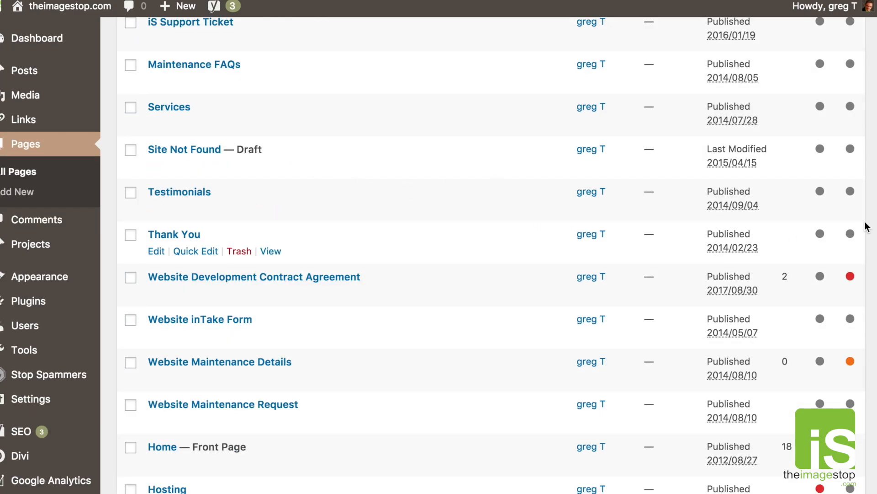
{"action": "scroll", "coordinate": [870, 228], "scroll_direction": "up", "scroll_amount": 12}
{"action": "scroll", "coordinate": [552, 242], "scroll_direction": "down", "scroll_amount": 15}
{"action": "scroll", "coordinate": [552, 242], "scroll_direction": "up", "scroll_amount": 15}
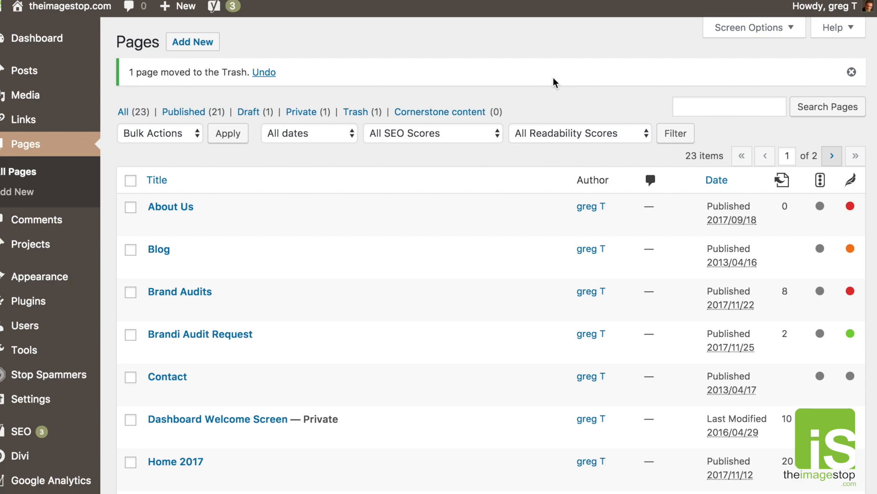
Create a new page with Private visibility, then return to the Dashboard.
{"action": "left_click", "coordinate": [183, 42]}
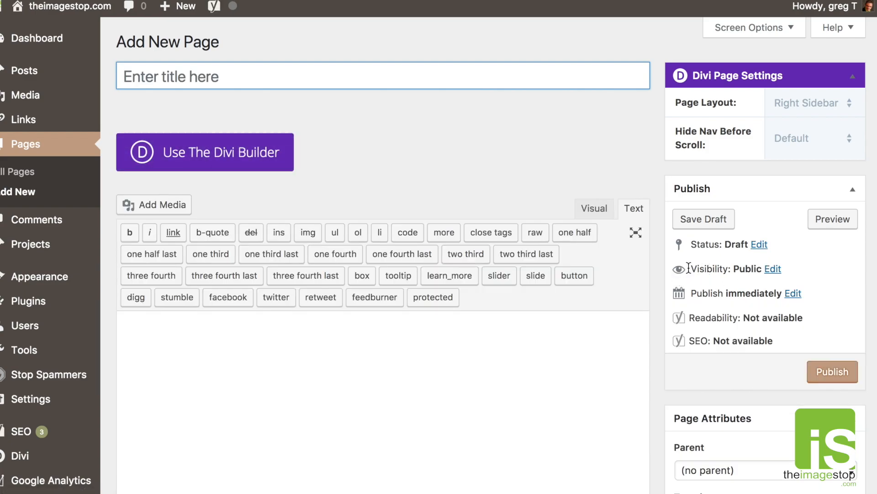
{"action": "left_click_drag", "start_coordinate": [689, 269], "coordinate": [773, 274]}
{"action": "left_click", "coordinate": [774, 269]}
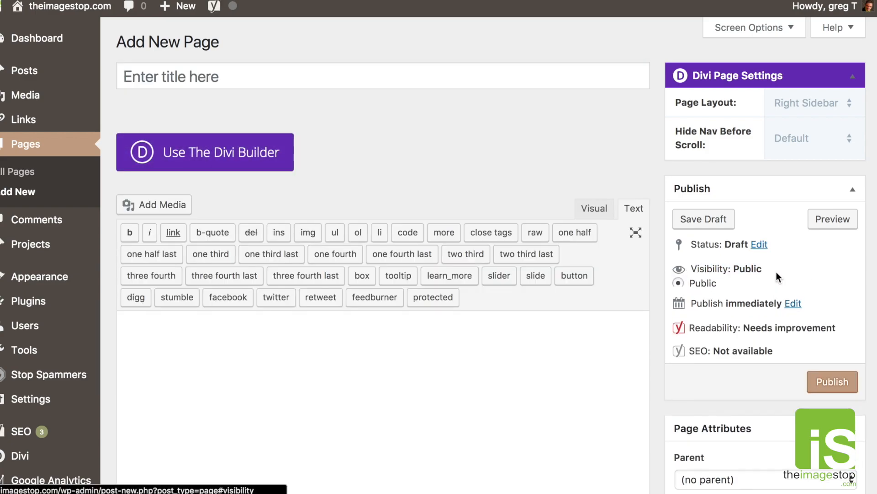
{"action": "left_click", "coordinate": [678, 313]}
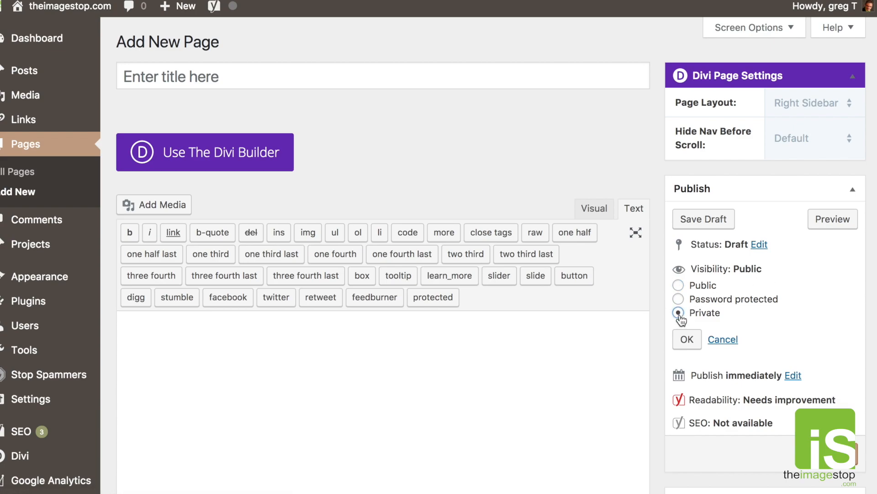
{"action": "left_click", "coordinate": [687, 339]}
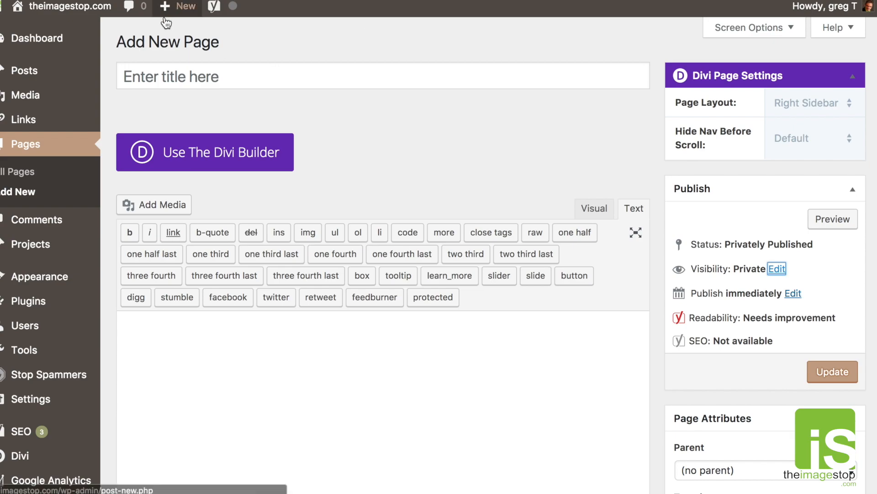
{"action": "left_click", "coordinate": [48, 38]}
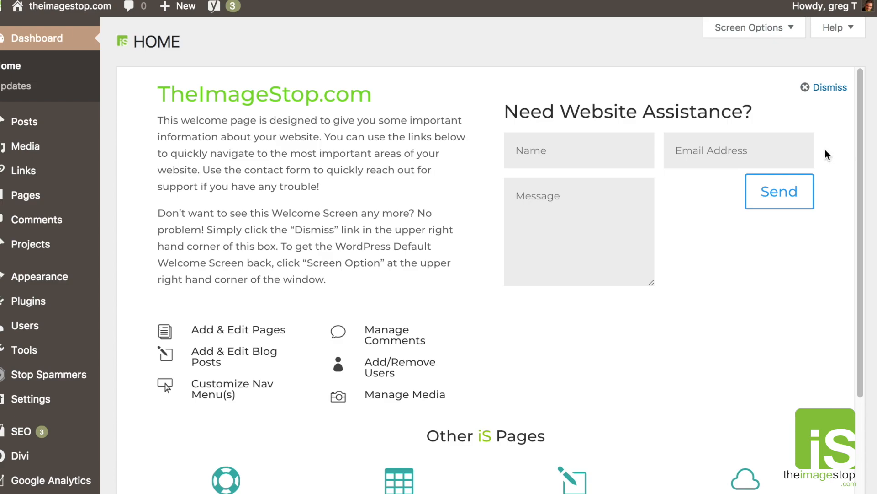
Scroll through the dashboard welcome and contact boxes, highlighting the contact phone number.
{"action": "scroll", "coordinate": [708, 352], "scroll_direction": "down", "scroll_amount": 3}
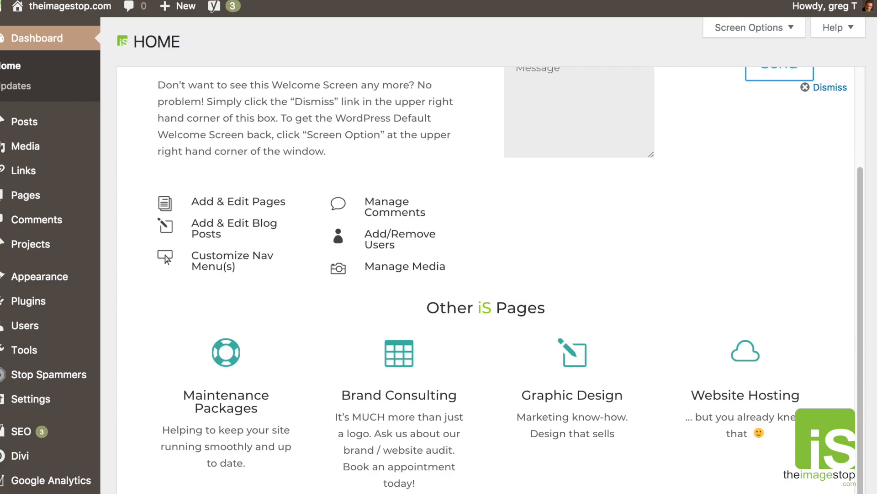
{"action": "scroll", "coordinate": [873, 351], "scroll_direction": "down", "scroll_amount": 11}
{"action": "scroll", "coordinate": [873, 352], "scroll_direction": "up", "scroll_amount": 5}
{"action": "left_click_drag", "start_coordinate": [367, 244], "coordinate": [430, 245]}
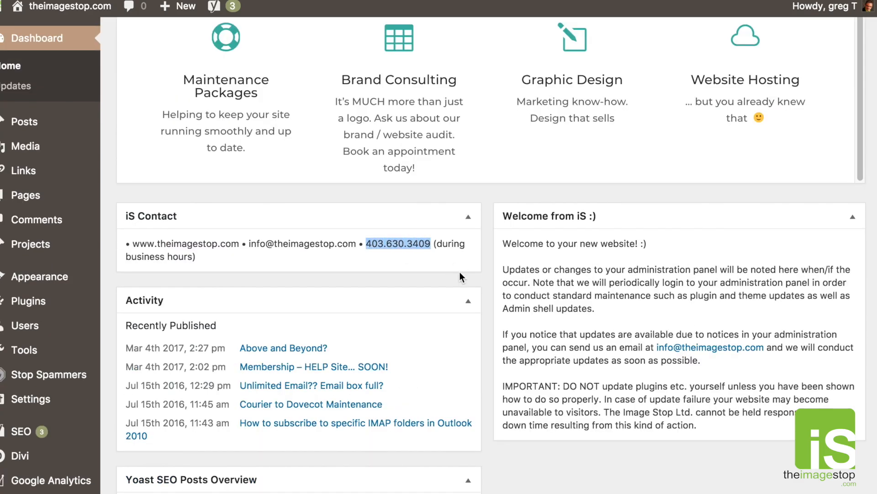
{"action": "scroll", "coordinate": [531, 257], "scroll_direction": "up", "scroll_amount": 10}
{"action": "mouse_move", "coordinate": [825, 6]}
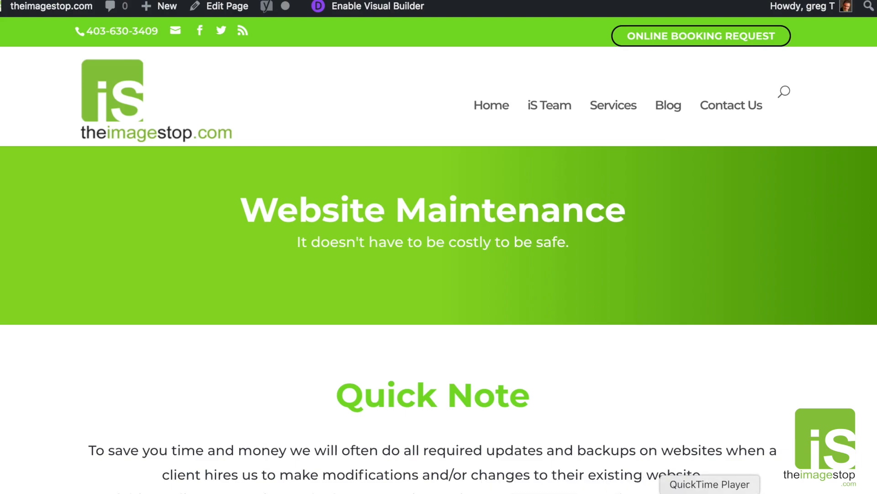
{"action": "right_click", "coordinate": [699, 491]}
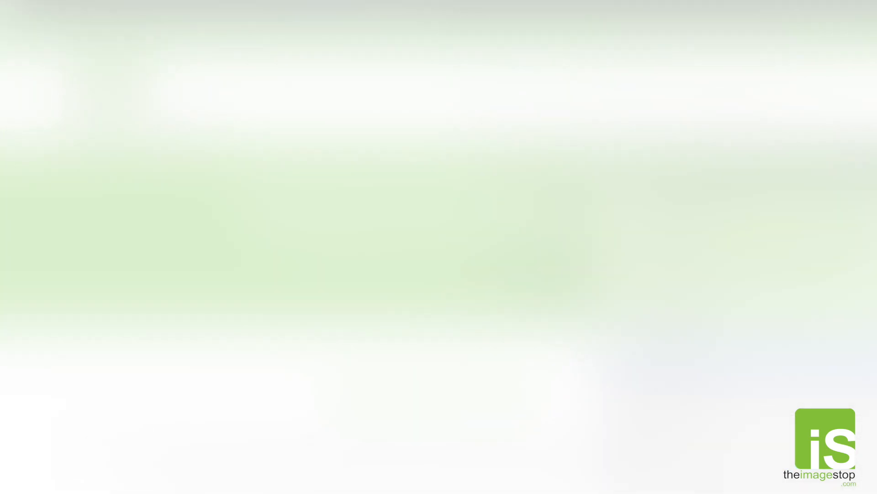